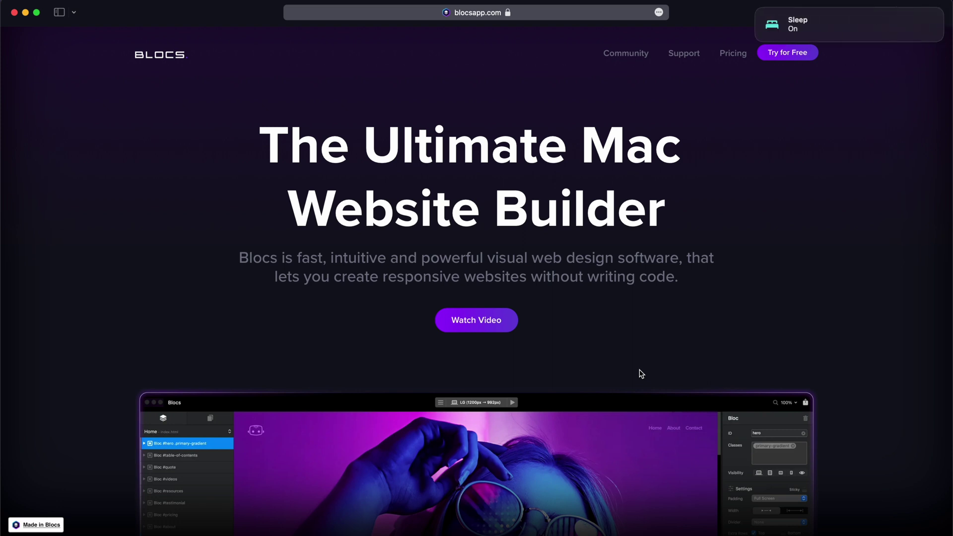
- Dismiss the Sleep On notification covering Safari's blocsapp.com homepage
{"action": "mouse_move", "coordinate": [789, 26]}
{"action": "left_click", "coordinate": [758, 9]}
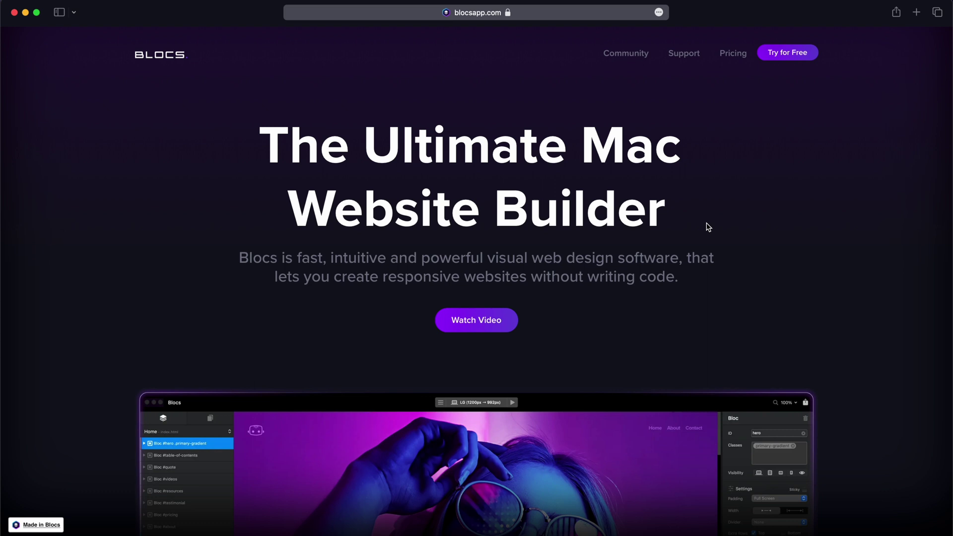
- Scroll up and down through the blocsapp.com feature cards as far as Scroll FX
{"action": "scroll", "coordinate": [709, 227], "scroll_direction": "down", "scroll_amount": 15}
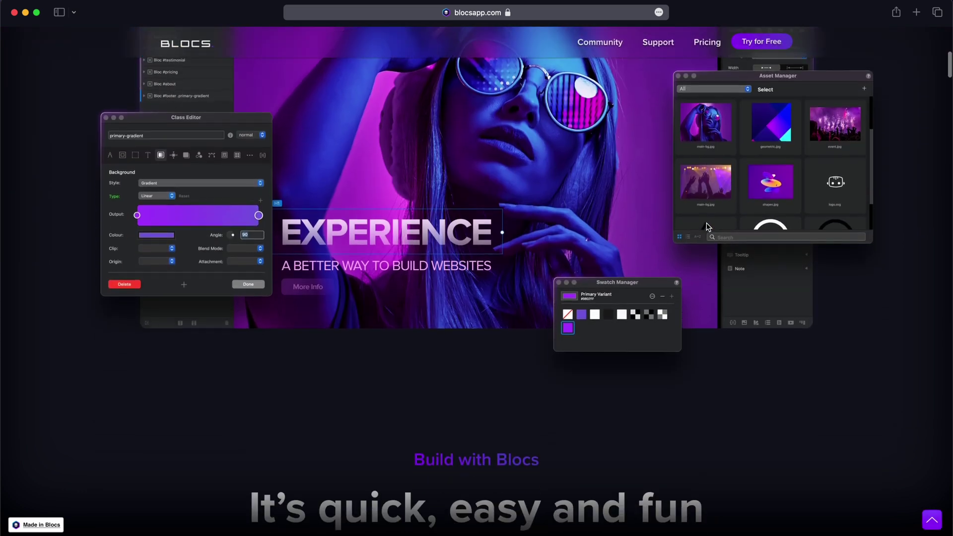
{"action": "scroll", "coordinate": [707, 227], "scroll_direction": "down", "scroll_amount": 1}
{"action": "scroll", "coordinate": [707, 226], "scroll_direction": "up", "scroll_amount": 5}
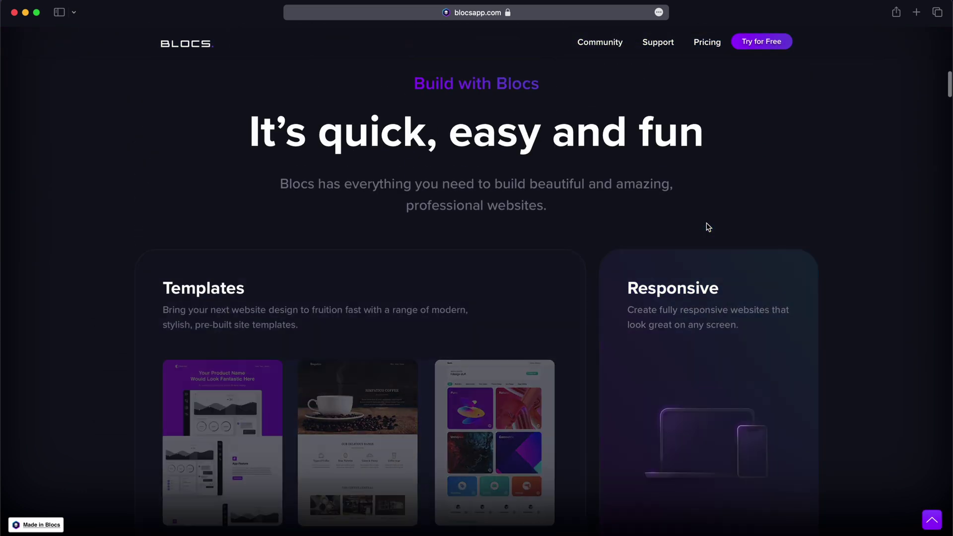
{"action": "scroll", "coordinate": [709, 268], "scroll_direction": "down", "scroll_amount": 3}
{"action": "scroll", "coordinate": [792, 274], "scroll_direction": "up", "scroll_amount": 2}
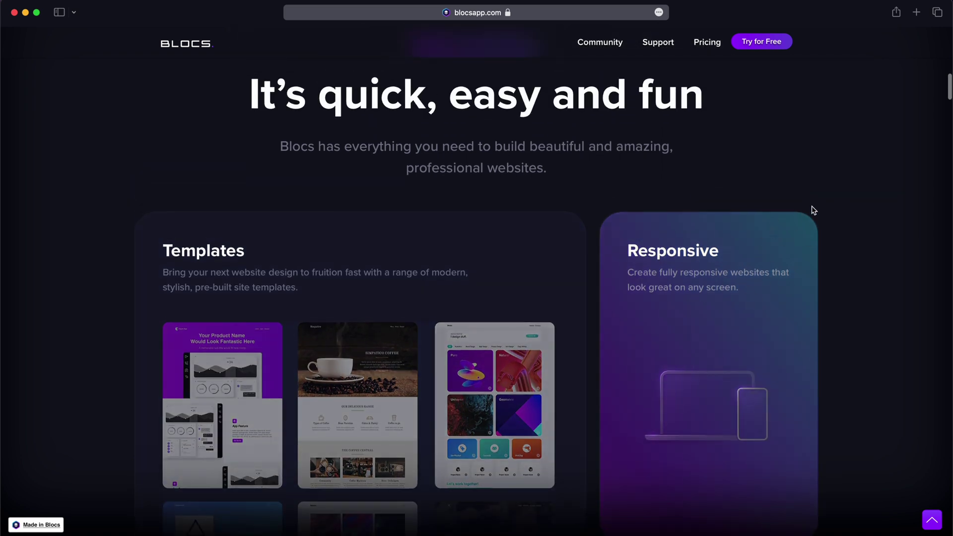
{"action": "scroll", "coordinate": [874, 294], "scroll_direction": "down", "scroll_amount": 5}
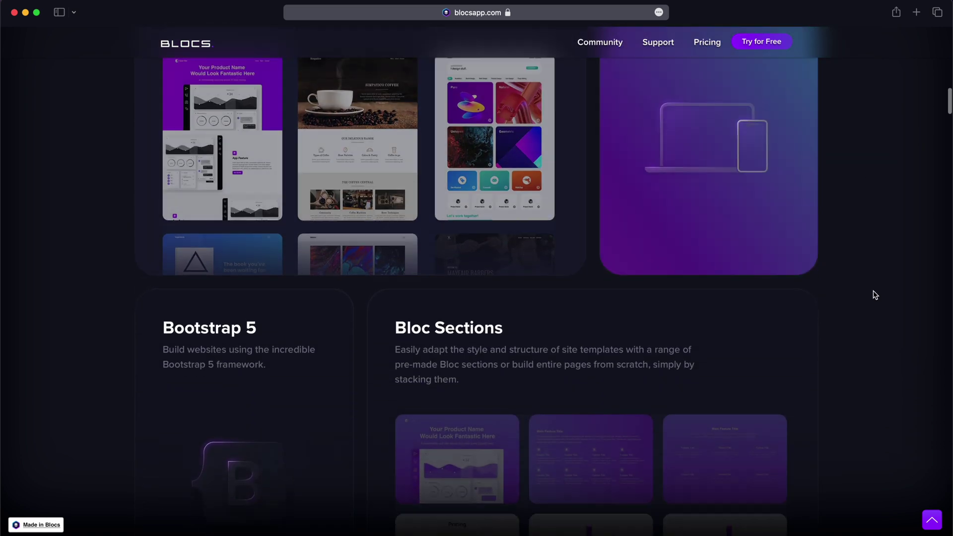
{"action": "scroll", "coordinate": [875, 295], "scroll_direction": "up", "scroll_amount": 6}
{"action": "scroll", "coordinate": [876, 295], "scroll_direction": "down", "scroll_amount": 10}
{"action": "scroll", "coordinate": [875, 295], "scroll_direction": "down", "scroll_amount": 20}
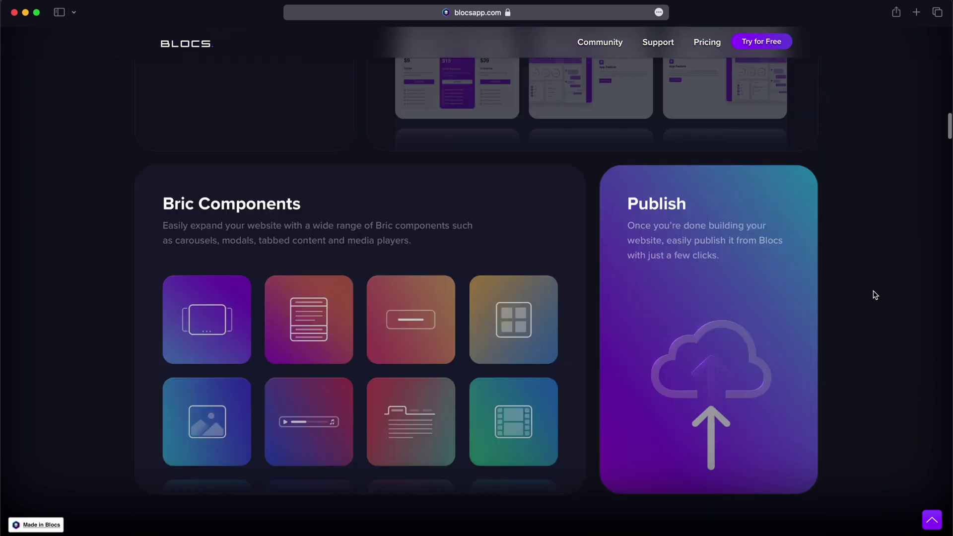
{"action": "scroll", "coordinate": [875, 295], "scroll_direction": "down", "scroll_amount": 2}
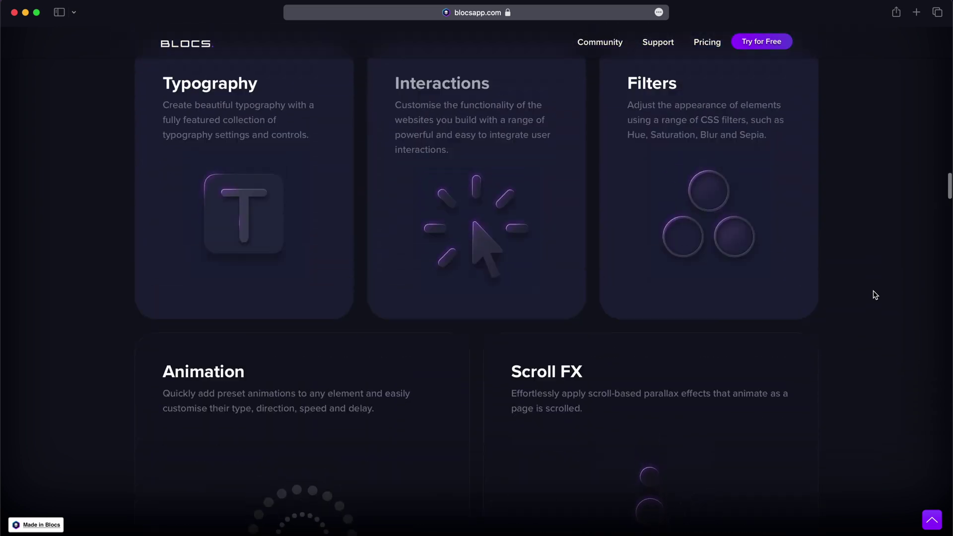
{"action": "scroll", "coordinate": [876, 295], "scroll_direction": "up", "scroll_amount": 8}
{"action": "scroll", "coordinate": [876, 295], "scroll_direction": "down", "scroll_amount": 12}
{"action": "scroll", "coordinate": [875, 295], "scroll_direction": "down", "scroll_amount": 2}
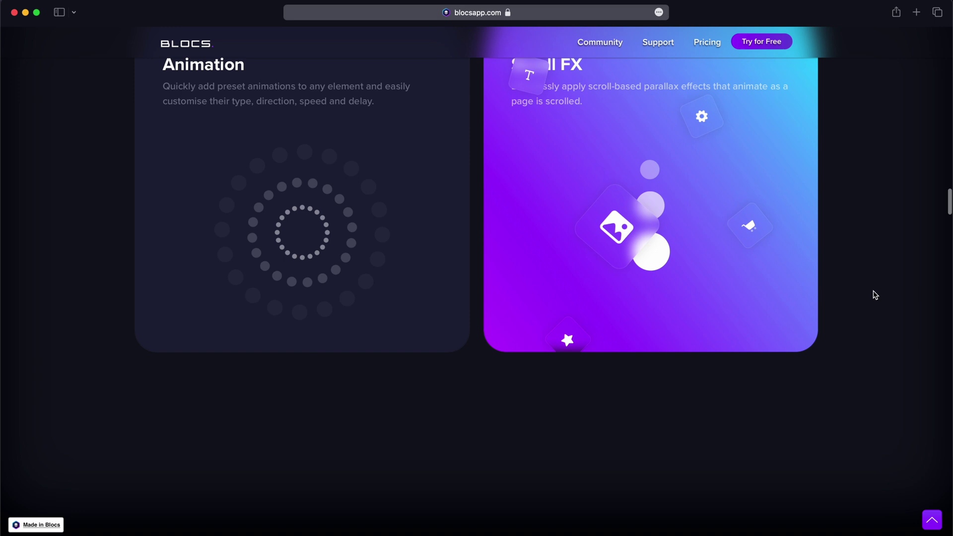
{"action": "scroll", "coordinate": [876, 295], "scroll_direction": "up", "scroll_amount": 5}
{"action": "scroll", "coordinate": [875, 295], "scroll_direction": "down", "scroll_amount": 3}
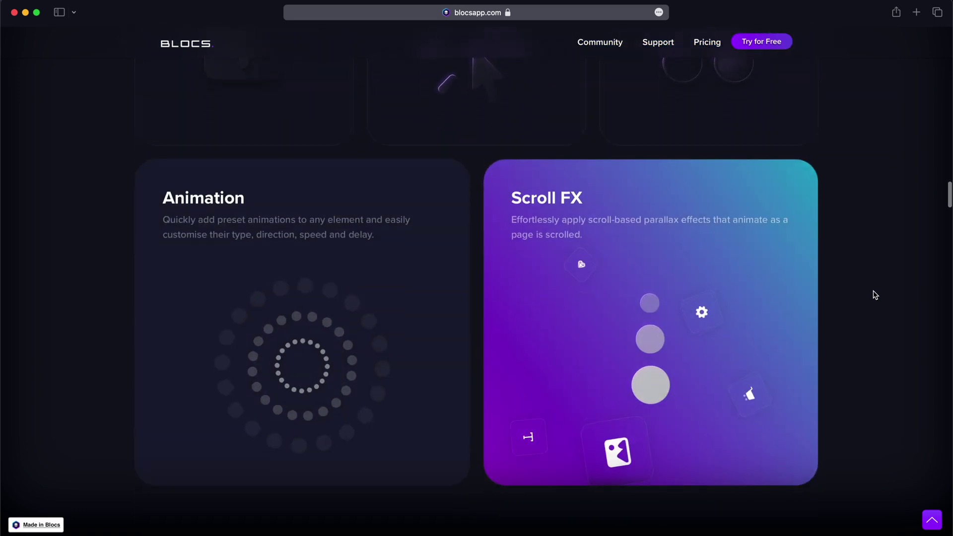
{"action": "scroll", "coordinate": [872, 294], "scroll_direction": "up", "scroll_amount": 1}
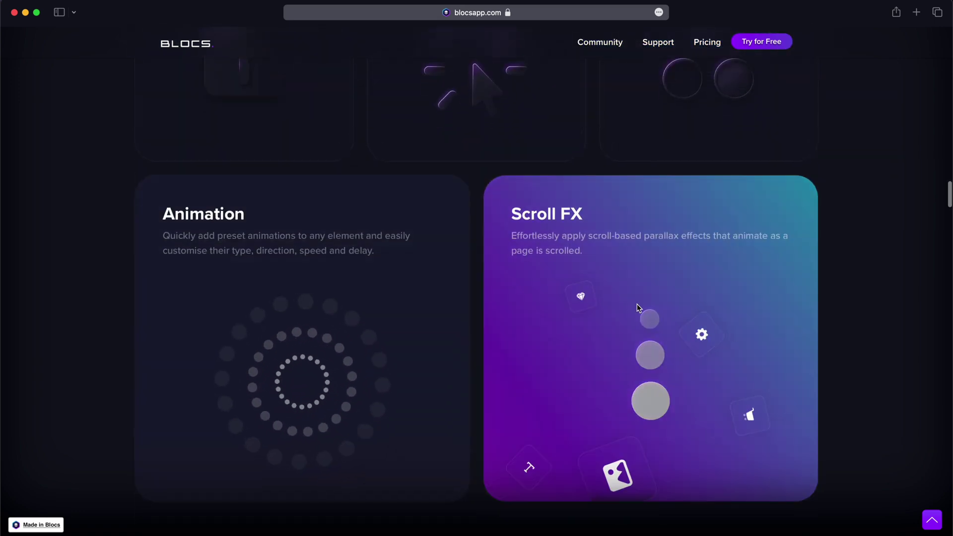
{"action": "scroll", "coordinate": [867, 281], "scroll_direction": "up", "scroll_amount": 3}
{"action": "scroll", "coordinate": [867, 282], "scroll_direction": "up", "scroll_amount": 10}
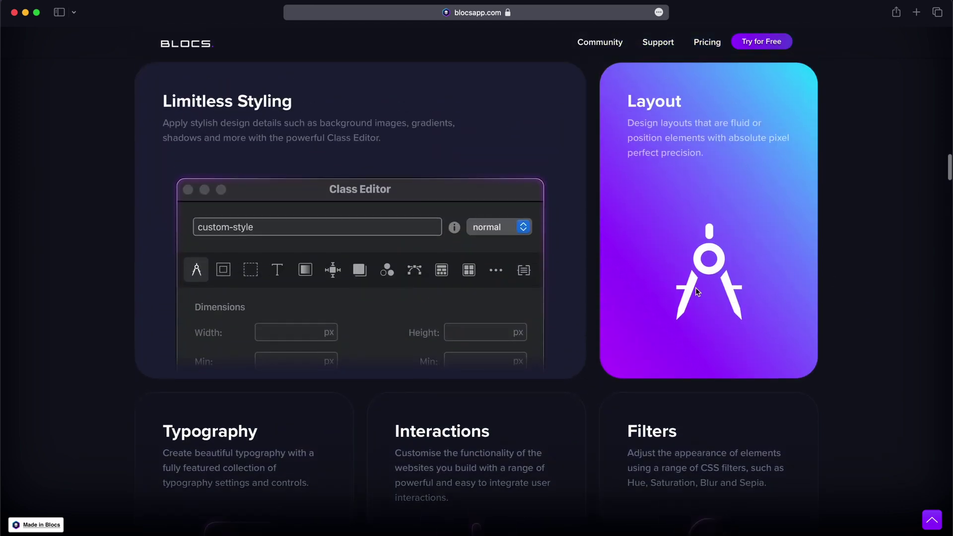
{"action": "scroll", "coordinate": [743, 249], "scroll_direction": "up", "scroll_amount": 1}
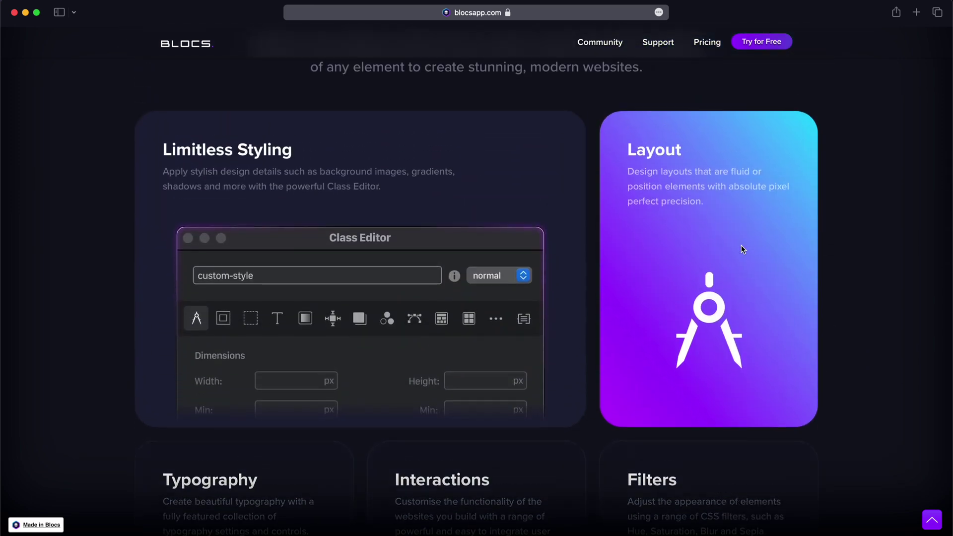
{"action": "scroll", "coordinate": [743, 249], "scroll_direction": "down", "scroll_amount": 7}
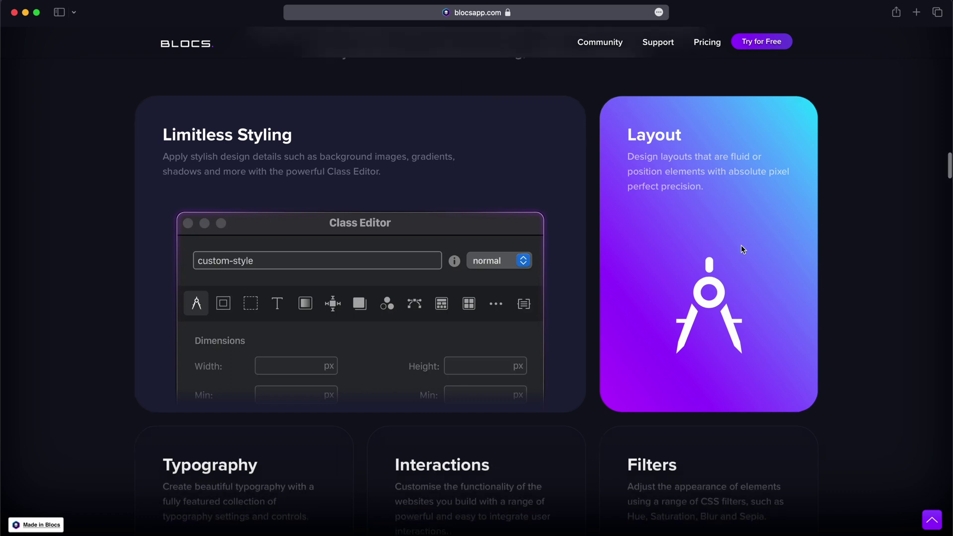
{"action": "scroll", "coordinate": [744, 250], "scroll_direction": "up", "scroll_amount": 7}
{"action": "scroll", "coordinate": [741, 246], "scroll_direction": "up", "scroll_amount": 8}
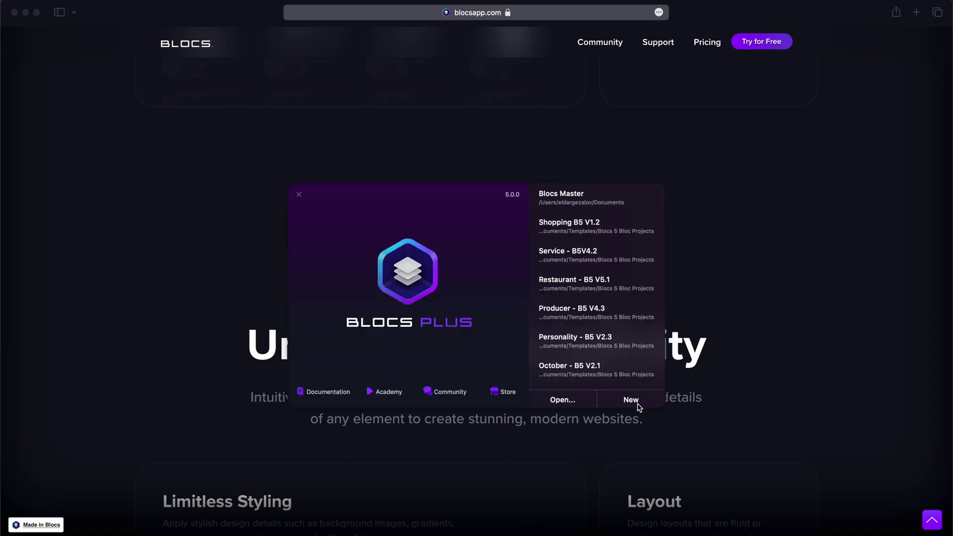
- Start a new Blocs project on the cool-effect page
{"action": "left_click", "coordinate": [631, 400]}
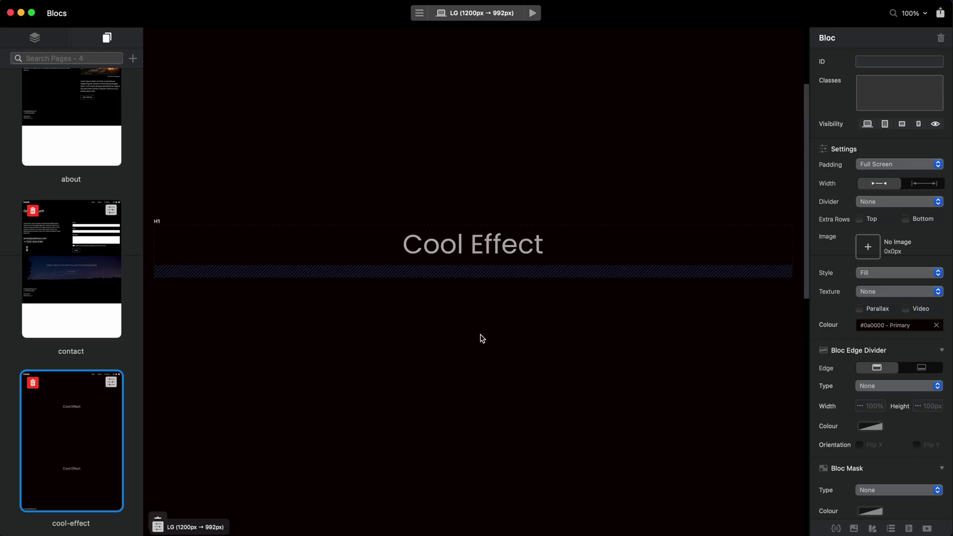
{"action": "scroll", "coordinate": [481, 298], "scroll_direction": "down", "scroll_amount": 10}
{"action": "scroll", "coordinate": [484, 223], "scroll_direction": "up", "scroll_amount": 2}
- Insert an empty Structure 1 Column bloc below the heading and show its column's Brics library
{"action": "left_click", "coordinate": [489, 219]}
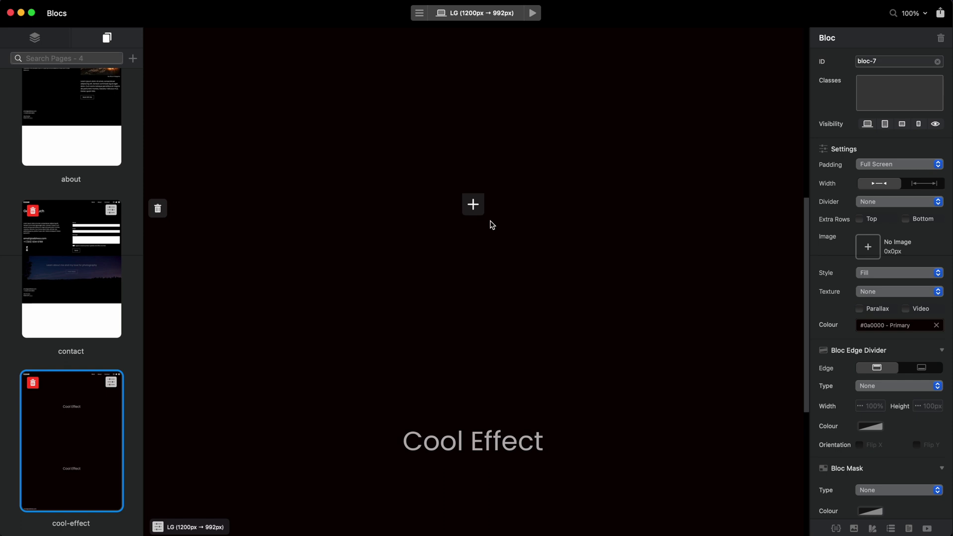
{"action": "left_click", "coordinate": [477, 210]}
{"action": "left_click", "coordinate": [221, 305]}
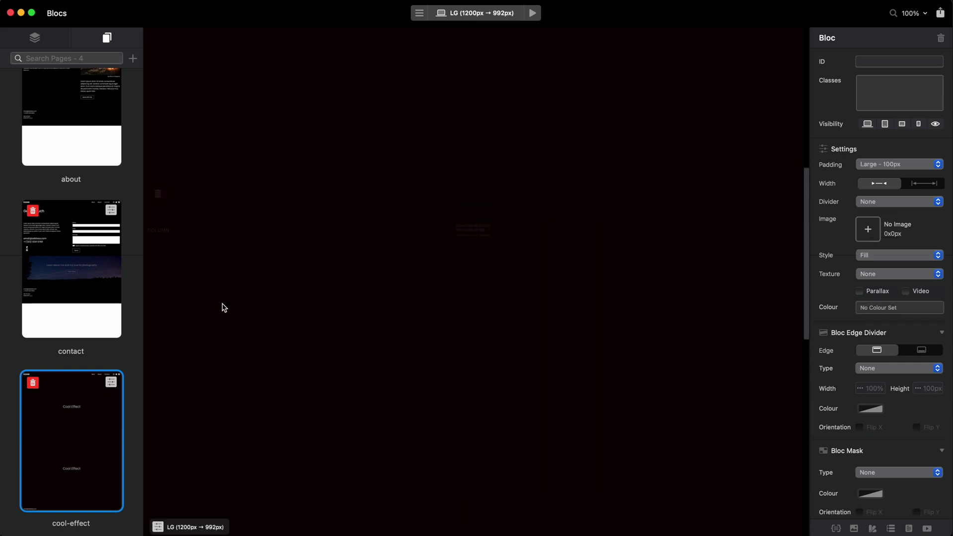
{"action": "left_click", "coordinate": [501, 298]}
{"action": "left_click", "coordinate": [474, 294]}
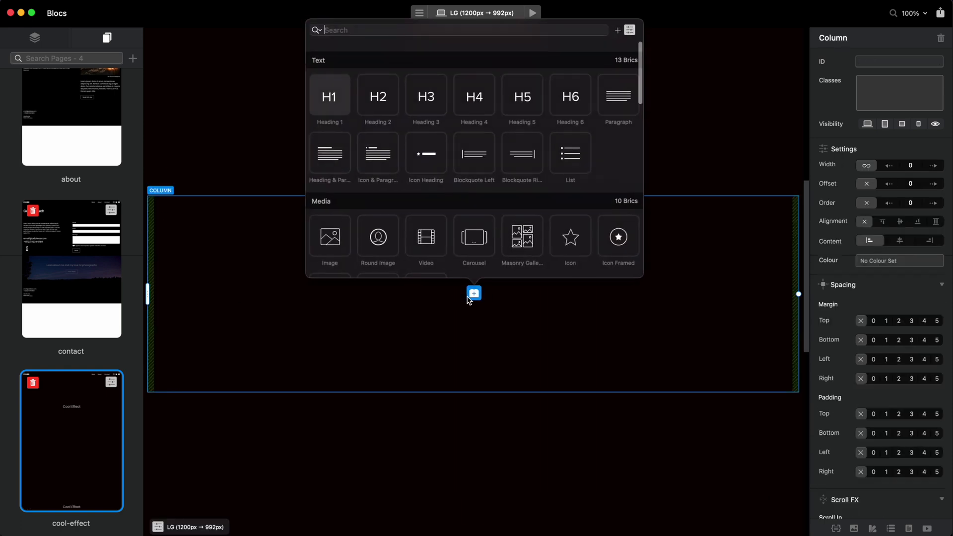
- Set the new bloc's Bloc Colour to the #FFFFFF White swatch
{"action": "left_click", "coordinate": [698, 160]}
{"action": "left_click", "coordinate": [916, 308]}
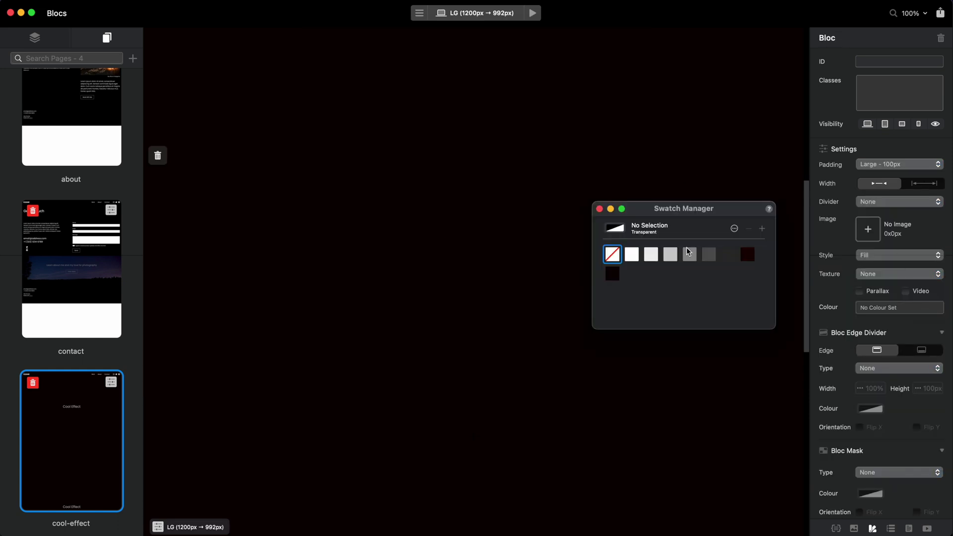
{"action": "left_click", "coordinate": [633, 254]}
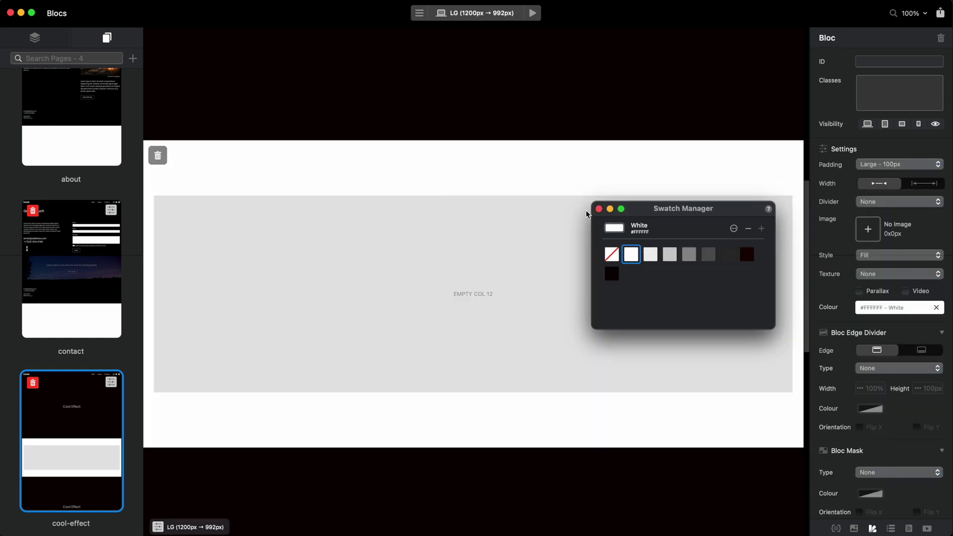
{"action": "left_click", "coordinate": [513, 230]}
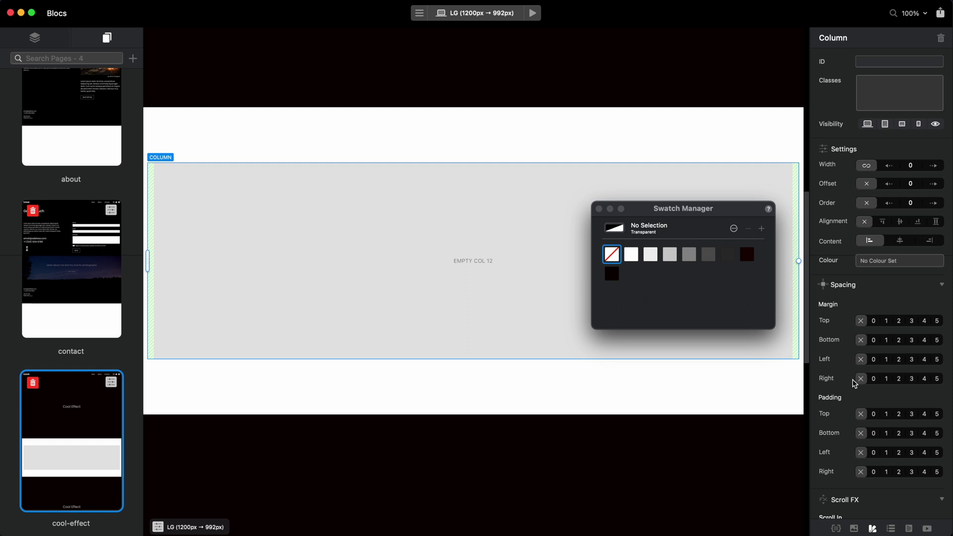
{"action": "scroll", "coordinate": [855, 382], "scroll_direction": "down", "scroll_amount": 10}
{"action": "scroll", "coordinate": [918, 434], "scroll_direction": "down", "scroll_amount": 1}
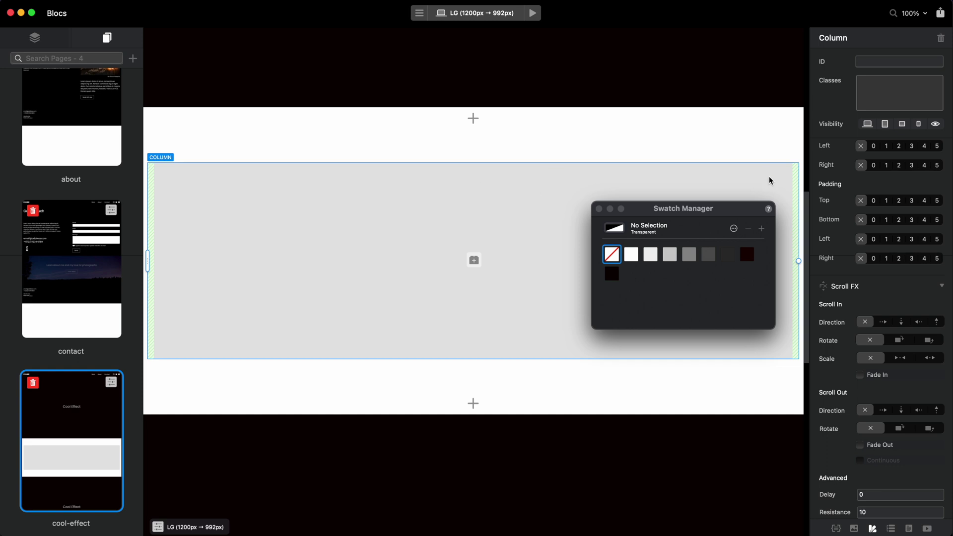
- Resize the column to span 4 grid columns with a 4-column offset
{"action": "left_click", "coordinate": [599, 209]}
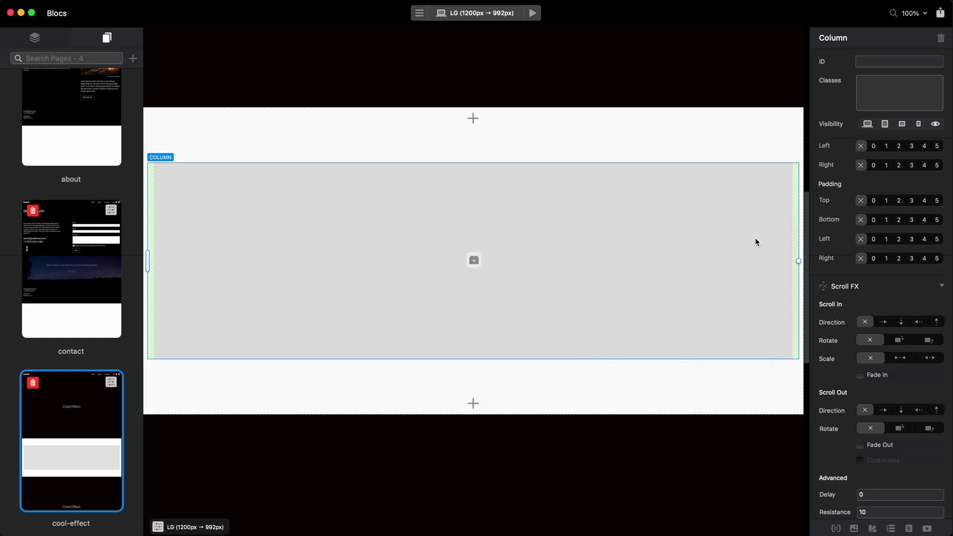
{"action": "left_click_drag", "start_coordinate": [798, 262], "coordinate": [264, 258]}
{"action": "left_click_drag", "start_coordinate": [147, 260], "coordinate": [402, 231]}
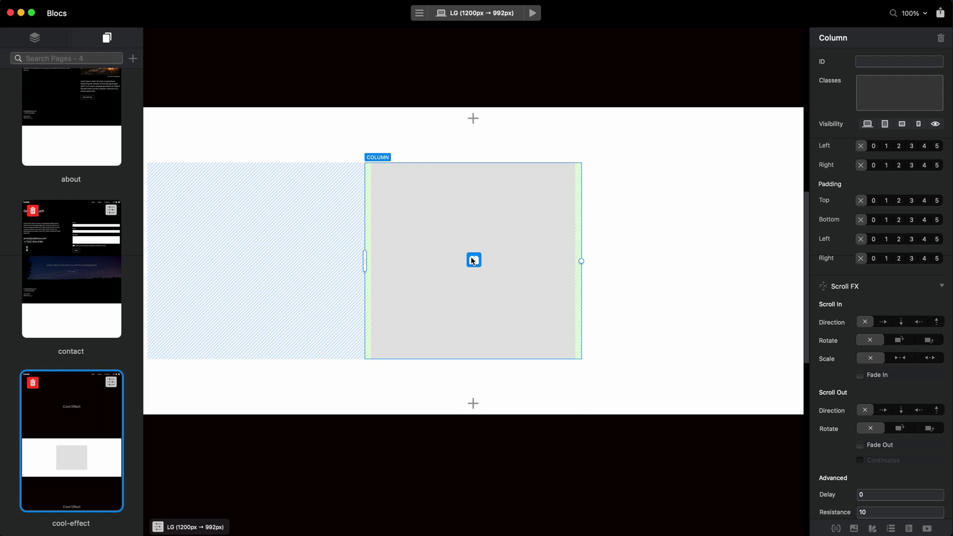
{"action": "left_click", "coordinate": [473, 261]}
- Insert a Container div into the column and give it the class card-effect
{"action": "left_click", "coordinate": [474, 261]}
{"action": "type", "text": "div"}
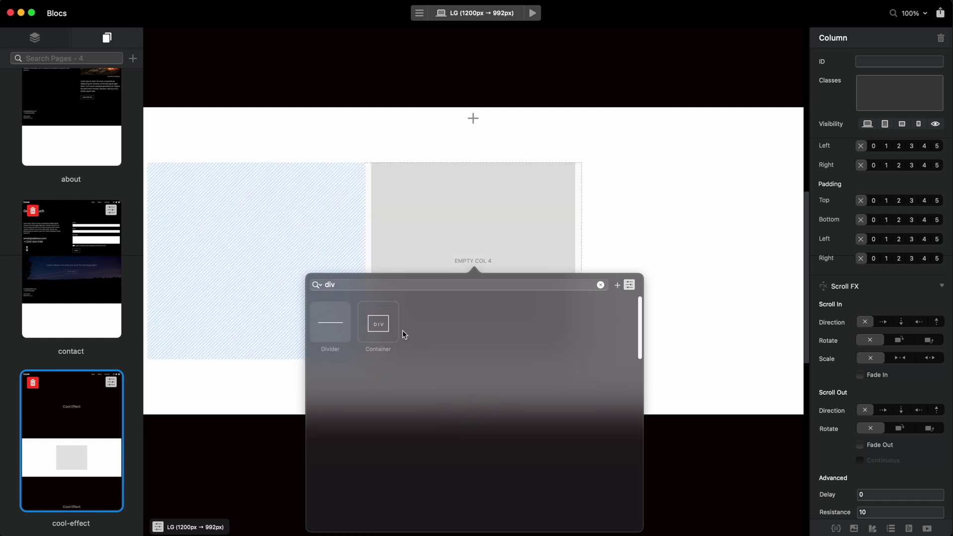
{"action": "left_click", "coordinate": [395, 332]}
{"action": "left_click", "coordinate": [883, 85]}
{"action": "type", "text": "c"}
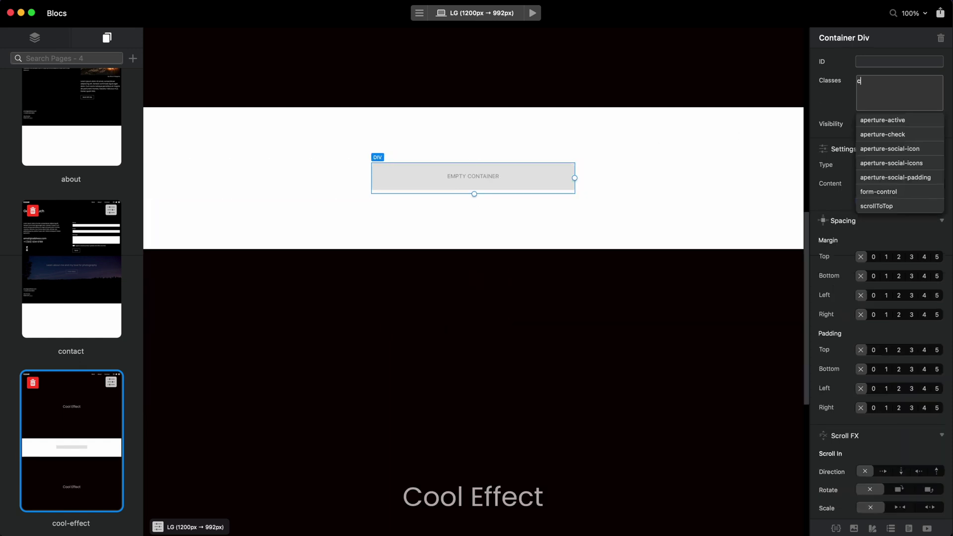
{"action": "type", "text": "ard"}
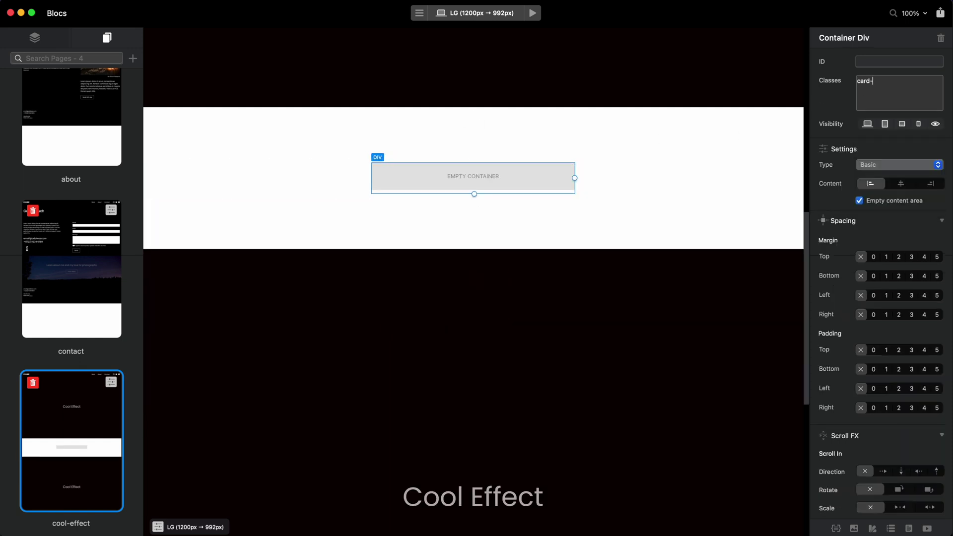
{"action": "type", "text": "-effect"}
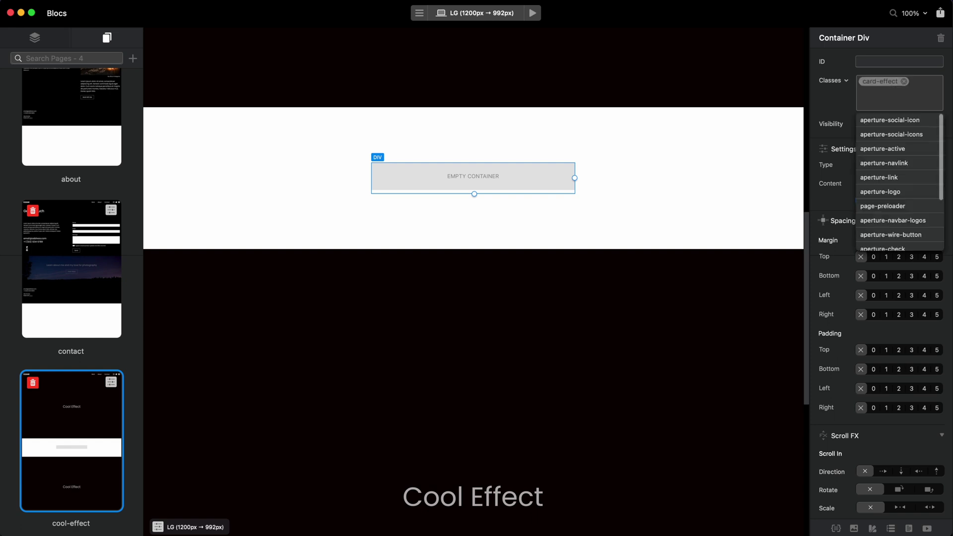
- Give the card-effect class a Width of 100 % and a Height of 400 px
{"action": "key", "text": "Return"}
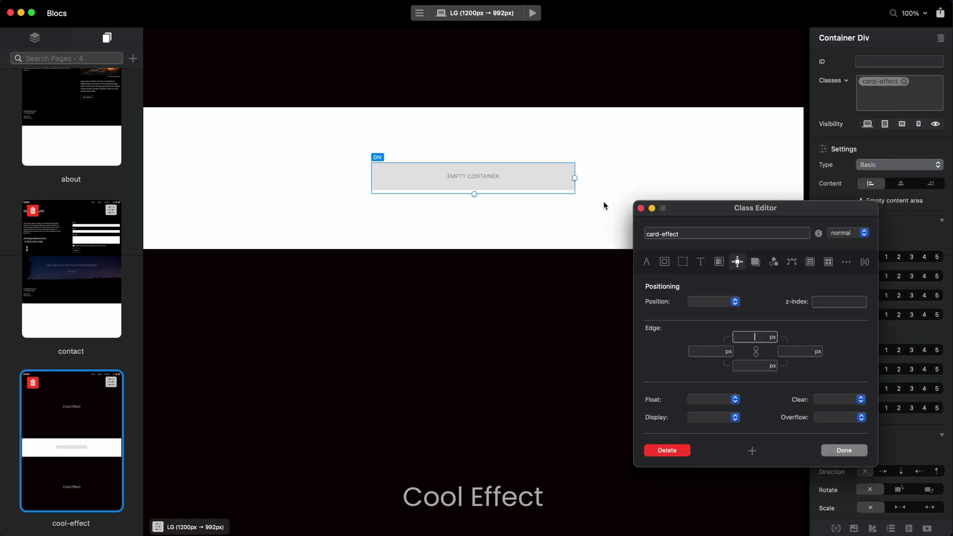
{"action": "left_click", "coordinate": [647, 262]}
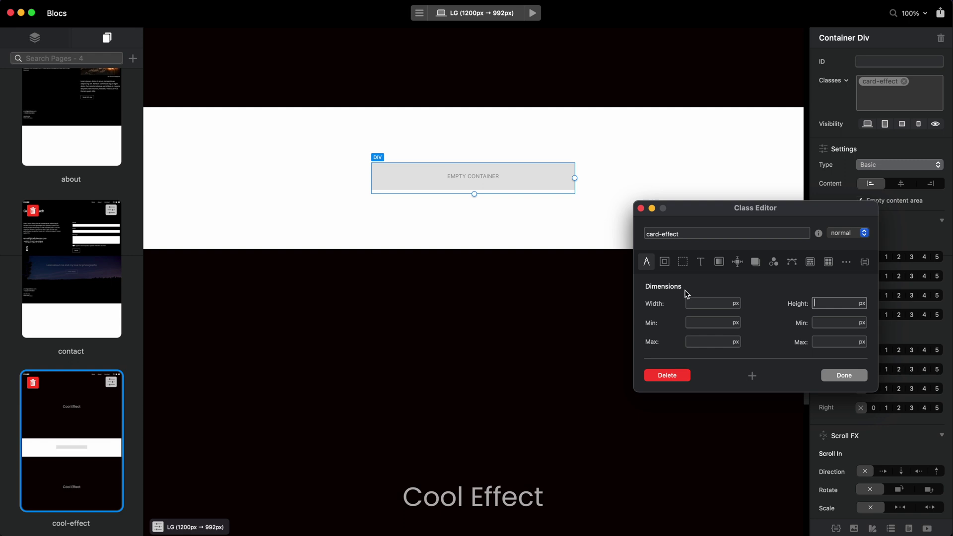
{"action": "left_click", "coordinate": [707, 306]}
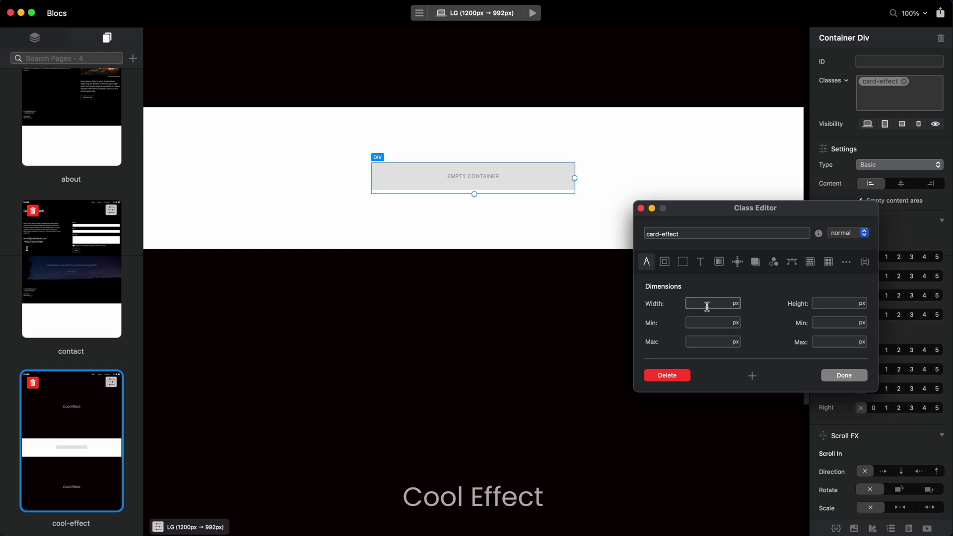
{"action": "left_click", "coordinate": [736, 304]}
{"action": "left_click", "coordinate": [736, 319]}
{"action": "type", "text": "100"}
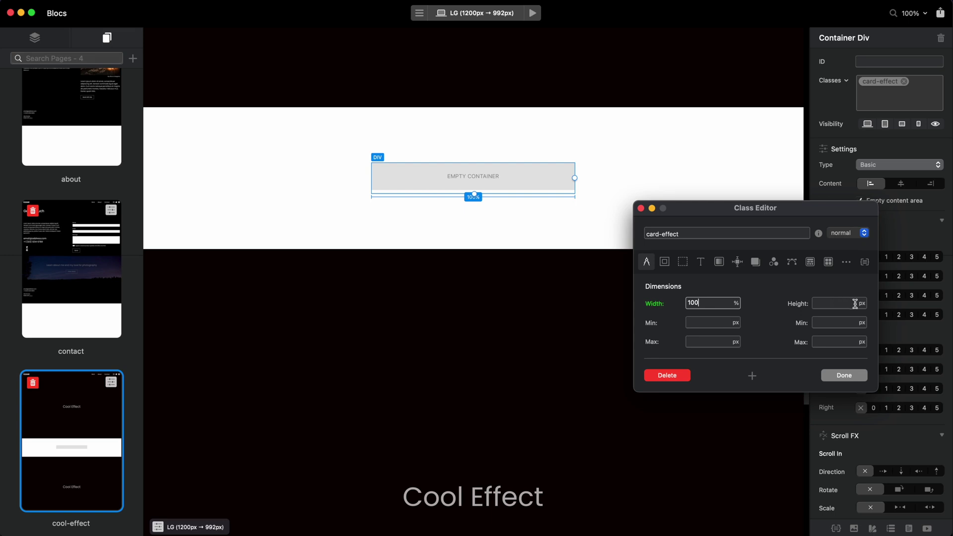
{"action": "left_click", "coordinate": [831, 305]}
{"action": "type", "text": "400"}
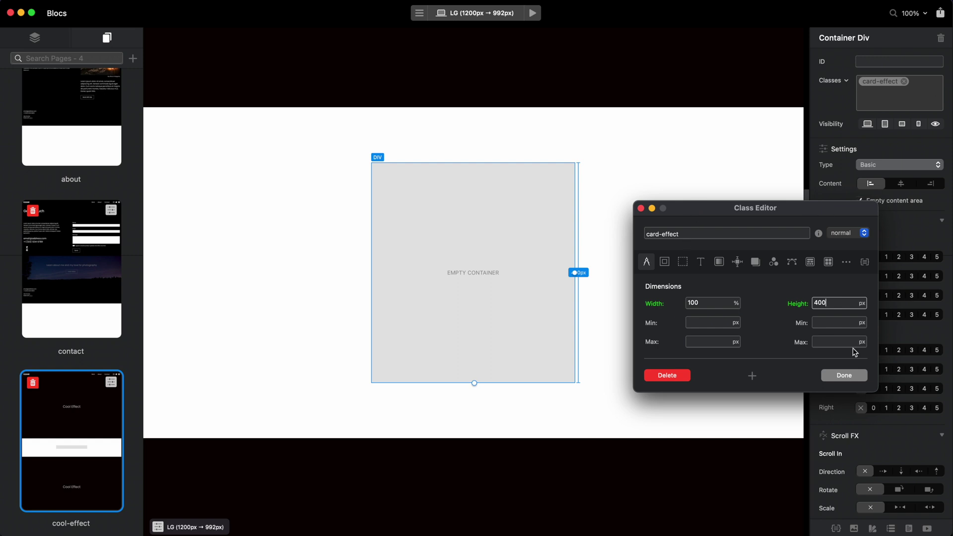
- Set the card-effect class Positioning to Relative and finish the Class Editor
{"action": "left_click", "coordinate": [739, 263]}
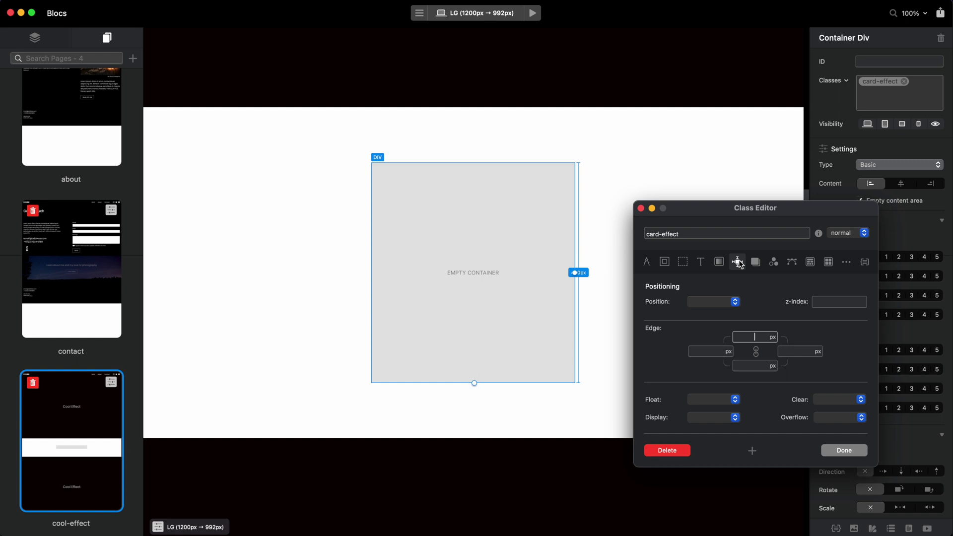
{"action": "left_click", "coordinate": [713, 301]}
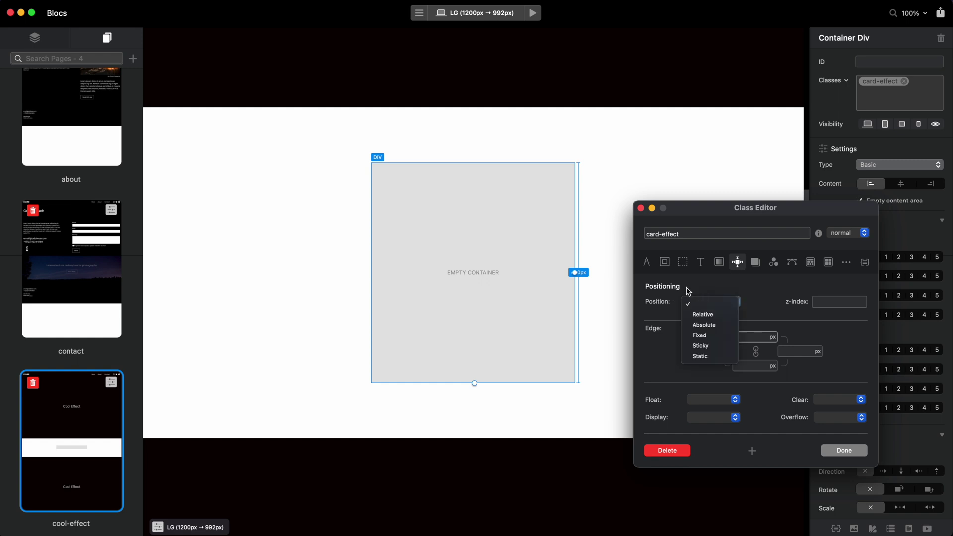
{"action": "left_click", "coordinate": [719, 316]}
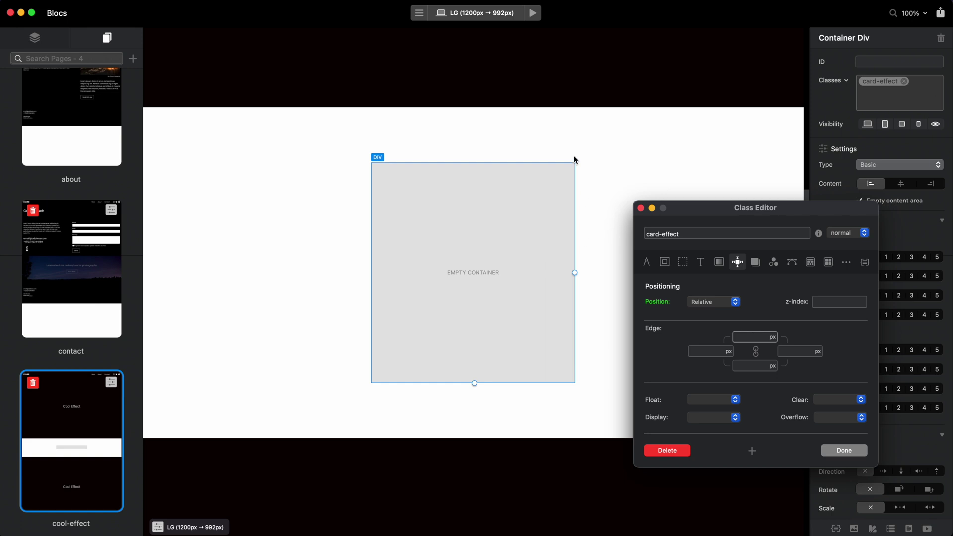
{"action": "left_click", "coordinate": [845, 450]}
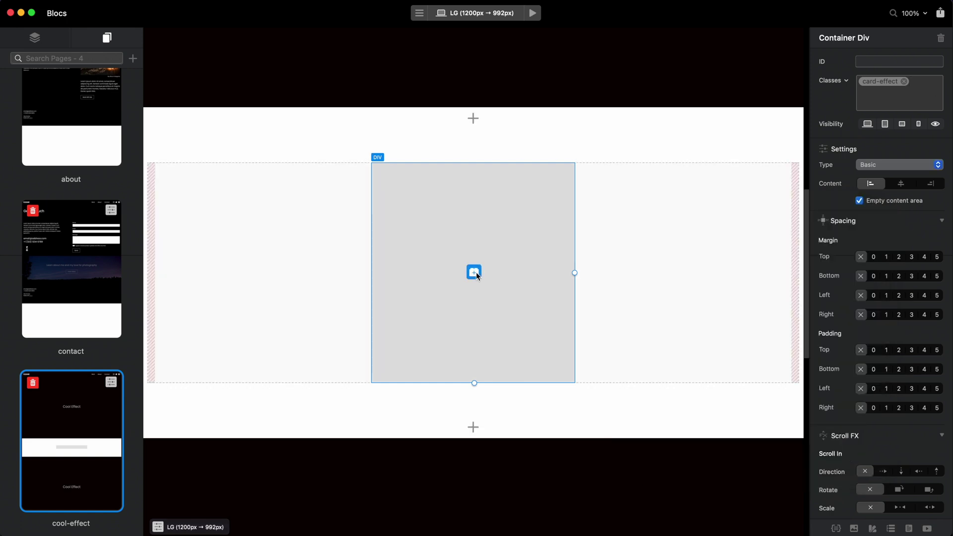
- Show the Layers panel and search the card container's Brics library for 'ico'
{"action": "left_click", "coordinate": [43, 37]}
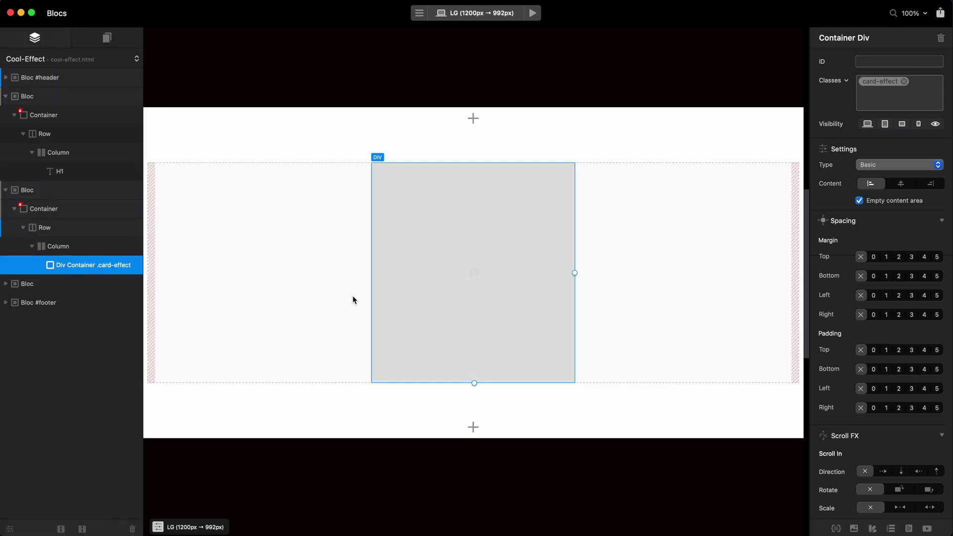
{"action": "left_click", "coordinate": [475, 273]}
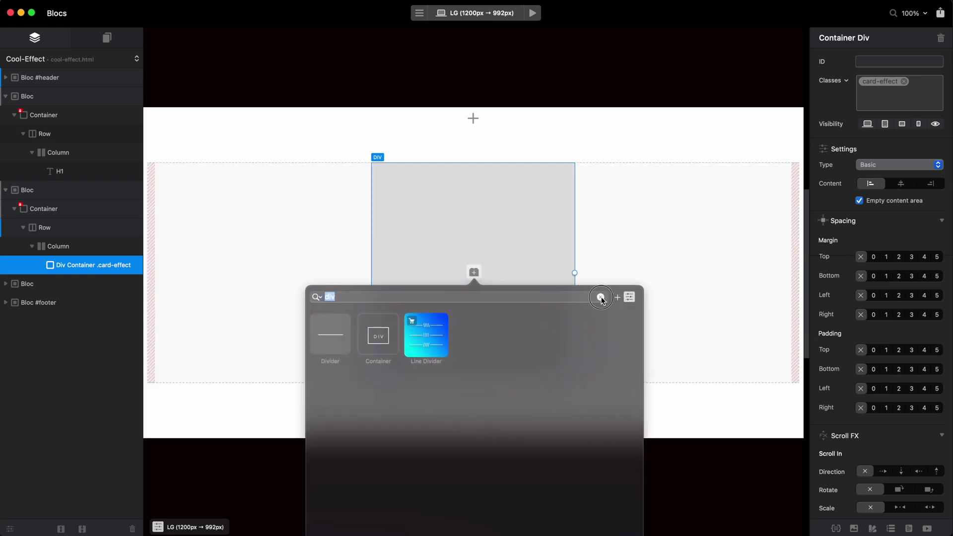
{"action": "left_click", "coordinate": [601, 297]}
{"action": "type", "text": "icon"}
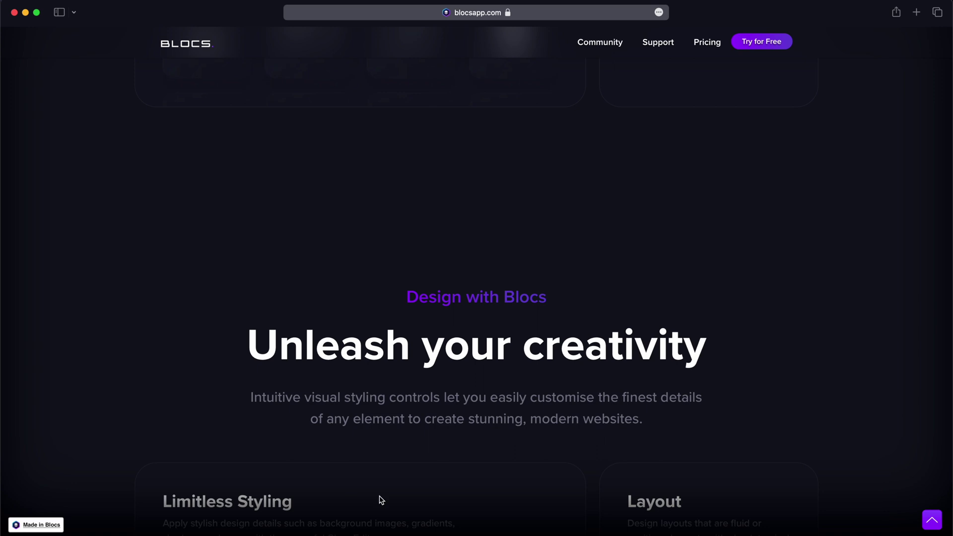
{"action": "scroll", "coordinate": [382, 499], "scroll_direction": "down", "scroll_amount": 7}
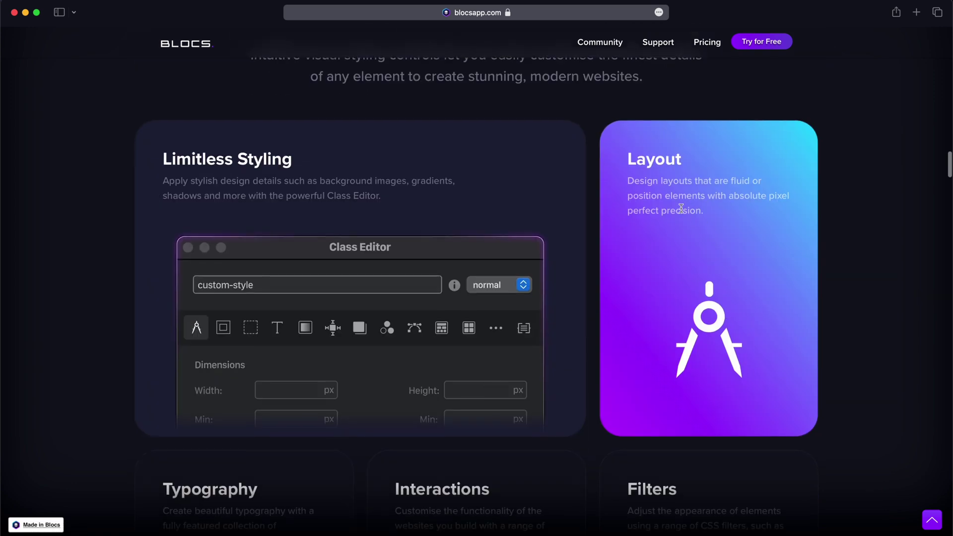
{"action": "scroll", "coordinate": [681, 209], "scroll_direction": "up", "scroll_amount": 15}
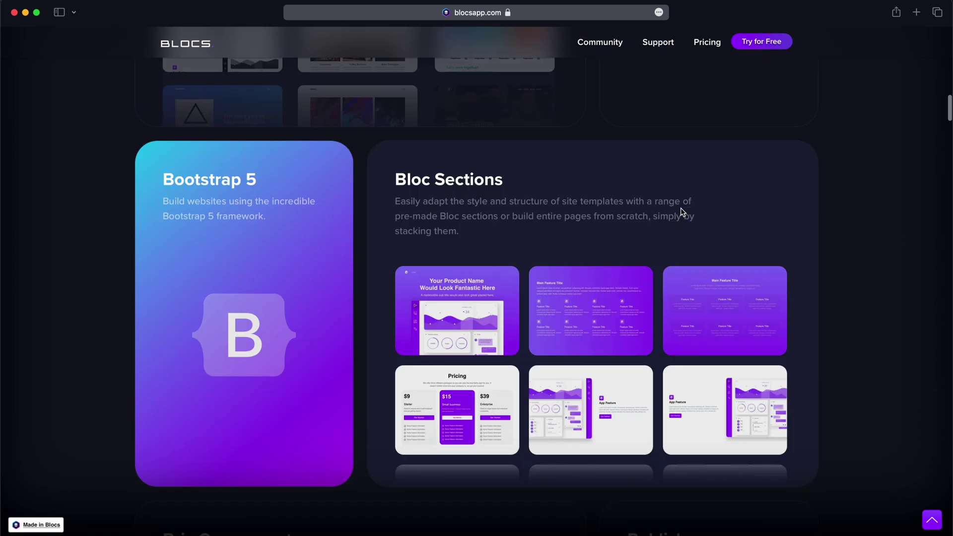
{"action": "scroll", "coordinate": [683, 212], "scroll_direction": "up", "scroll_amount": 8}
{"action": "scroll", "coordinate": [683, 213], "scroll_direction": "down", "scroll_amount": 3}
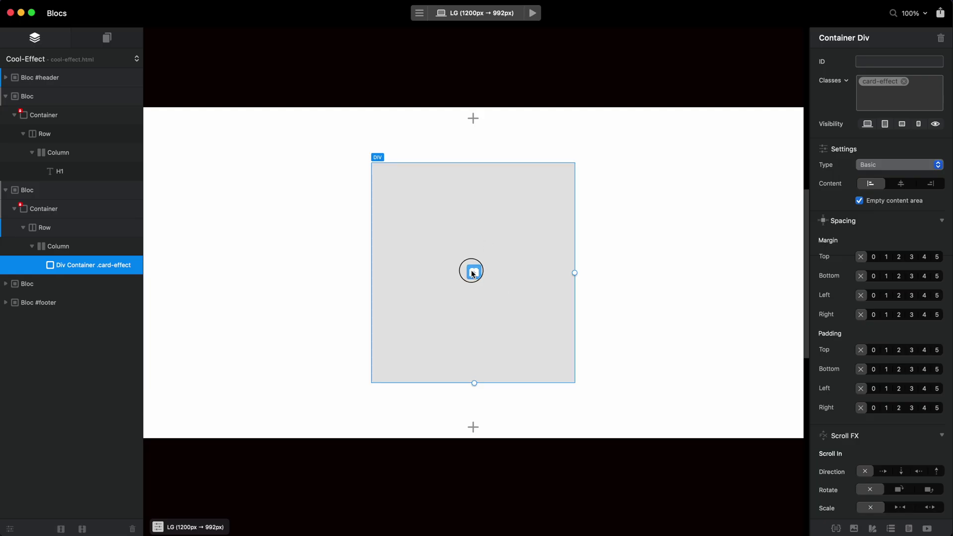
- Insert an Icon into the card and swap its star for the largest Lincons thumbs-up
{"action": "left_click", "coordinate": [473, 272]}
{"action": "type", "text": "icon"}
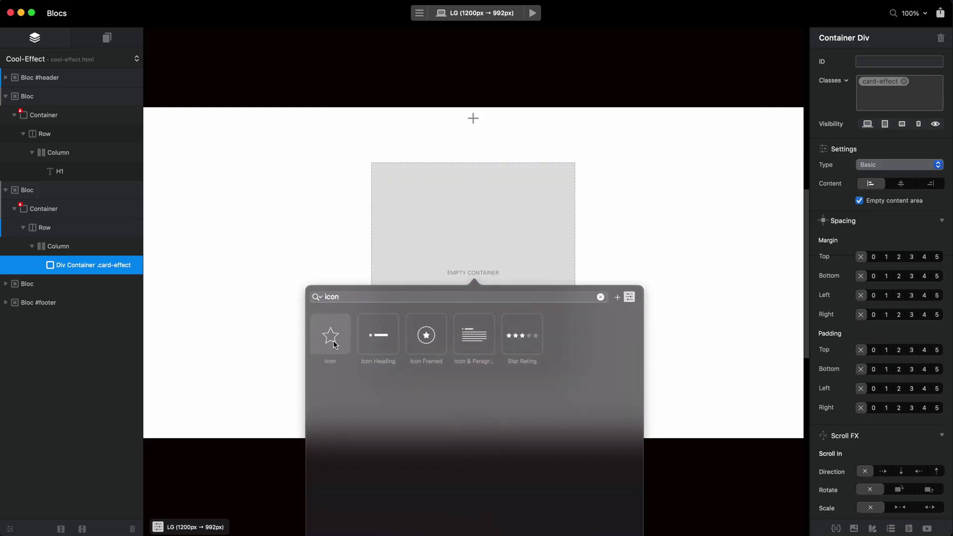
{"action": "left_click", "coordinate": [331, 345]}
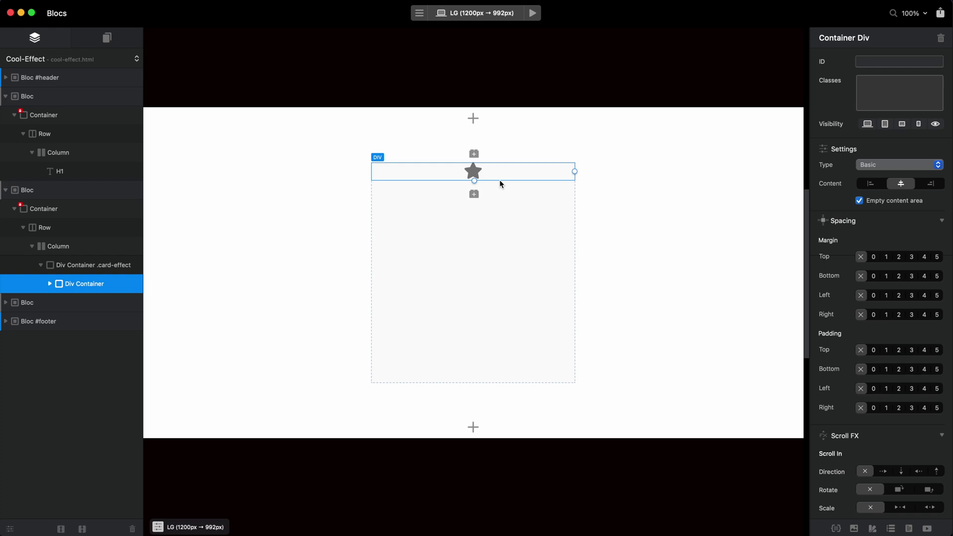
{"action": "left_click", "coordinate": [470, 173]}
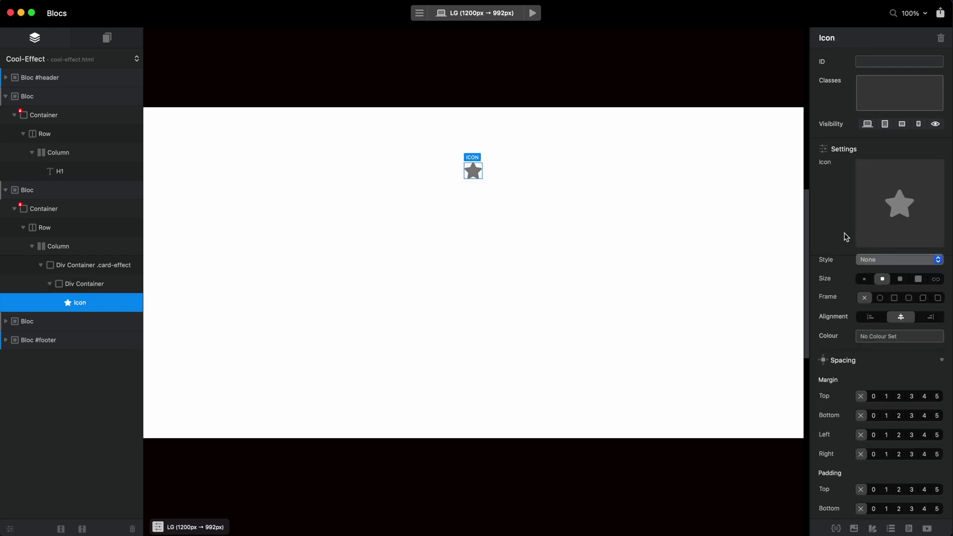
{"action": "left_click", "coordinate": [894, 213]}
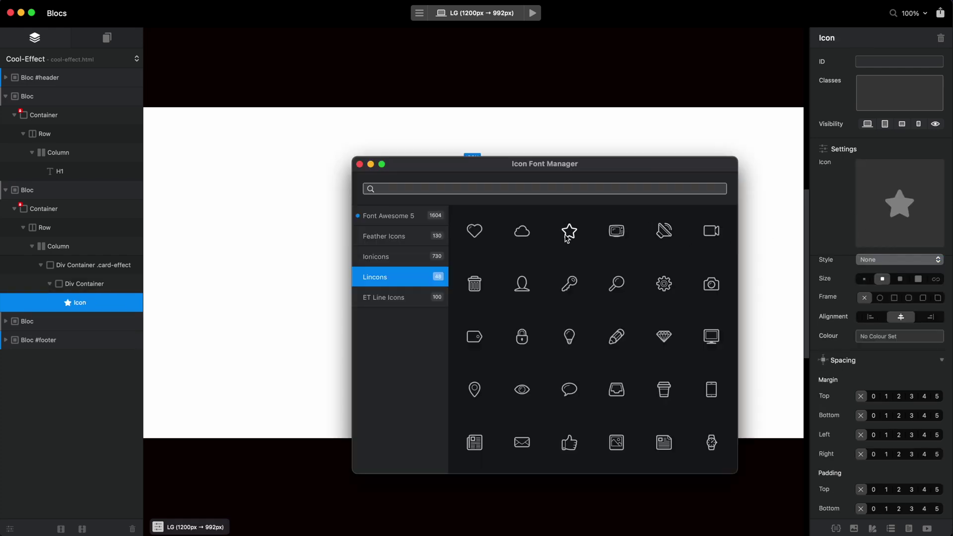
{"action": "scroll", "coordinate": [600, 347], "scroll_direction": "down", "scroll_amount": 3}
{"action": "left_click", "coordinate": [570, 328]}
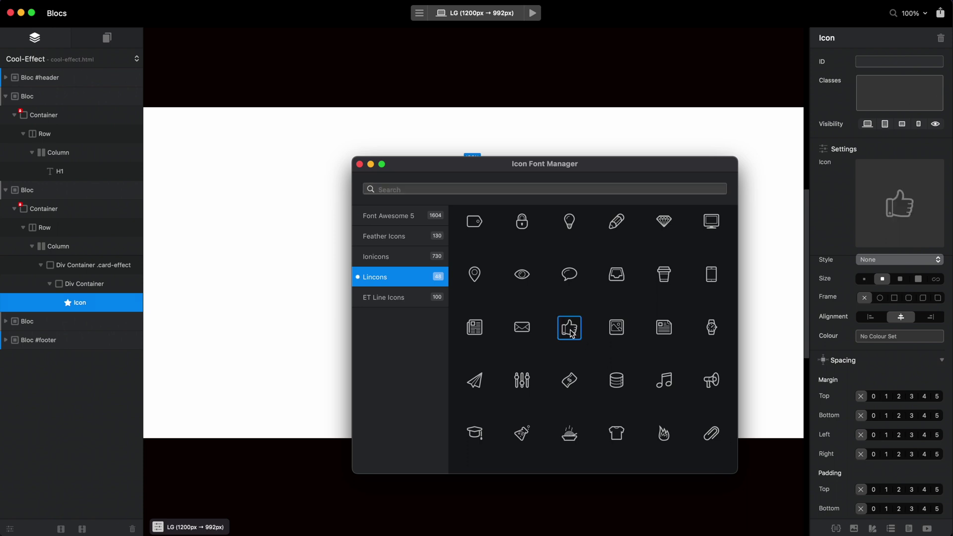
{"action": "left_click", "coordinate": [918, 280]}
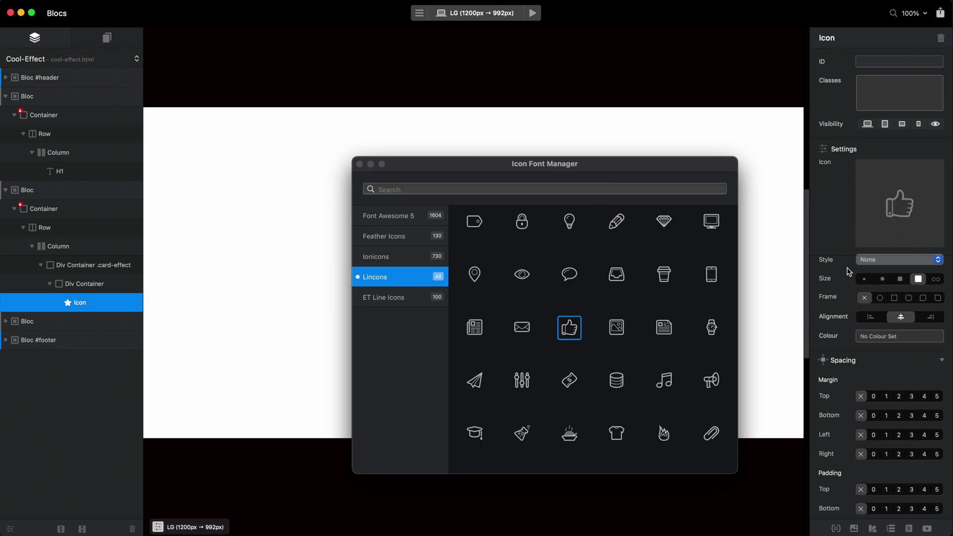
{"action": "left_click", "coordinate": [359, 165]}
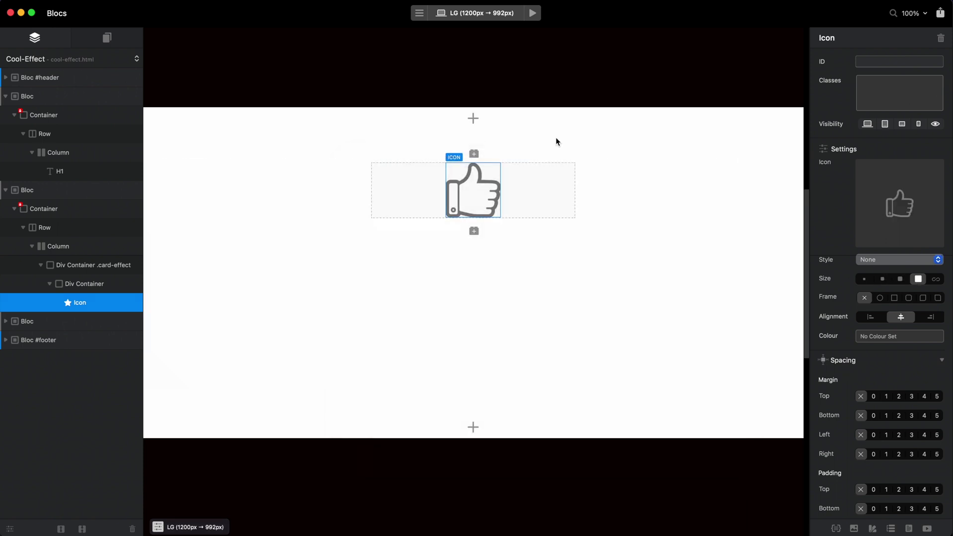
- Give the bloc section holding the card a near-black background
{"action": "left_click", "coordinate": [591, 118]}
{"action": "left_click", "coordinate": [900, 309]}
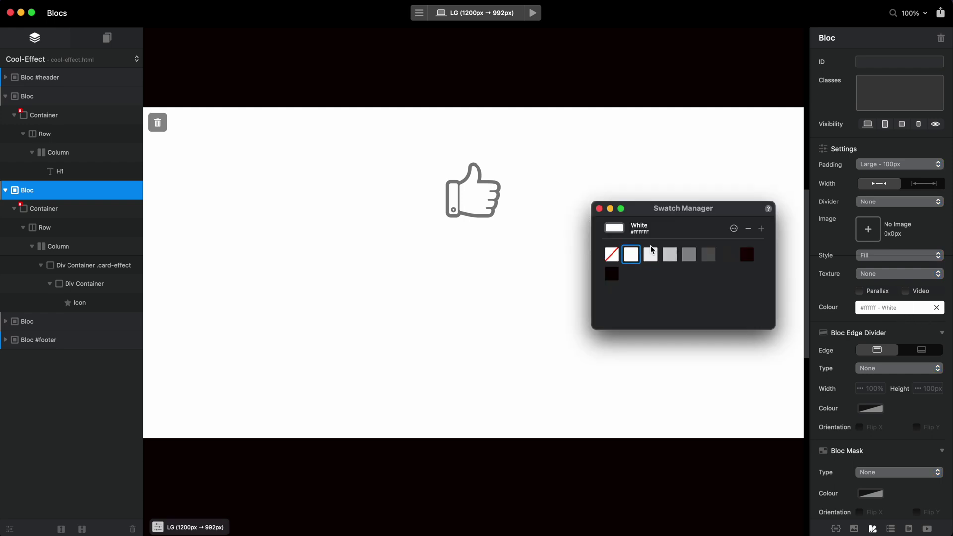
{"action": "left_click", "coordinate": [747, 255]}
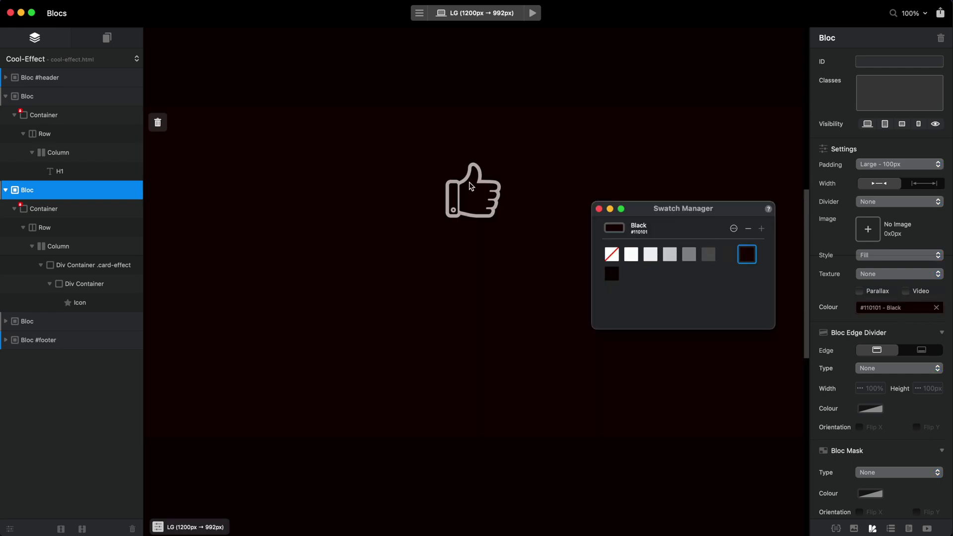
{"action": "left_click", "coordinate": [599, 209]}
- Colour the thumbs-up icon #FFFFFF White
{"action": "left_click", "coordinate": [549, 200]}
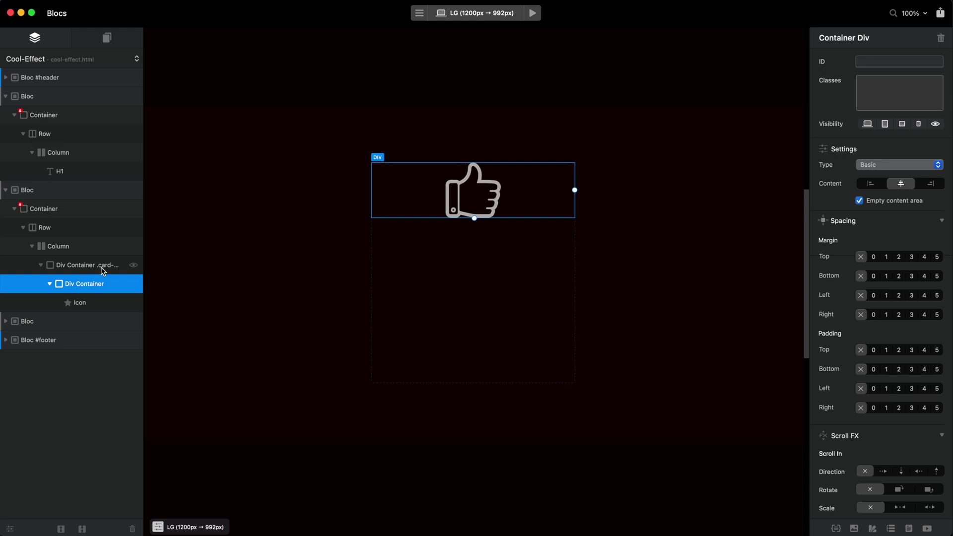
{"action": "left_click", "coordinate": [89, 270]}
{"action": "left_click", "coordinate": [80, 284]}
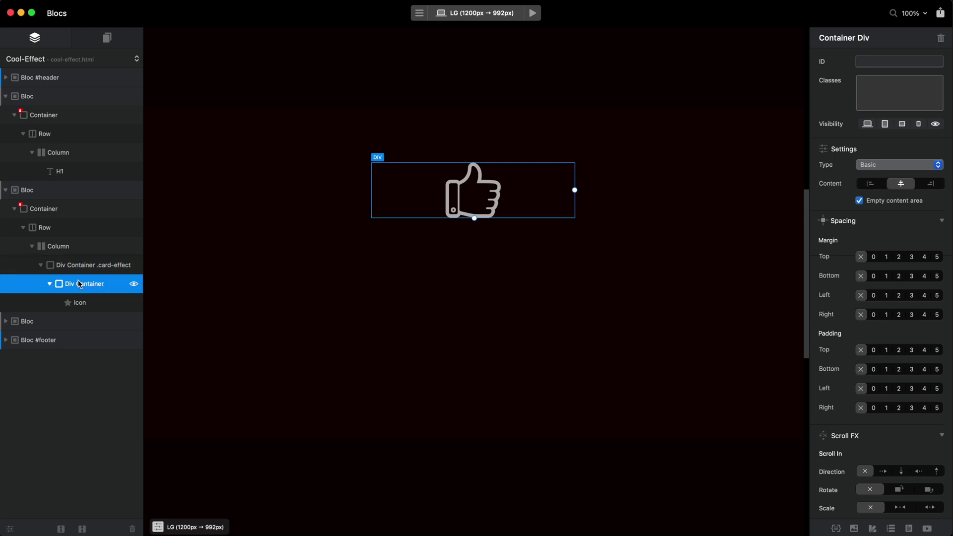
{"action": "left_click", "coordinate": [94, 304]}
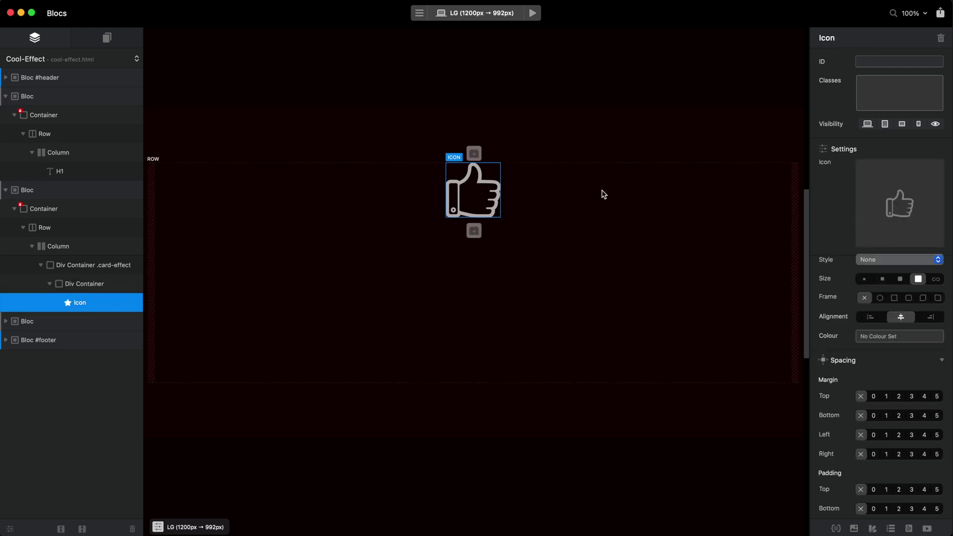
{"action": "left_click", "coordinate": [899, 337]}
{"action": "left_click", "coordinate": [637, 256]}
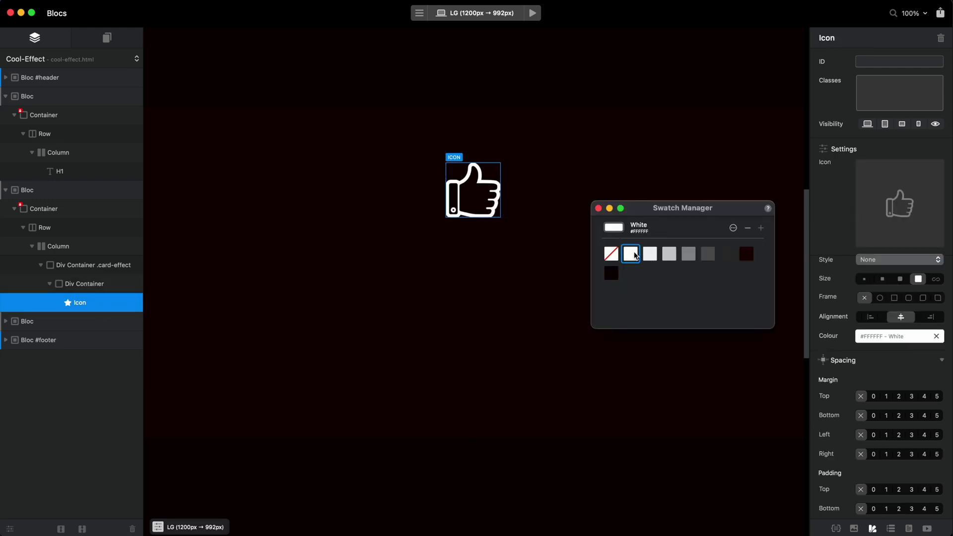
{"action": "left_click", "coordinate": [599, 209]}
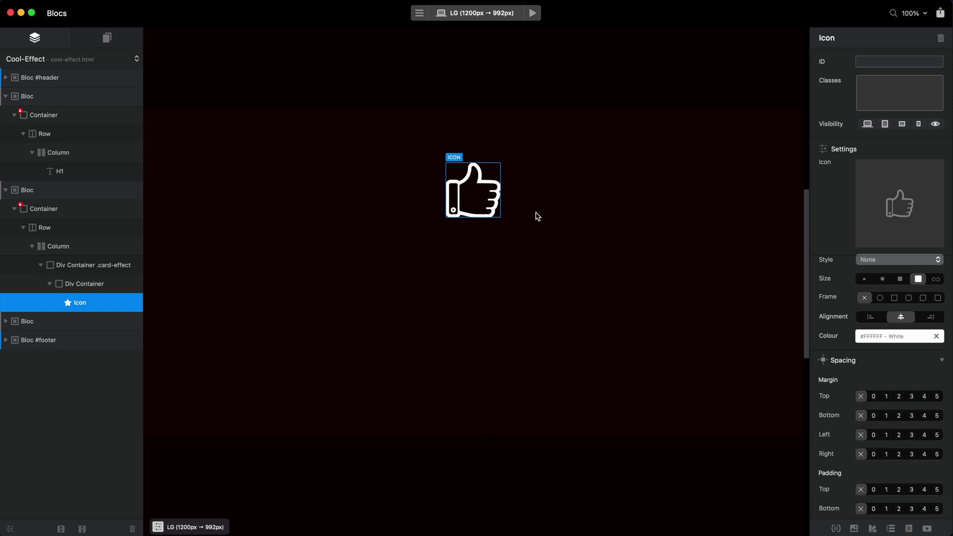
- Duplicate the div container holding the thumbs-up icon with Cmd+D
{"action": "left_click", "coordinate": [85, 285]}
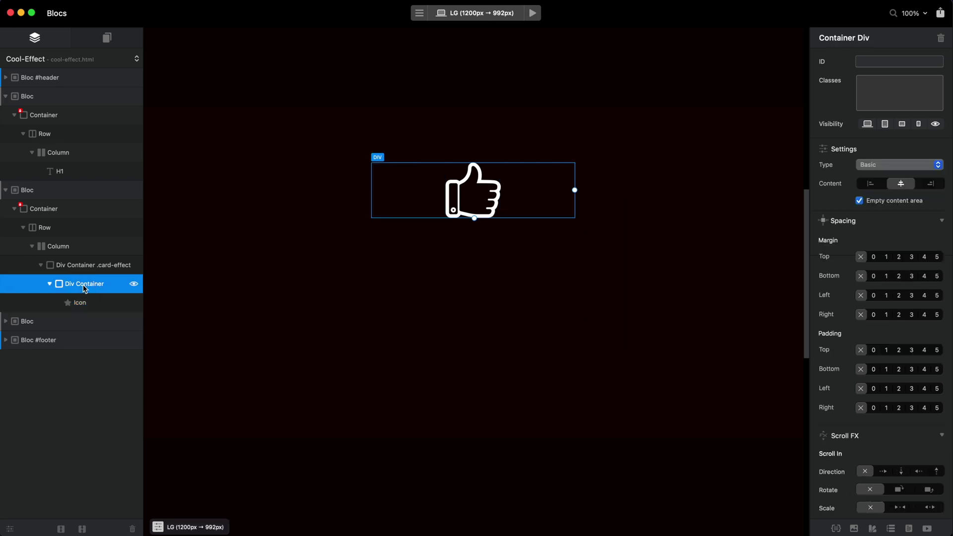
{"action": "left_click", "coordinate": [51, 284]}
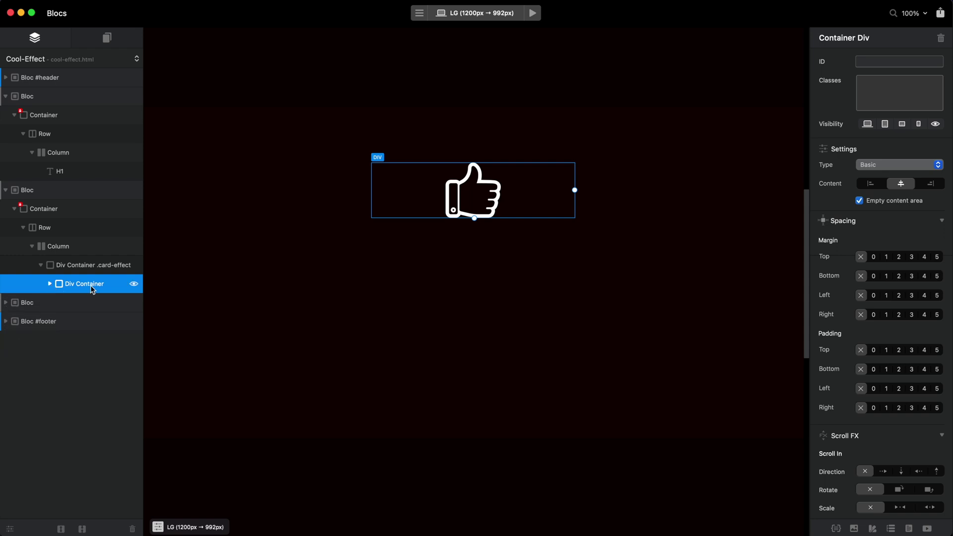
{"action": "left_click", "coordinate": [50, 284]}
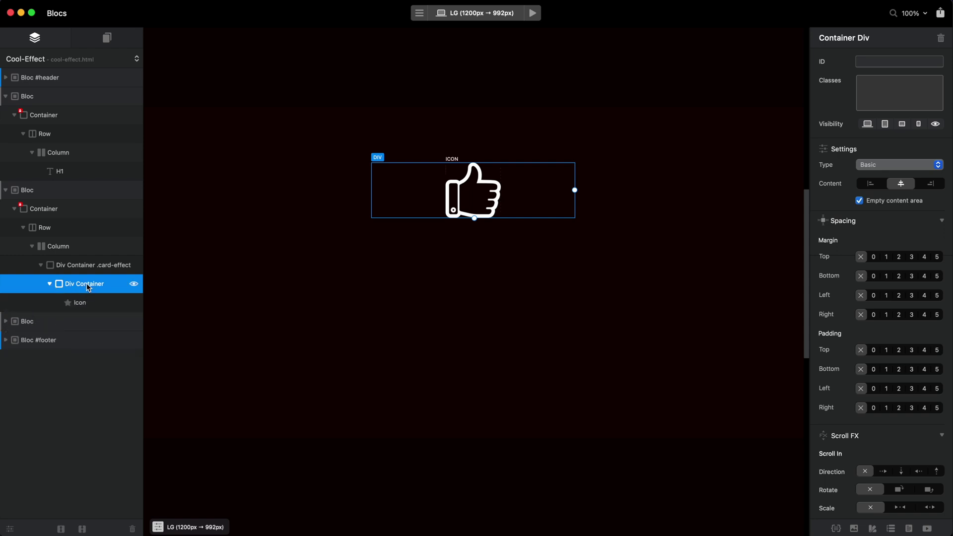
{"action": "key", "text": "super+d"}
- Delete the icon from the first copy, leaving it empty, then select the .card-effect container
{"action": "left_click", "coordinate": [80, 303]}
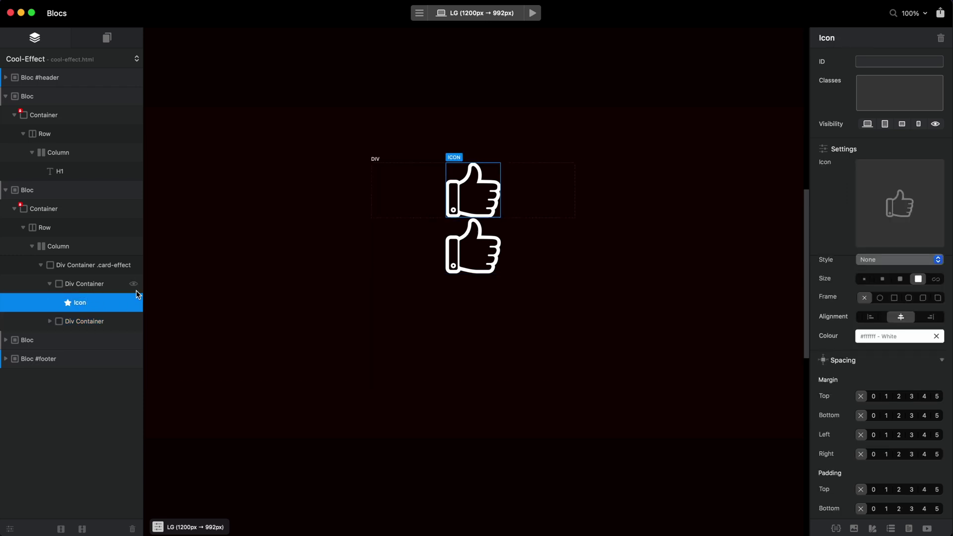
{"action": "key", "text": "Delete"}
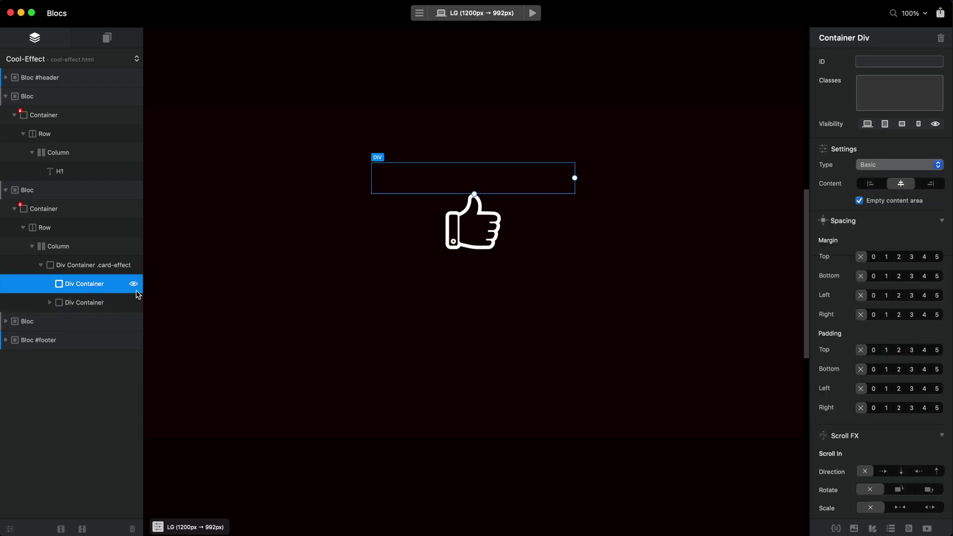
{"action": "left_click", "coordinate": [49, 302]}
{"action": "left_click", "coordinate": [92, 302]}
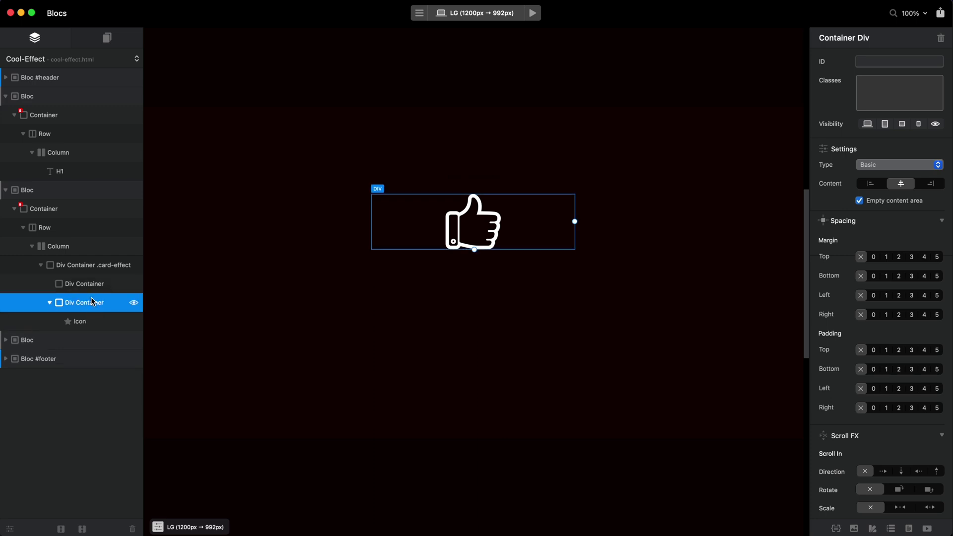
{"action": "left_click", "coordinate": [94, 285]}
{"action": "left_click", "coordinate": [96, 266]}
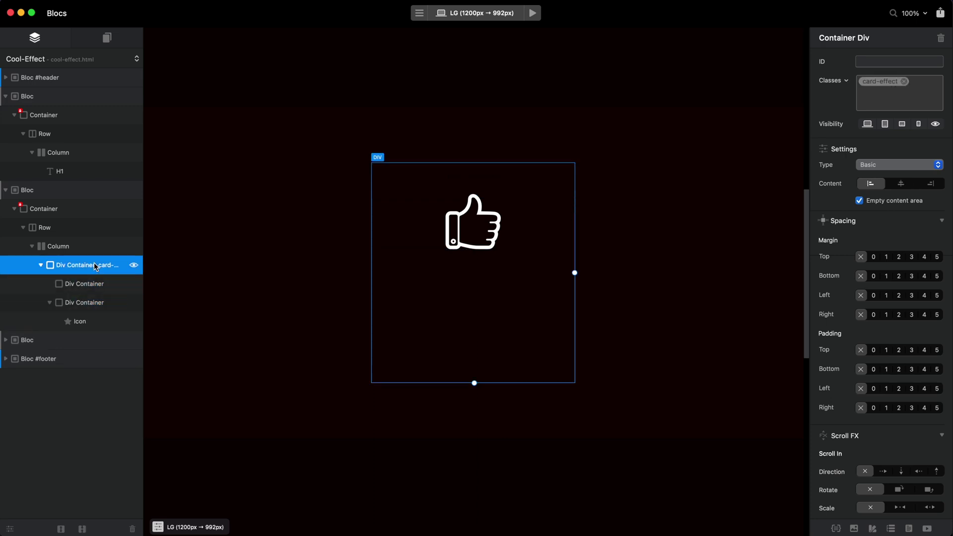
- Give the thumbs-up icon's div the new class card-normal
{"action": "left_click", "coordinate": [91, 305]}
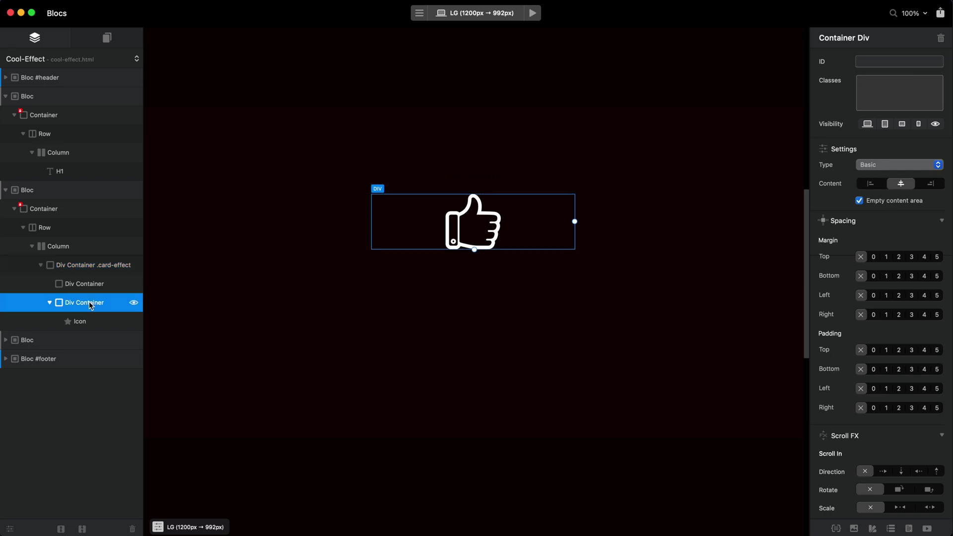
{"action": "left_click", "coordinate": [901, 87]}
{"action": "type", "text": "card-normal"}
{"action": "key", "text": "Return"}
{"action": "left_click", "coordinate": [881, 81]}
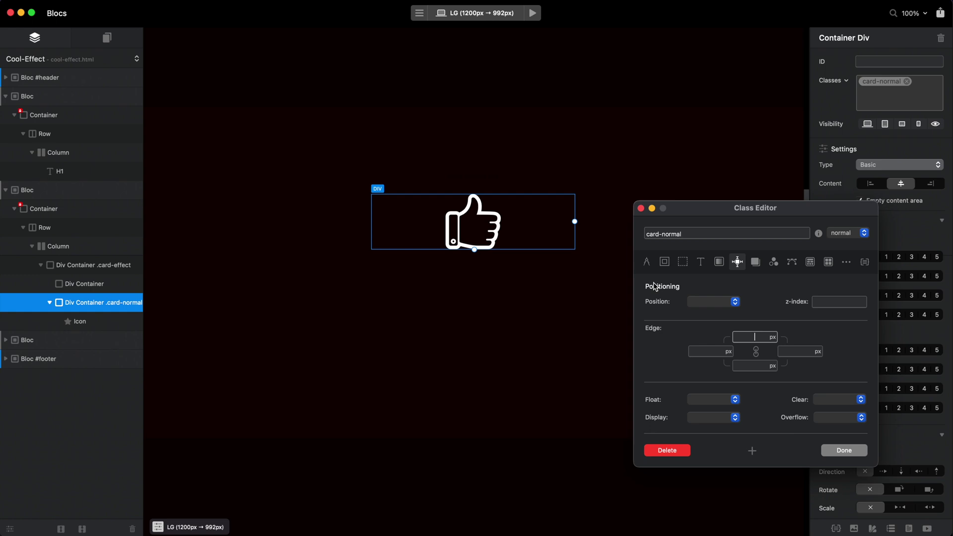
- Set card-normal's height and width to 100%
{"action": "left_click", "coordinate": [648, 262]}
{"action": "left_click", "coordinate": [862, 303]}
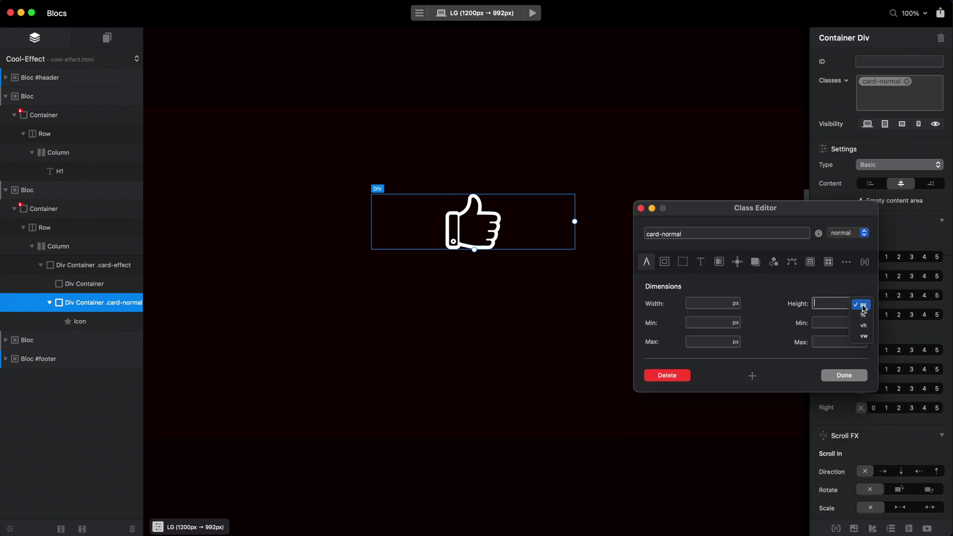
{"action": "left_click", "coordinate": [862, 314]}
{"action": "left_click", "coordinate": [837, 304]}
{"action": "type", "text": "100"}
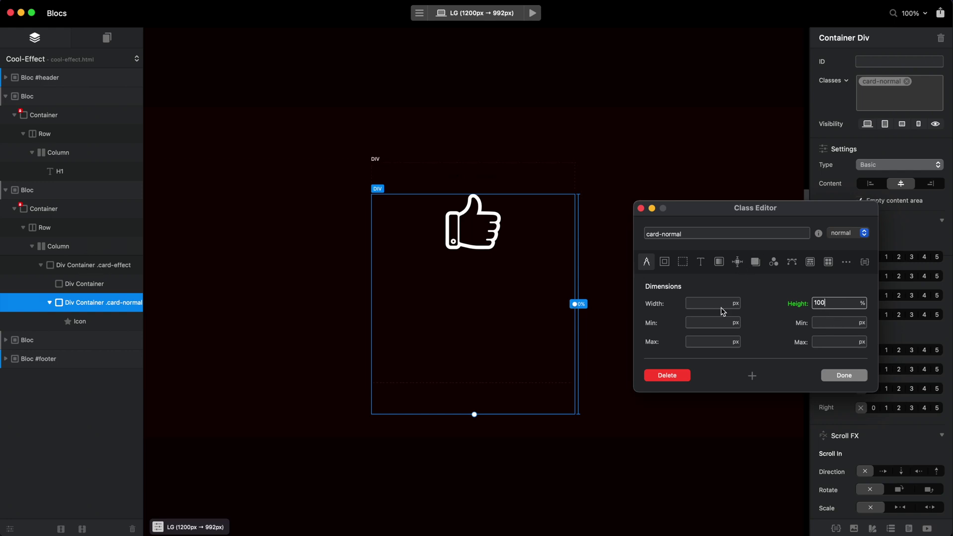
{"action": "left_click", "coordinate": [738, 303]}
{"action": "left_click", "coordinate": [735, 315]}
{"action": "left_click", "coordinate": [712, 303]}
{"action": "type", "text": "100"}
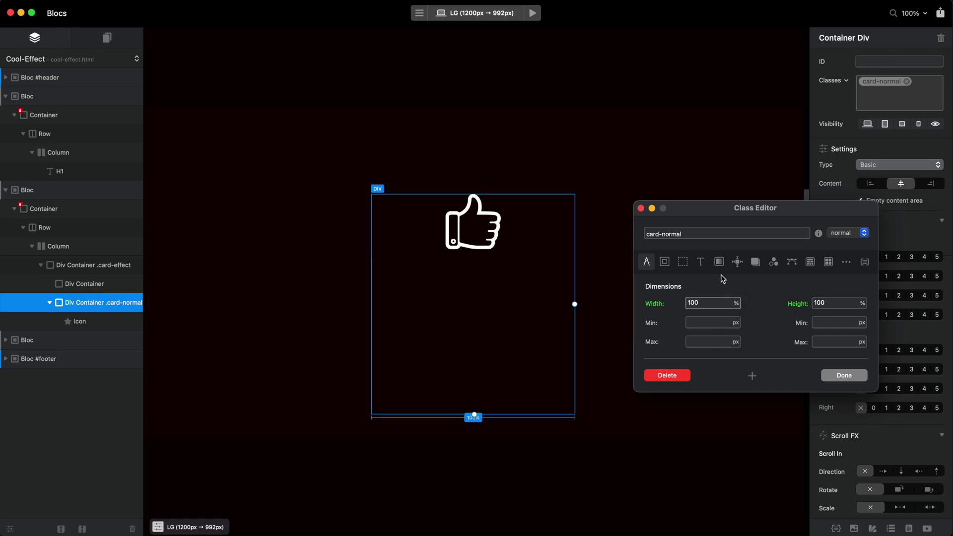
- Make card-normal a flex column with content centred horizontally and vertically
{"action": "left_click", "coordinate": [737, 262]}
{"action": "left_click", "coordinate": [717, 416]}
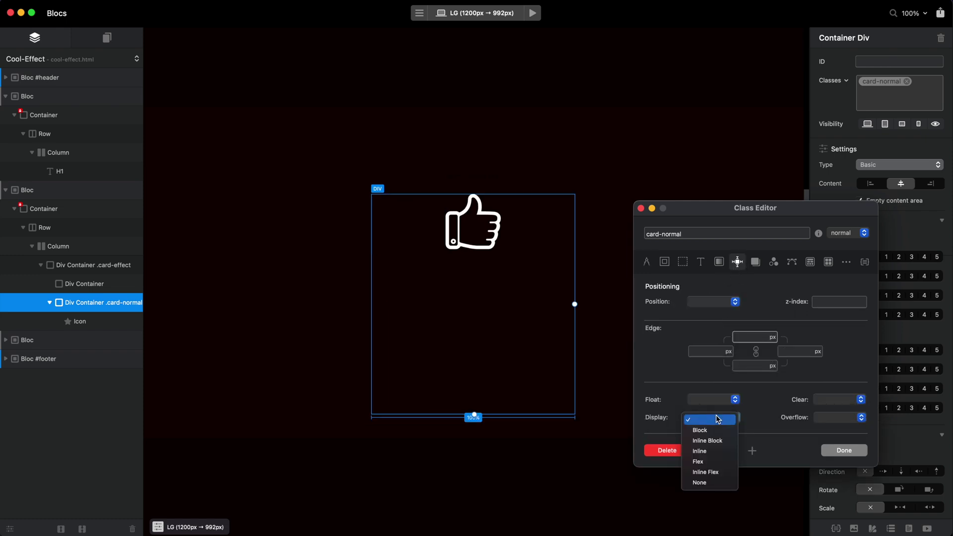
{"action": "left_click", "coordinate": [713, 467]}
{"action": "left_click", "coordinate": [810, 261]}
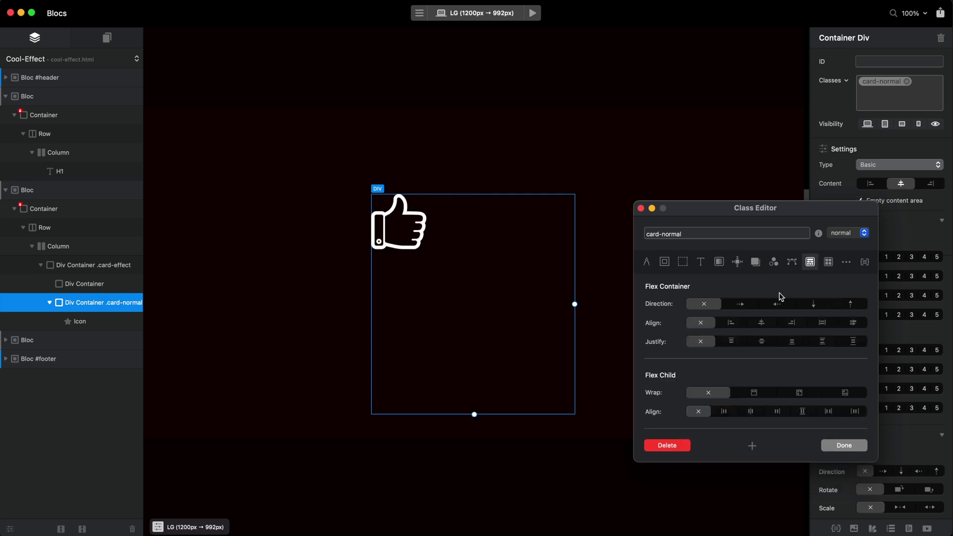
{"action": "left_click", "coordinate": [740, 303]}
{"action": "left_click", "coordinate": [813, 304]}
{"action": "left_click", "coordinate": [763, 323]}
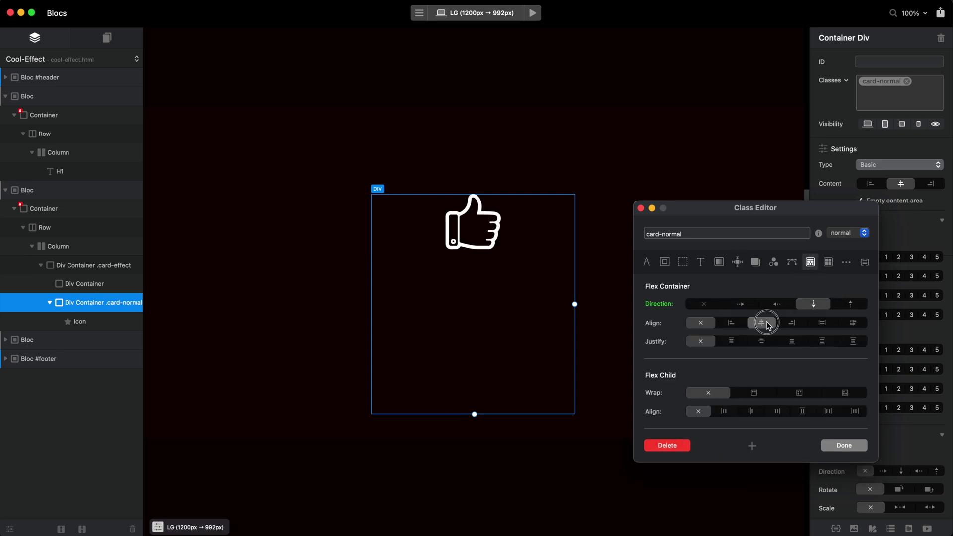
{"action": "left_click", "coordinate": [763, 341]}
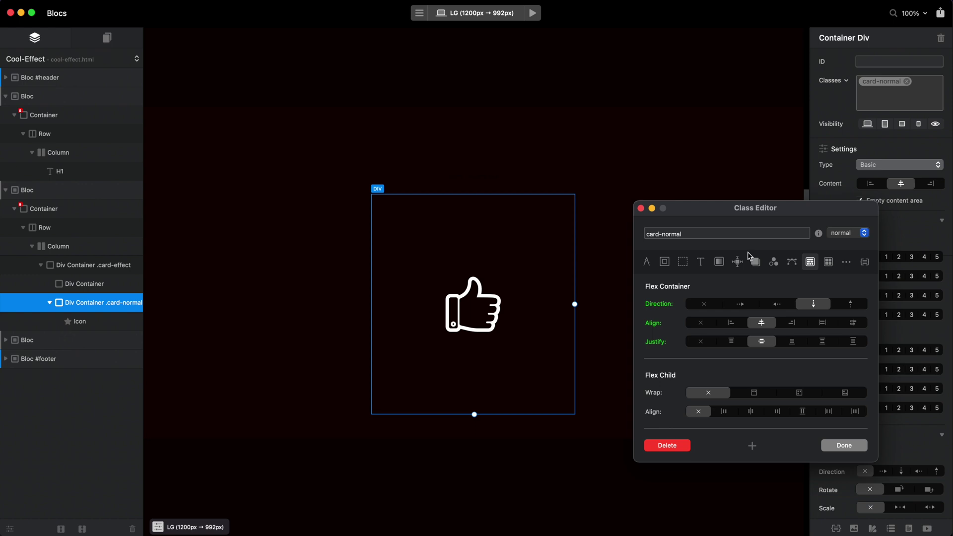
- Give card-normal a 1px solid border
{"action": "left_click", "coordinate": [671, 264]}
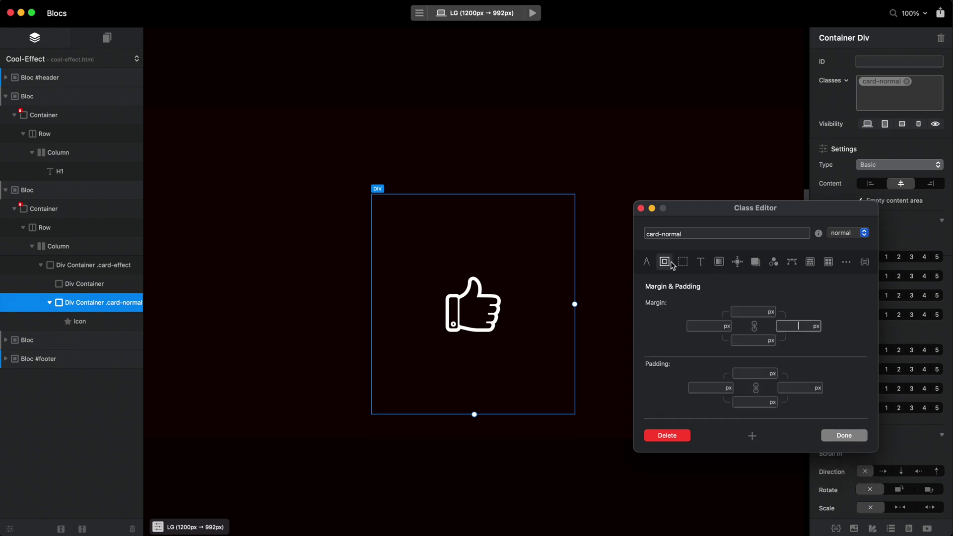
{"action": "left_click", "coordinate": [719, 144]}
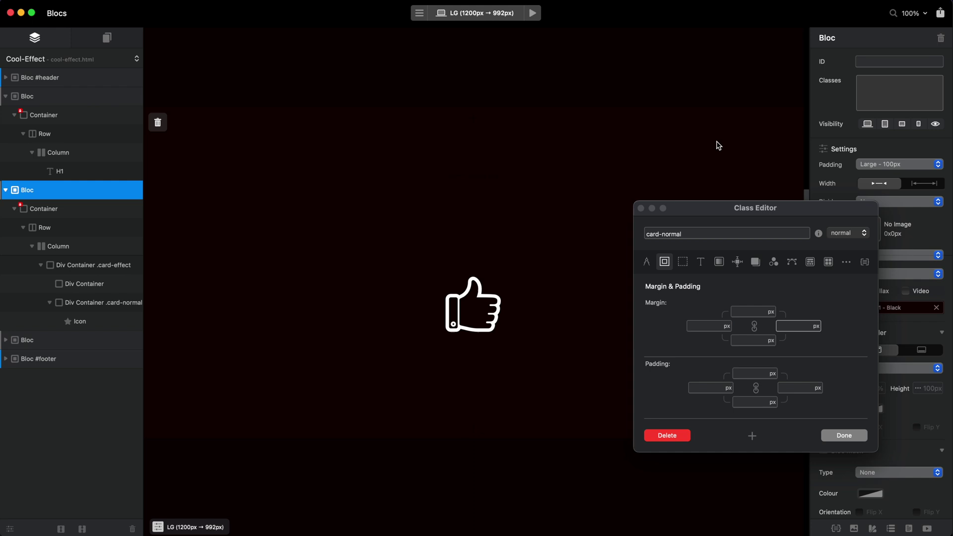
{"action": "left_click_drag", "start_coordinate": [774, 208], "coordinate": [760, 169]}
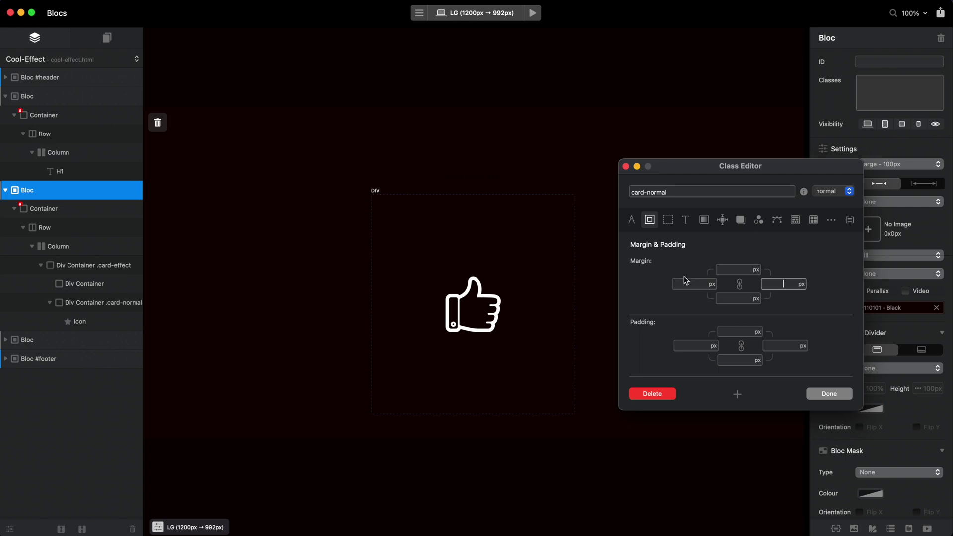
{"action": "left_click", "coordinate": [668, 220]}
{"action": "type", "text": "1"}
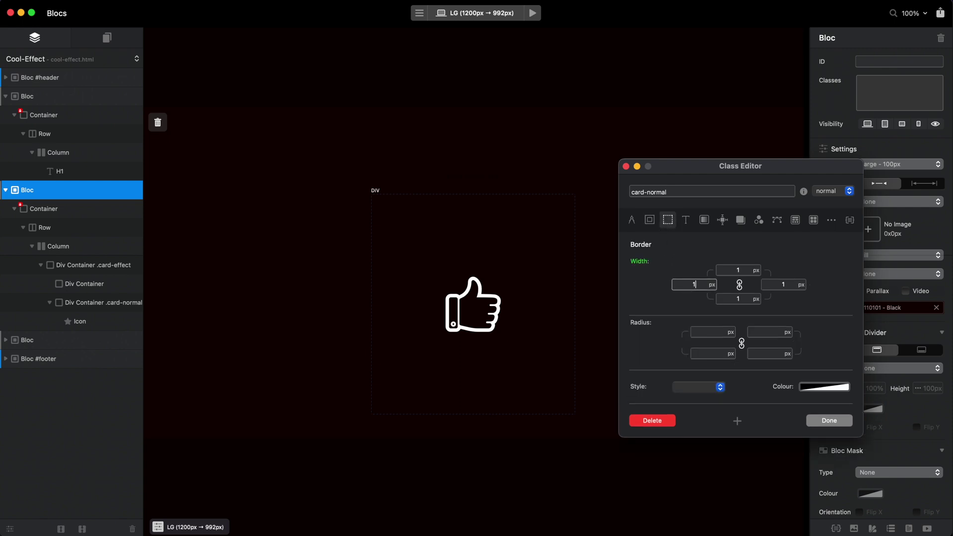
{"action": "left_click", "coordinate": [720, 387]}
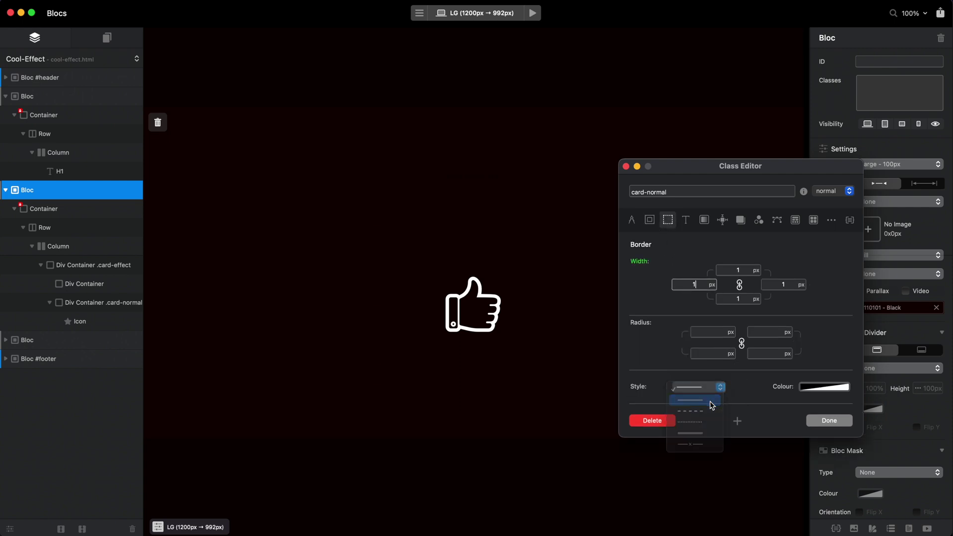
{"action": "left_click", "coordinate": [712, 402]}
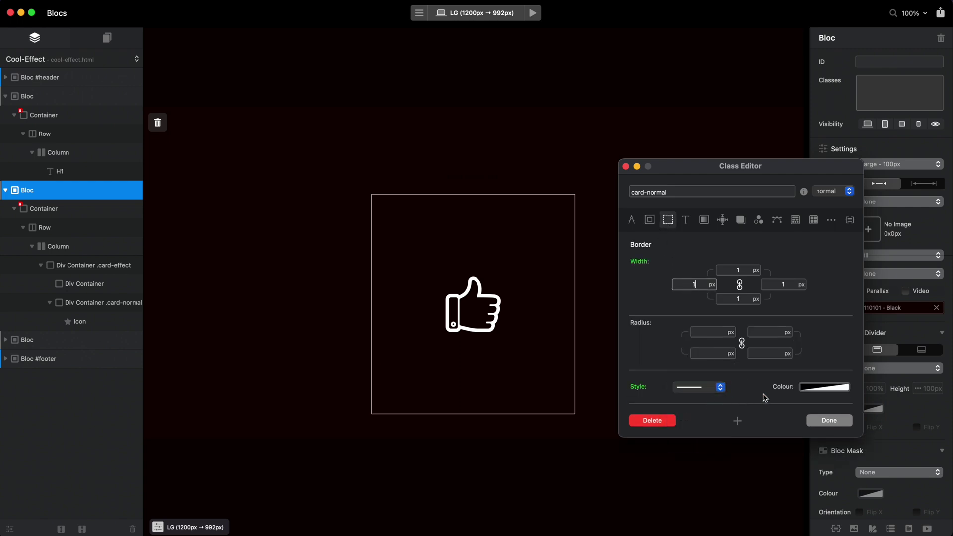
- Set the border colour to Lead from the Crayons palette and the corner radius to 28px
{"action": "left_click", "coordinate": [819, 387]}
{"action": "left_click", "coordinate": [798, 229]}
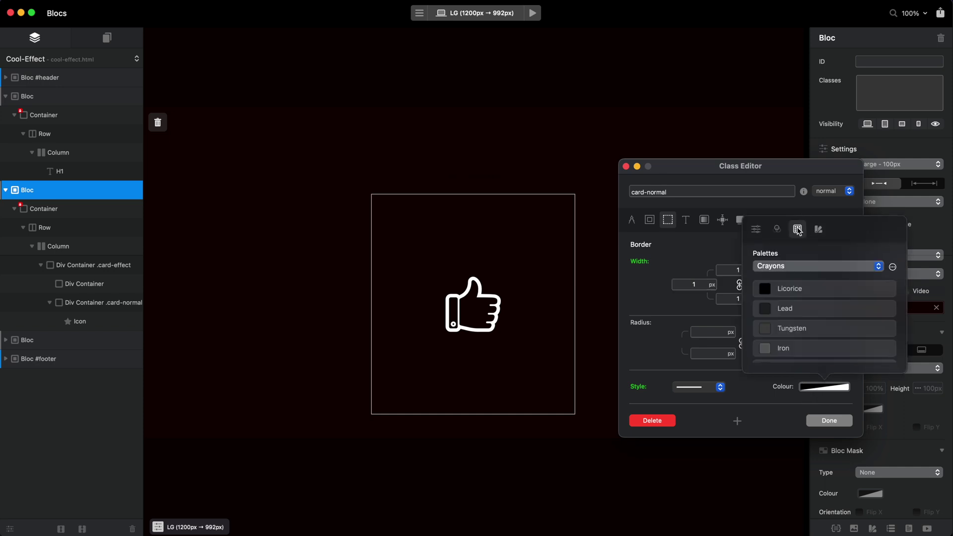
{"action": "scroll", "coordinate": [786, 325], "scroll_direction": "down", "scroll_amount": 3}
{"action": "left_click", "coordinate": [785, 315]}
{"action": "left_click", "coordinate": [800, 337]}
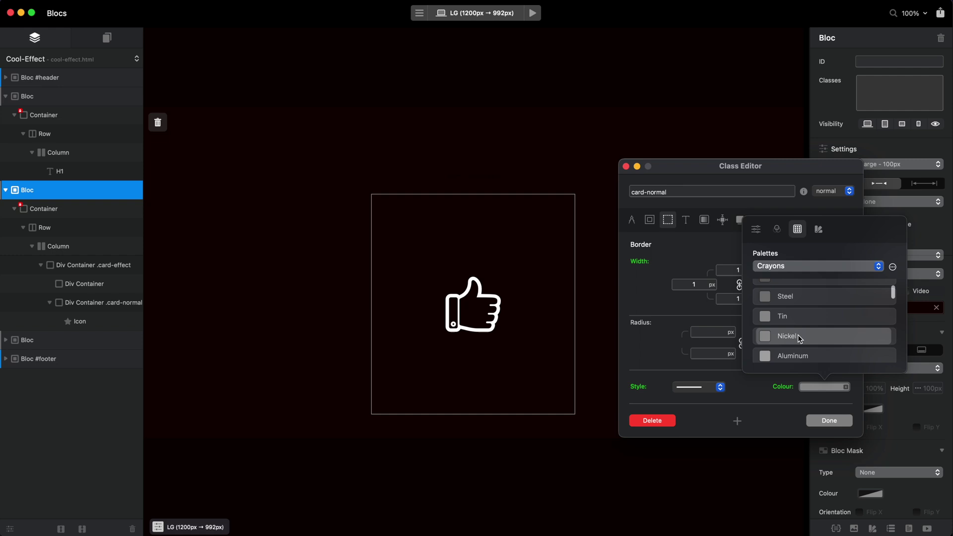
{"action": "scroll", "coordinate": [800, 338], "scroll_direction": "up", "scroll_amount": 3}
{"action": "left_click", "coordinate": [793, 325]}
{"action": "left_click", "coordinate": [807, 307]}
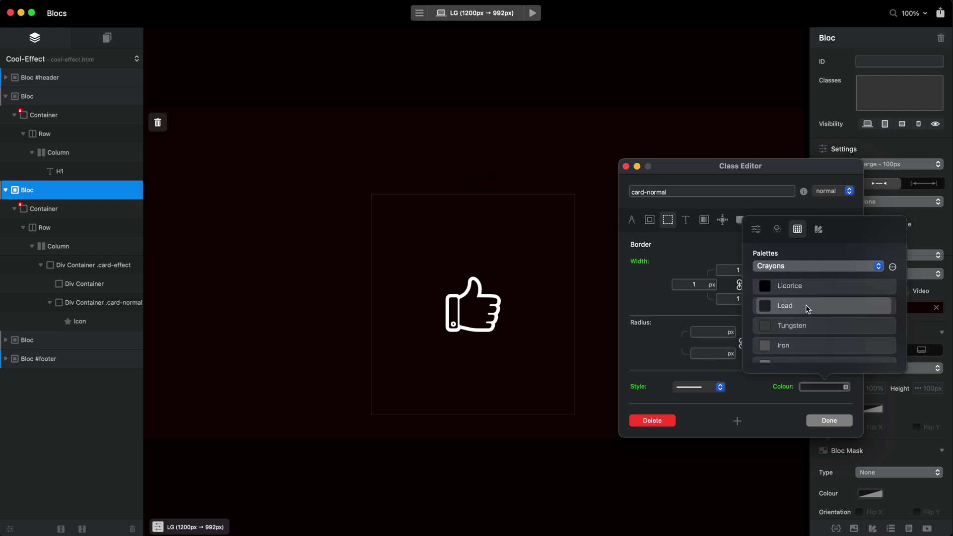
{"action": "left_click", "coordinate": [712, 333]}
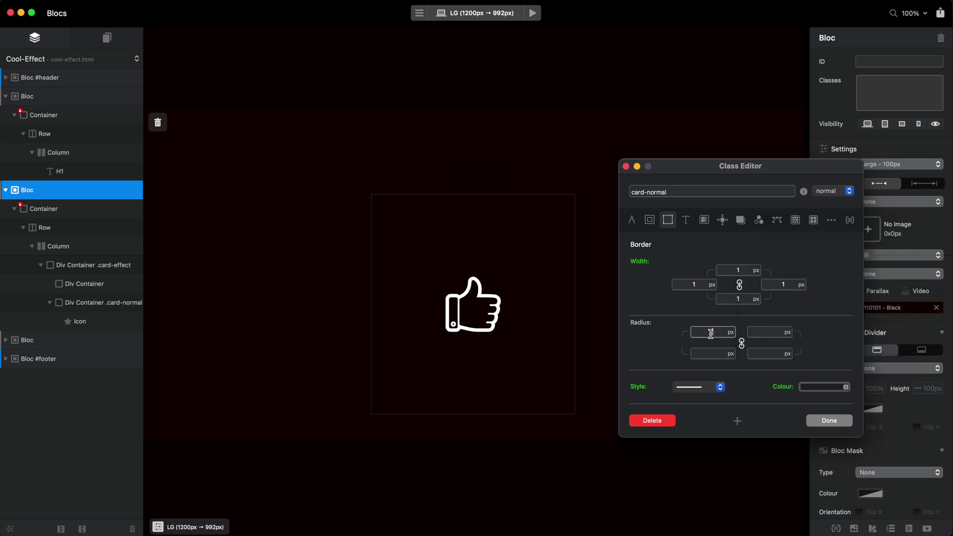
{"action": "type", "text": "28"}
- Switch card-normal's background to a gradient with a 45° angle
{"action": "left_click", "coordinate": [704, 220]}
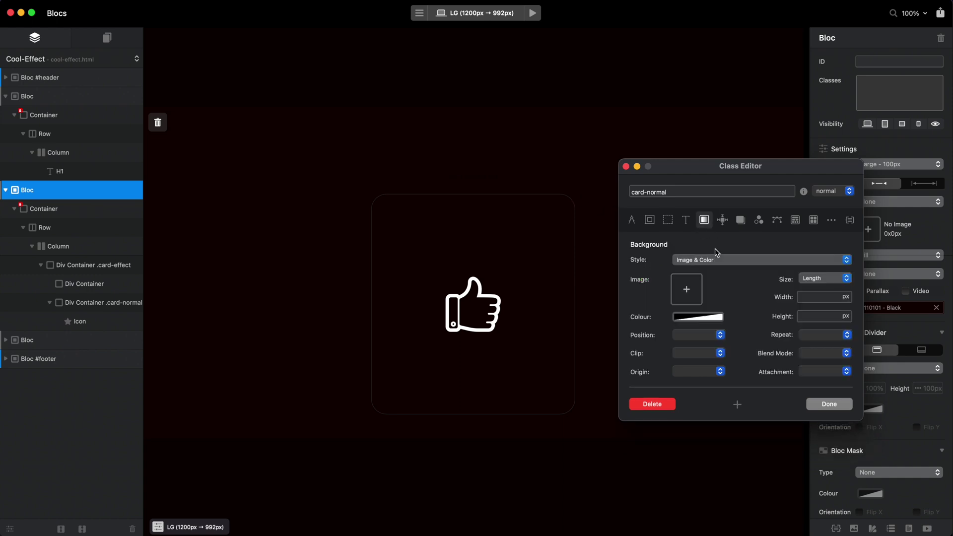
{"action": "left_click", "coordinate": [733, 263]}
{"action": "left_click", "coordinate": [732, 271]}
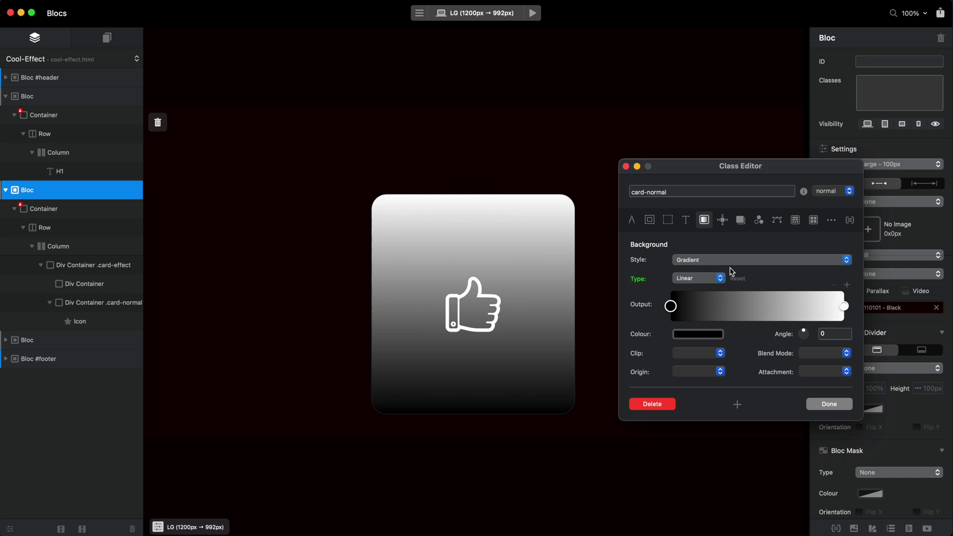
{"action": "double_click", "coordinate": [835, 333]}
{"action": "type", "text": "128"}
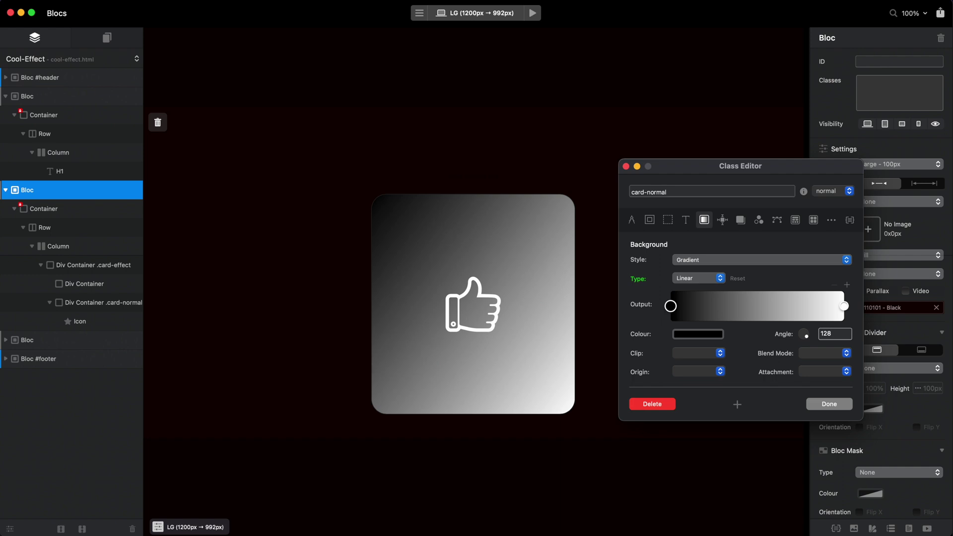
{"action": "key", "text": "BackSpace"}
{"action": "key", "text": "BackSpace"}
{"action": "key", "text": "BackSpace"}
{"action": "type", "text": "0"}
{"action": "key", "text": "BackSpace"}
{"action": "type", "text": "45"}
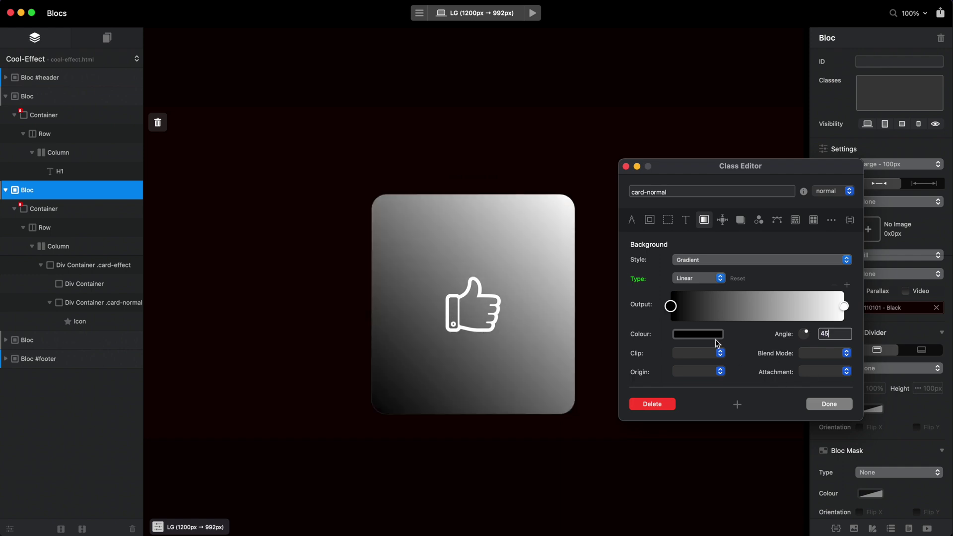
- Set the gradient's starting colour to Snow from the Crayons palette
{"action": "left_click", "coordinate": [691, 334]}
{"action": "scroll", "coordinate": [696, 250], "scroll_direction": "down", "scroll_amount": 2}
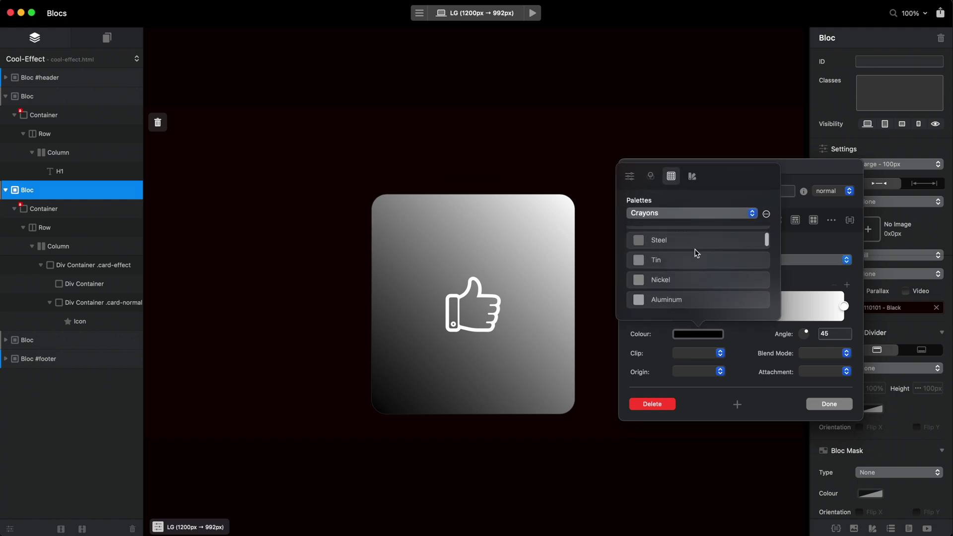
{"action": "scroll", "coordinate": [697, 253], "scroll_direction": "down", "scroll_amount": 4}
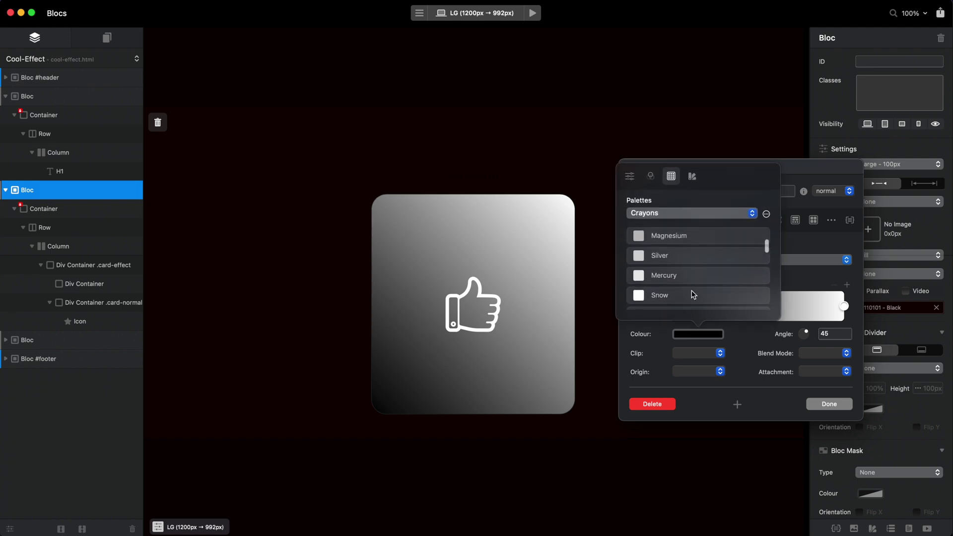
{"action": "left_click", "coordinate": [694, 295]}
{"action": "left_click", "coordinate": [848, 308]}
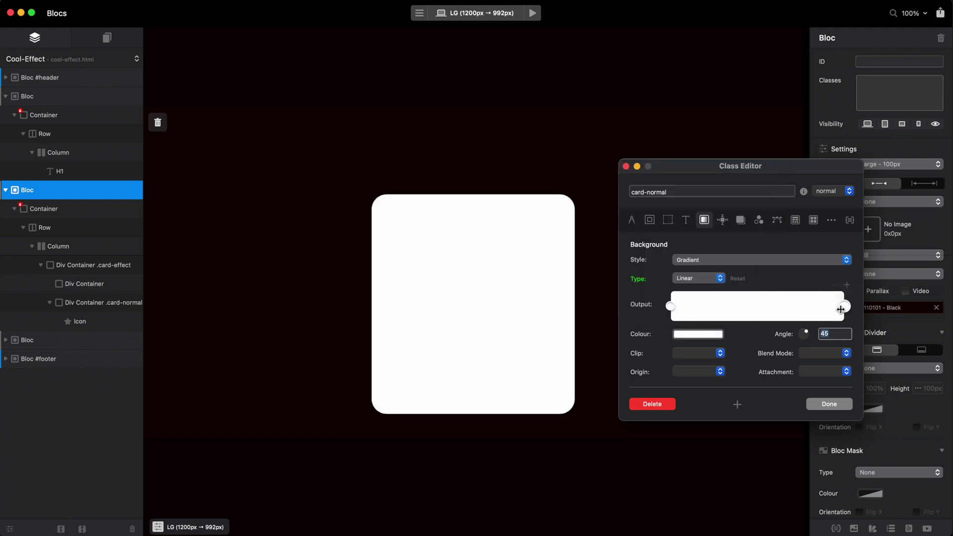
- Drag both gradient stops' RGBA alpha down to nearly transparent white
{"action": "left_click", "coordinate": [745, 335]}
{"action": "left_click", "coordinate": [671, 306]}
{"action": "left_click", "coordinate": [693, 335]}
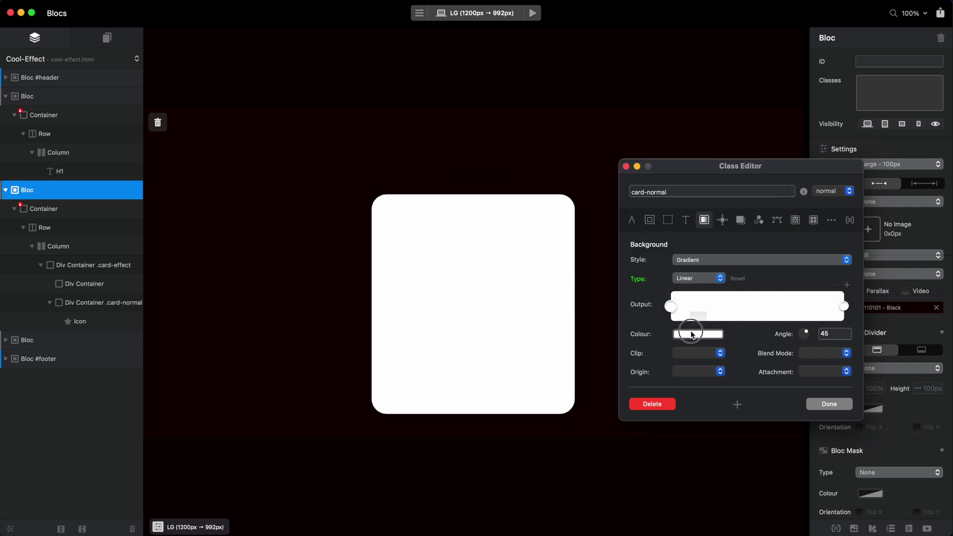
{"action": "left_click", "coordinate": [630, 177]}
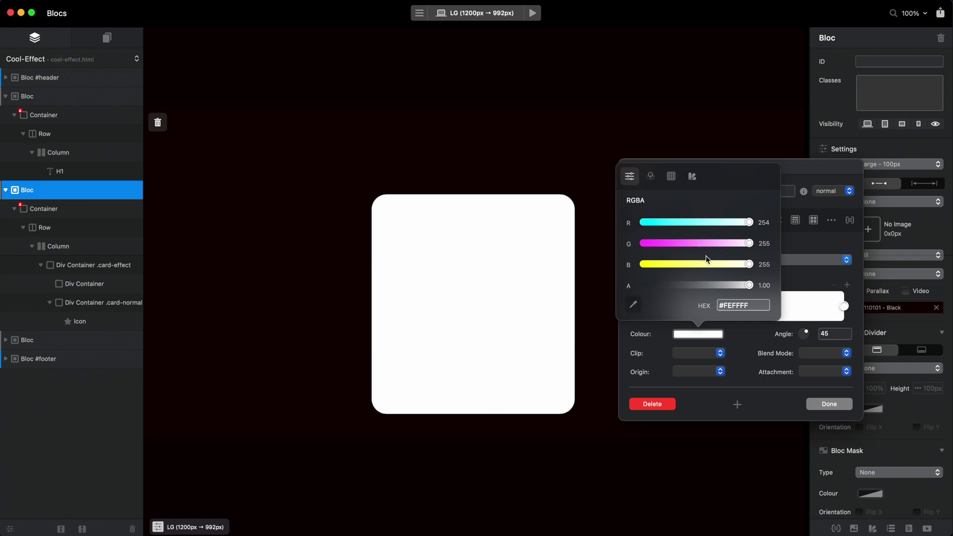
{"action": "left_click_drag", "start_coordinate": [748, 288], "coordinate": [654, 285]}
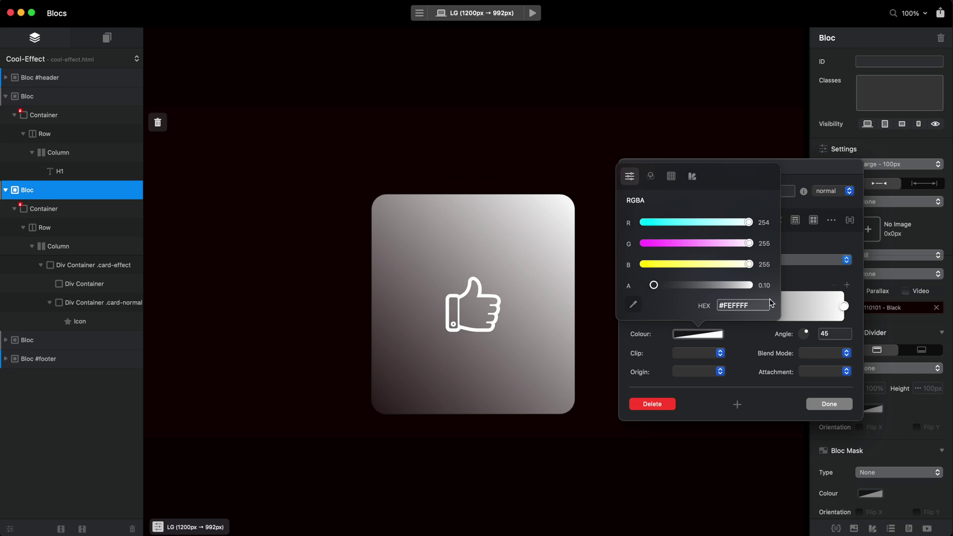
{"action": "left_click", "coordinate": [843, 306]}
{"action": "left_click", "coordinate": [698, 333]}
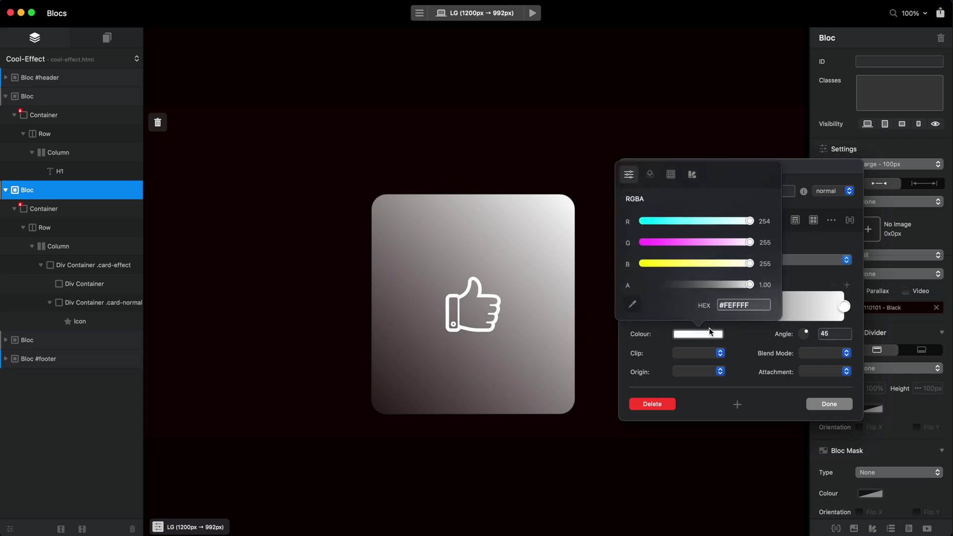
{"action": "left_click_drag", "start_coordinate": [726, 291], "coordinate": [645, 286]}
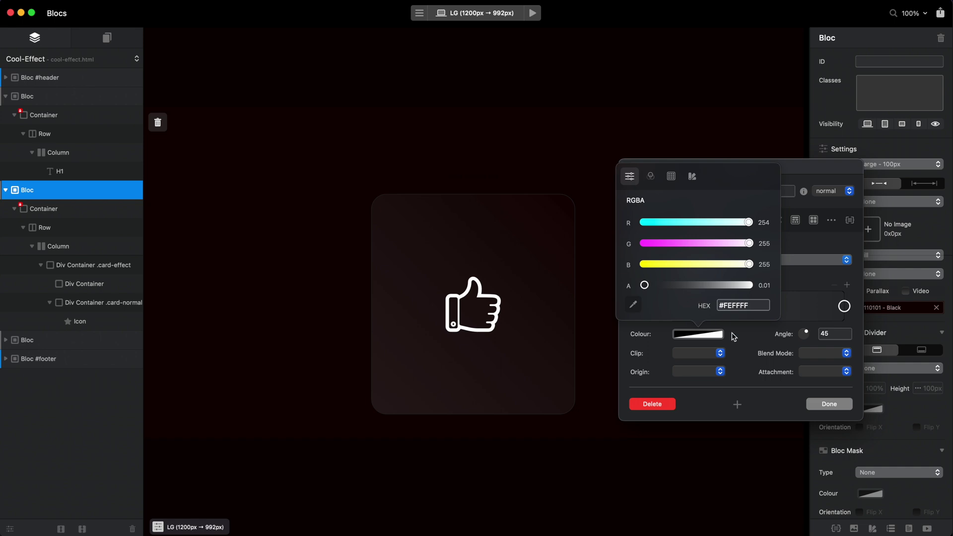
- Readjust the left gradient stop's opacity to 0.08
{"action": "left_click", "coordinate": [845, 305]}
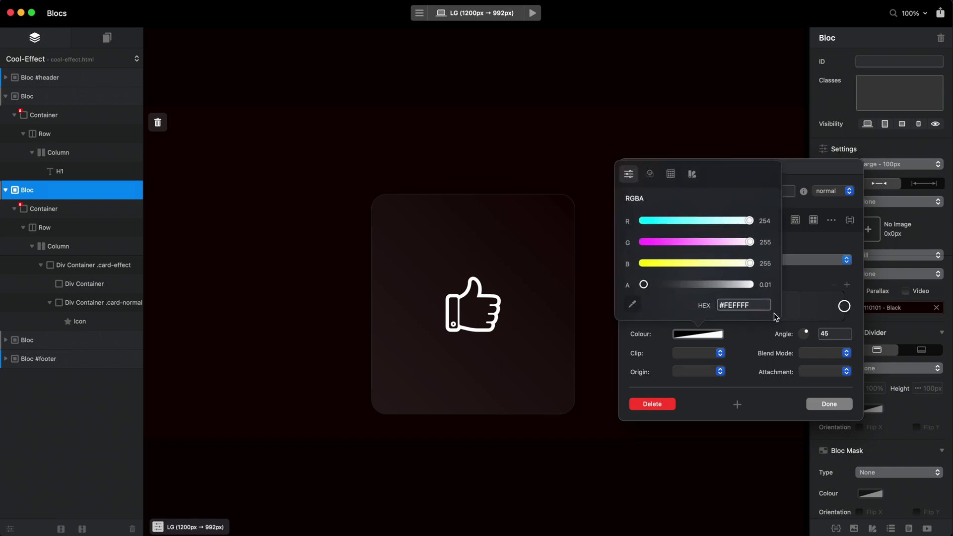
{"action": "left_click", "coordinate": [711, 337]}
{"action": "left_click", "coordinate": [671, 306]}
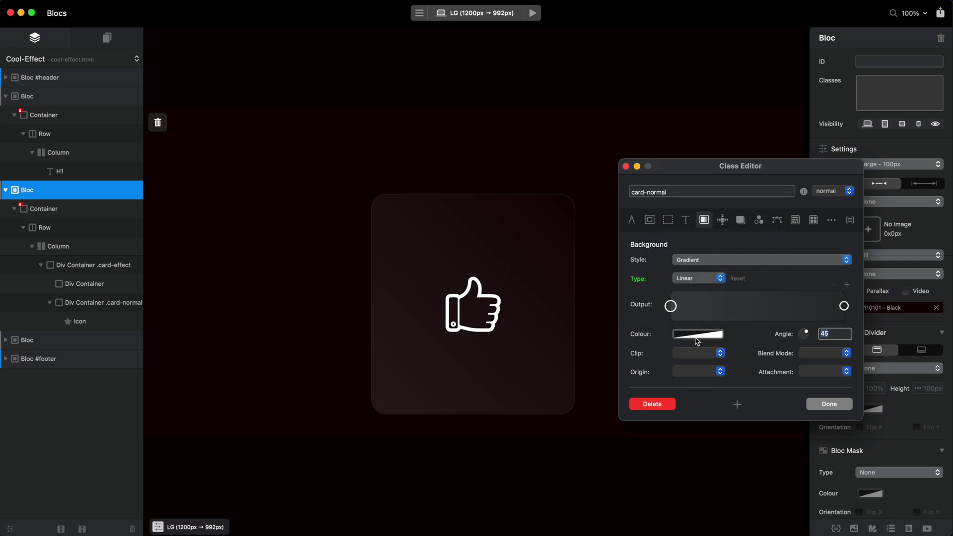
{"action": "left_click", "coordinate": [697, 335]}
{"action": "left_click_drag", "start_coordinate": [656, 290], "coordinate": [653, 291]}
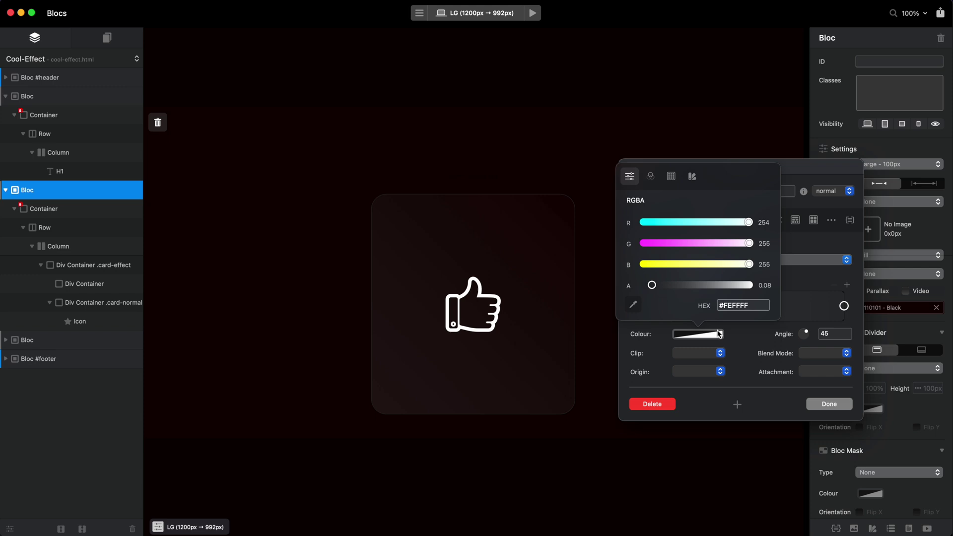
{"action": "left_click", "coordinate": [740, 333]}
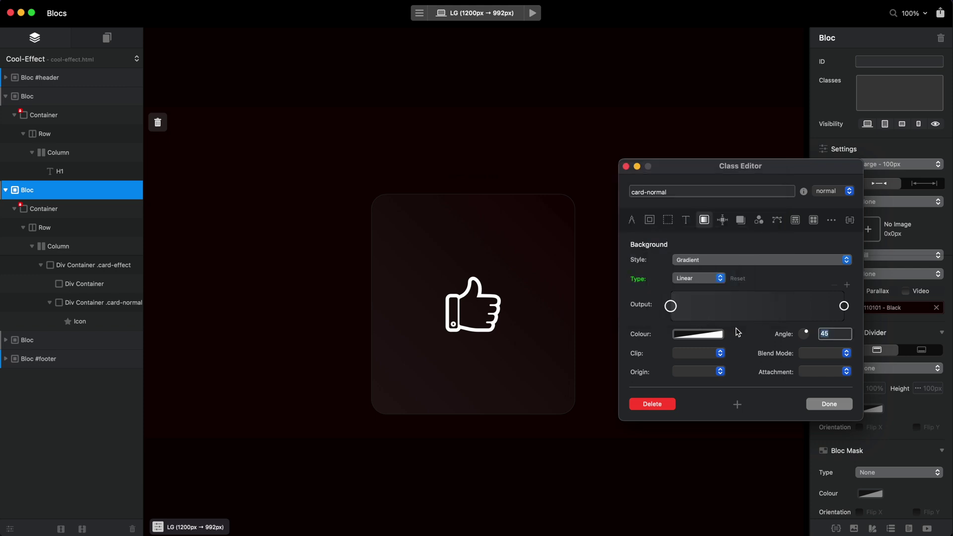
- Set card-normal's position to Absolute with an empty top offset and close the Class Editor
{"action": "left_click", "coordinate": [724, 221]}
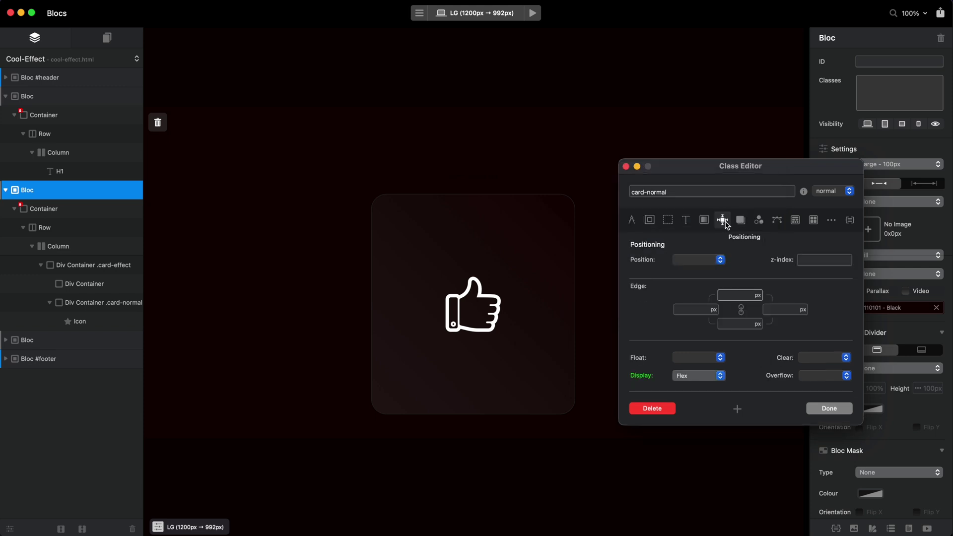
{"action": "left_click", "coordinate": [719, 260]}
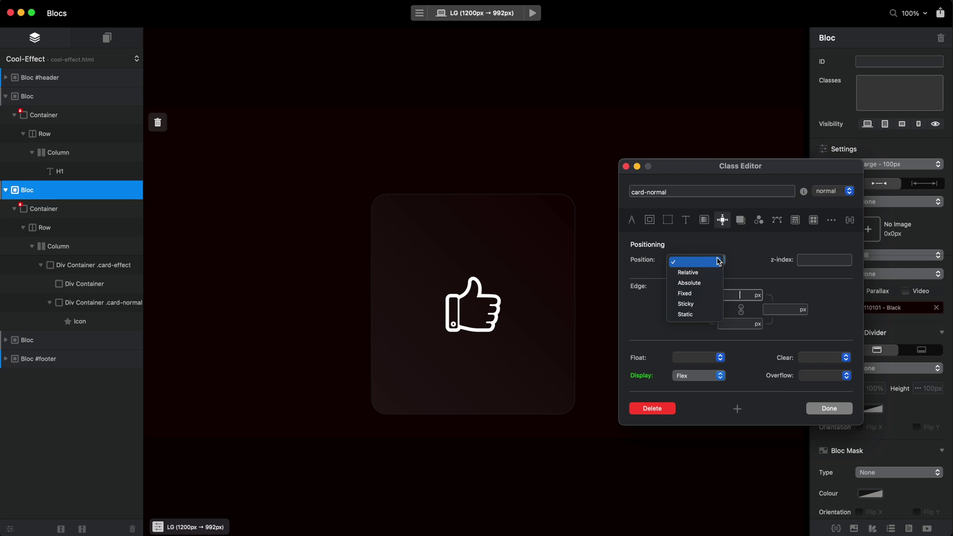
{"action": "left_click", "coordinate": [715, 284]}
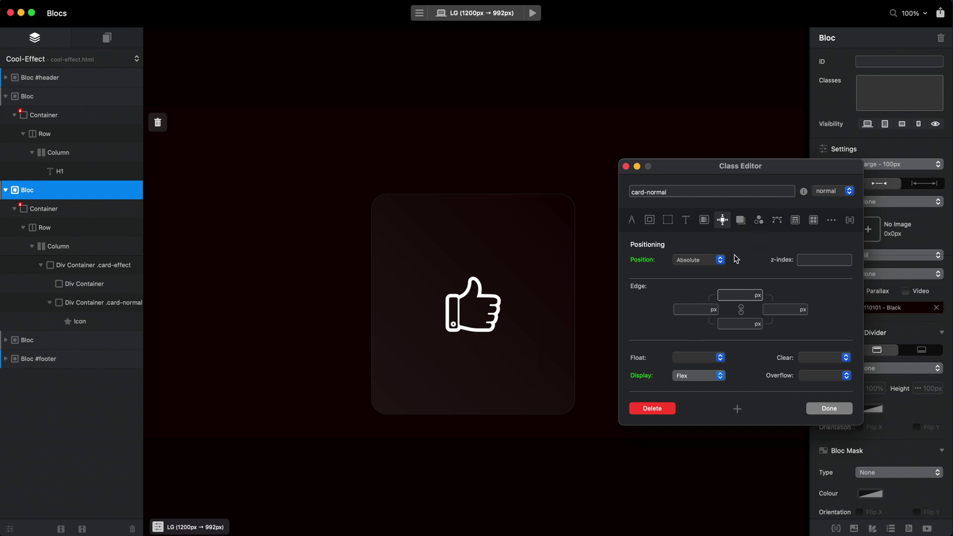
{"action": "left_click", "coordinate": [742, 295]}
{"action": "type", "text": "00"}
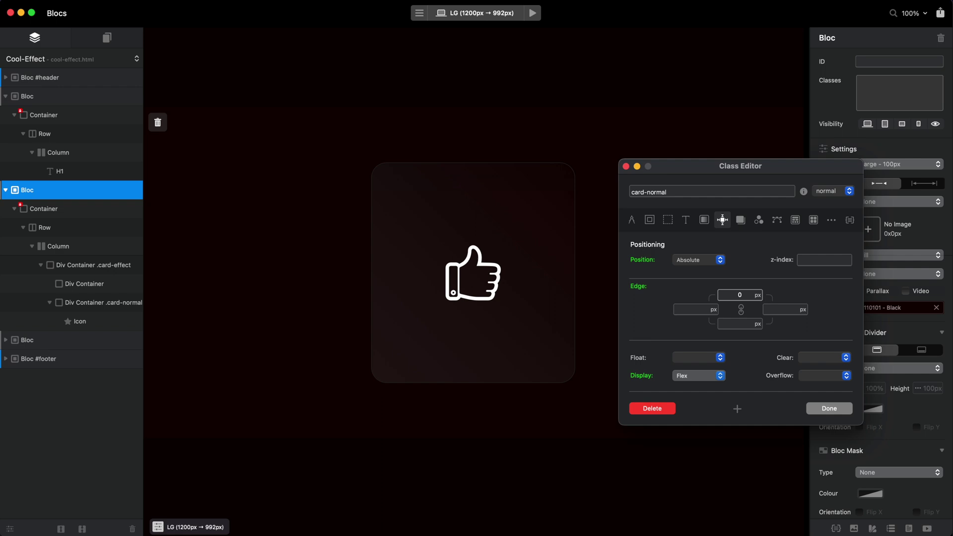
{"action": "key", "text": "BackSpace"}
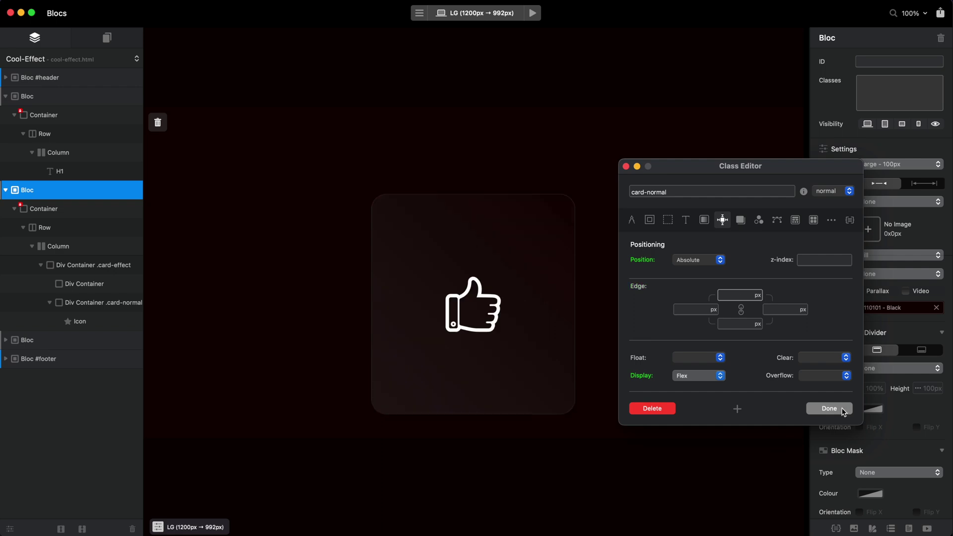
{"action": "left_click", "coordinate": [844, 410]}
- Duplicate the card-normal class in the Class Manager
{"action": "left_click", "coordinate": [521, 209]}
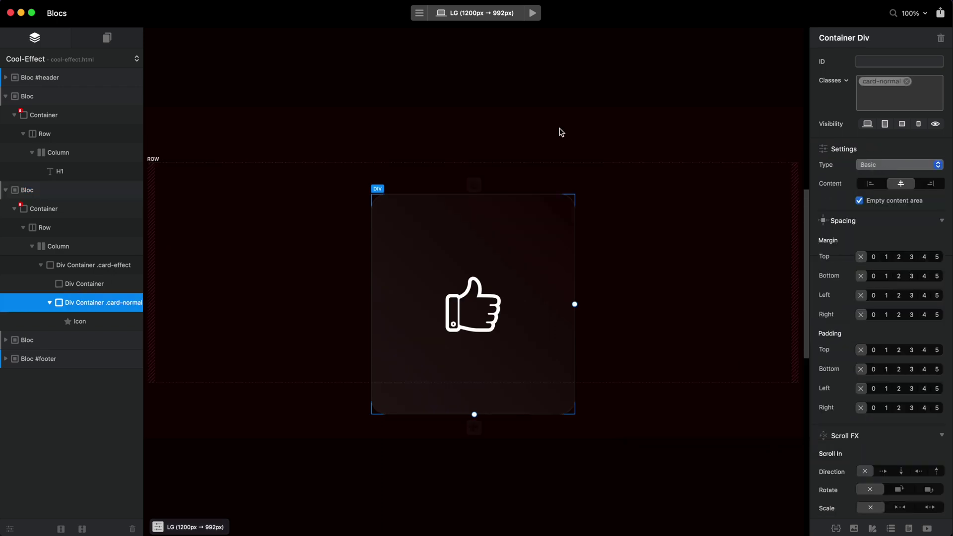
{"action": "left_click", "coordinate": [836, 529]}
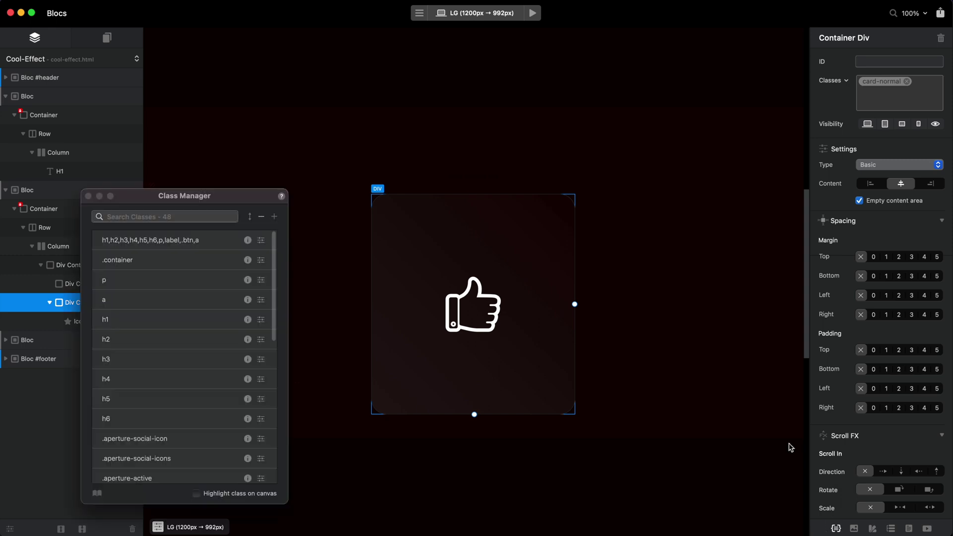
{"action": "left_click_drag", "start_coordinate": [221, 201], "coordinate": [747, 136]}
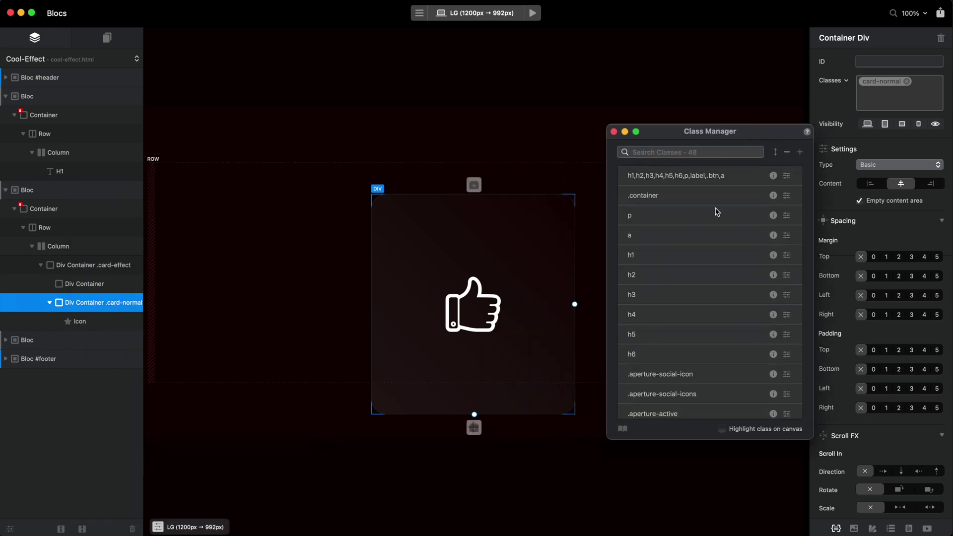
{"action": "scroll", "coordinate": [753, 330], "scroll_direction": "down", "scroll_amount": 15}
{"action": "right_click", "coordinate": [678, 410]}
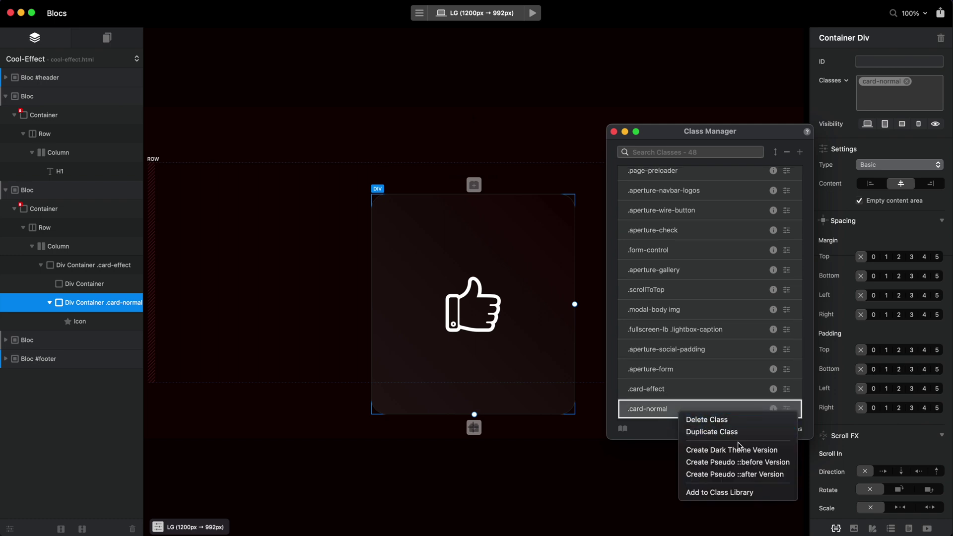
{"action": "left_click", "coordinate": [725, 432]}
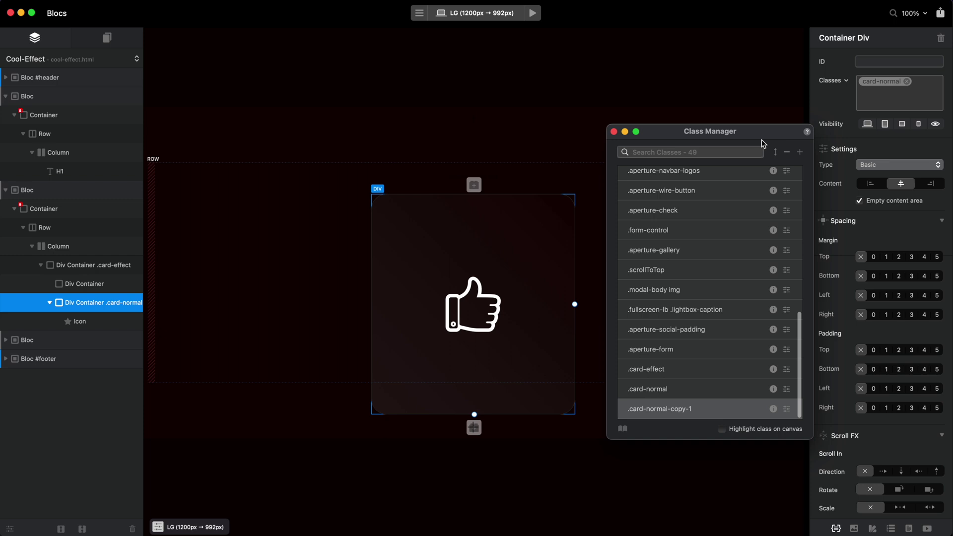
- Rename the copy card-normal-copy-1 to card-color
{"action": "left_click", "coordinate": [699, 420]}
{"action": "double_click", "coordinate": [699, 420]}
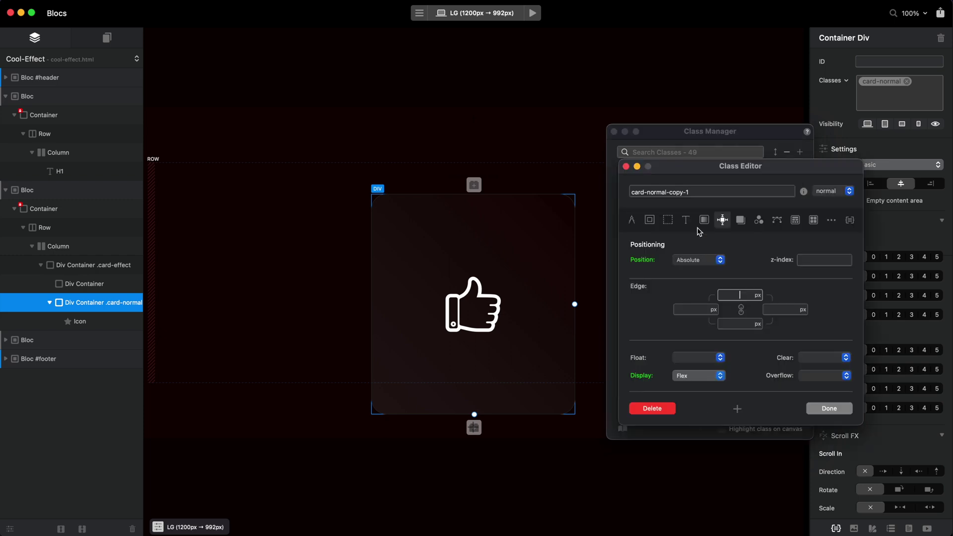
{"action": "triple_click", "coordinate": [654, 193]}
{"action": "type", "text": "card-co"}
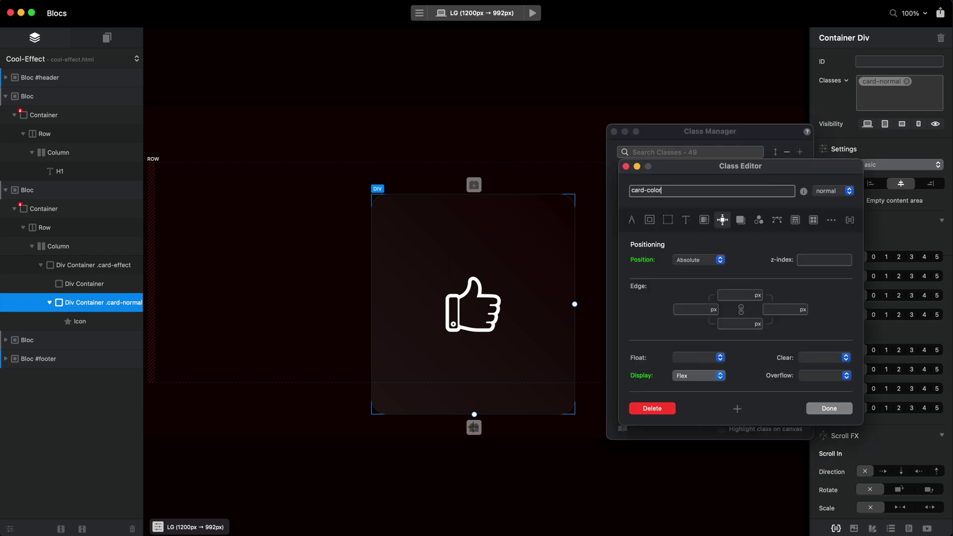
{"action": "type", "text": "lor"}
{"action": "key", "text": "Return"}
{"action": "left_click", "coordinate": [826, 408]}
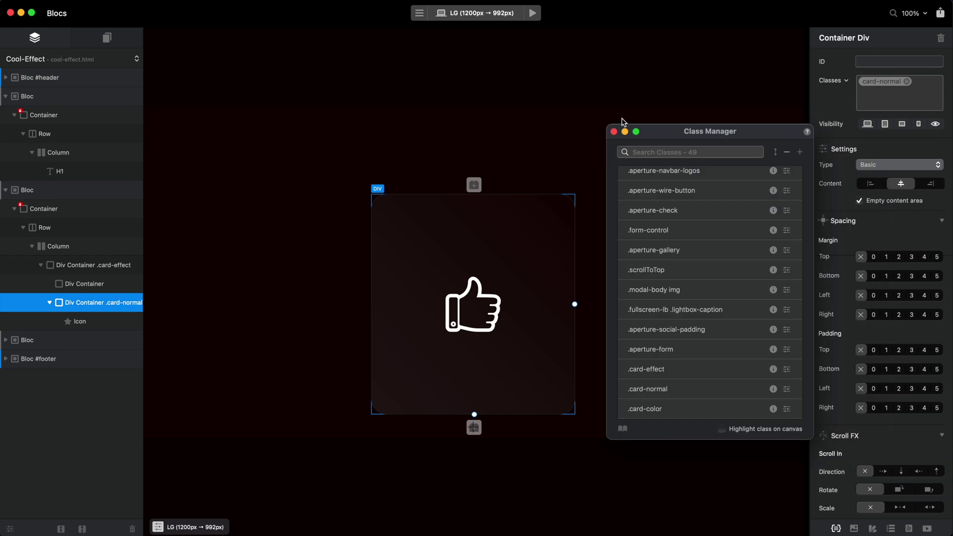
- Apply the card-color class to the empty div above card-normal, searching 'colo'
{"action": "left_click", "coordinate": [614, 132]}
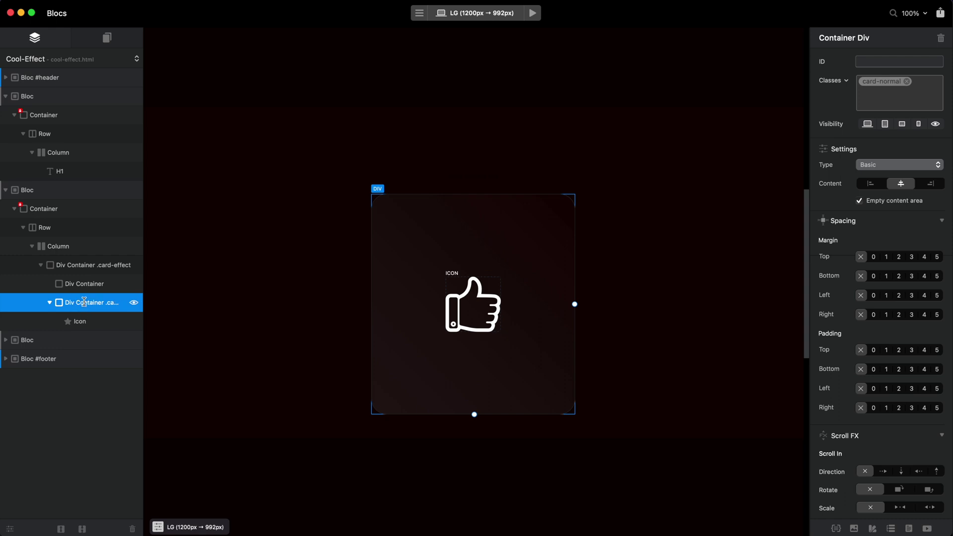
{"action": "left_click", "coordinate": [86, 321]}
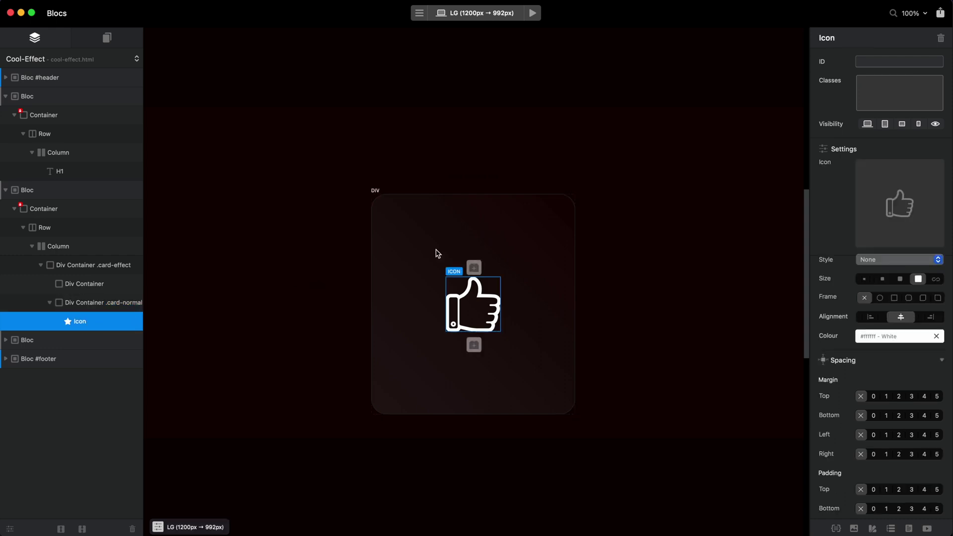
{"action": "left_click", "coordinate": [82, 303]}
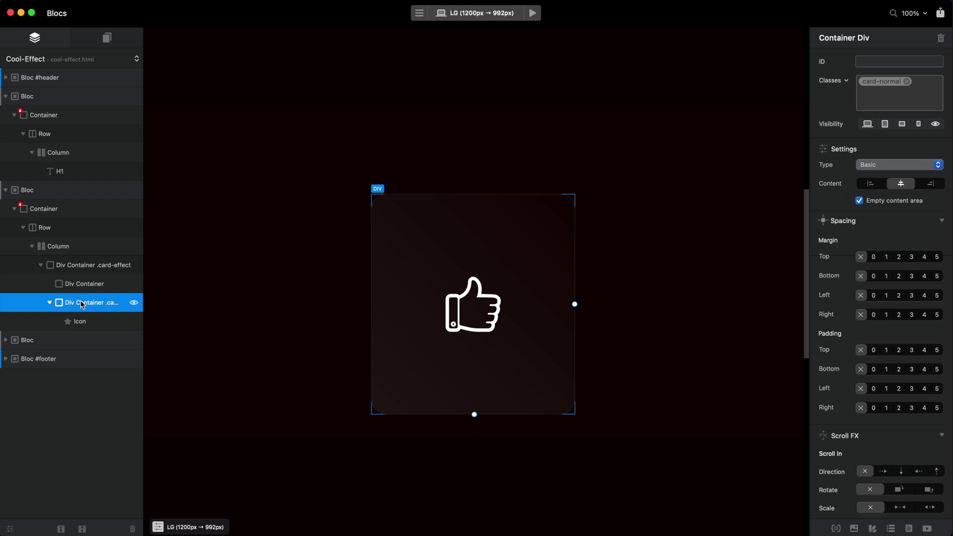
{"action": "left_click", "coordinate": [85, 286]}
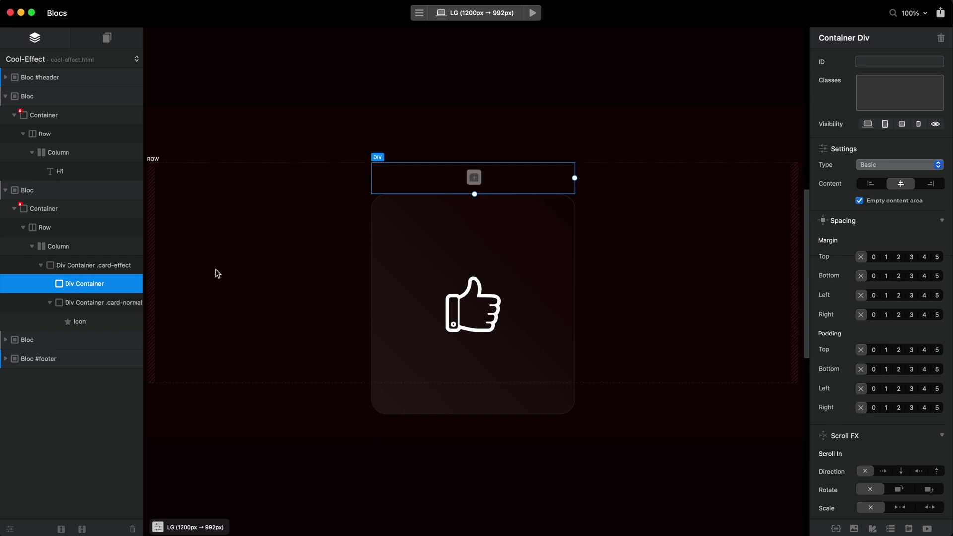
{"action": "left_click", "coordinate": [926, 92]}
{"action": "type", "text": "colo"}
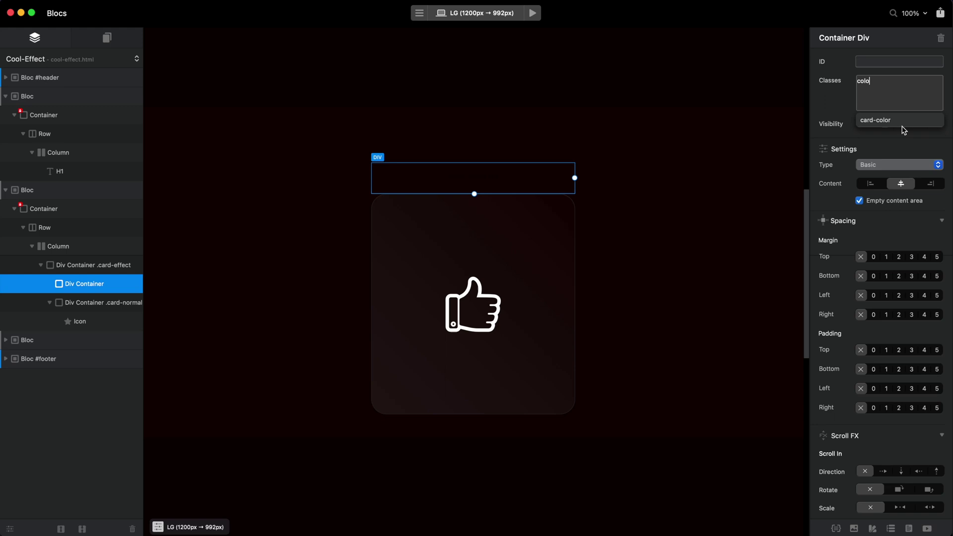
{"action": "left_click", "coordinate": [897, 122]}
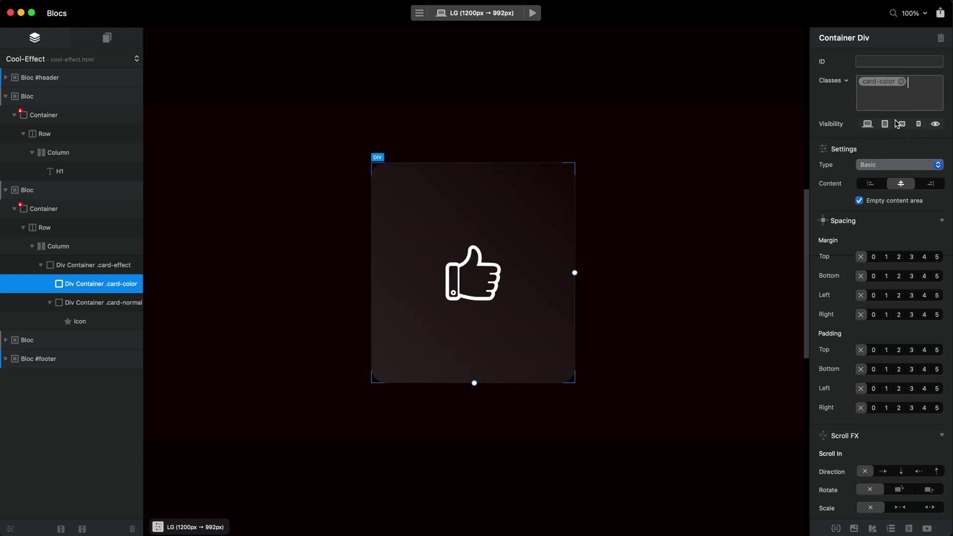
- Set card-color's border colour to Silver from the Crayons palette, showing its gradient background settings
{"action": "left_click", "coordinate": [878, 83]}
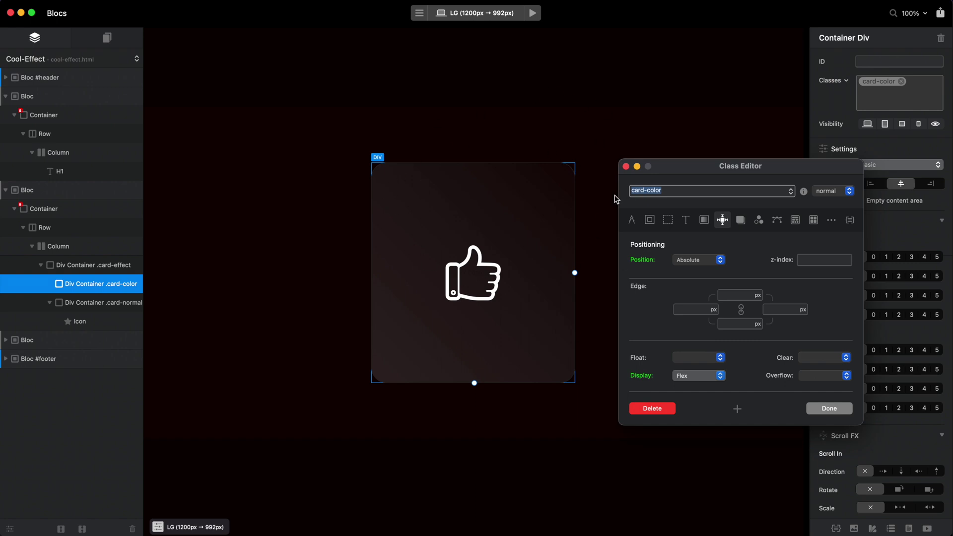
{"action": "left_click", "coordinate": [633, 221]}
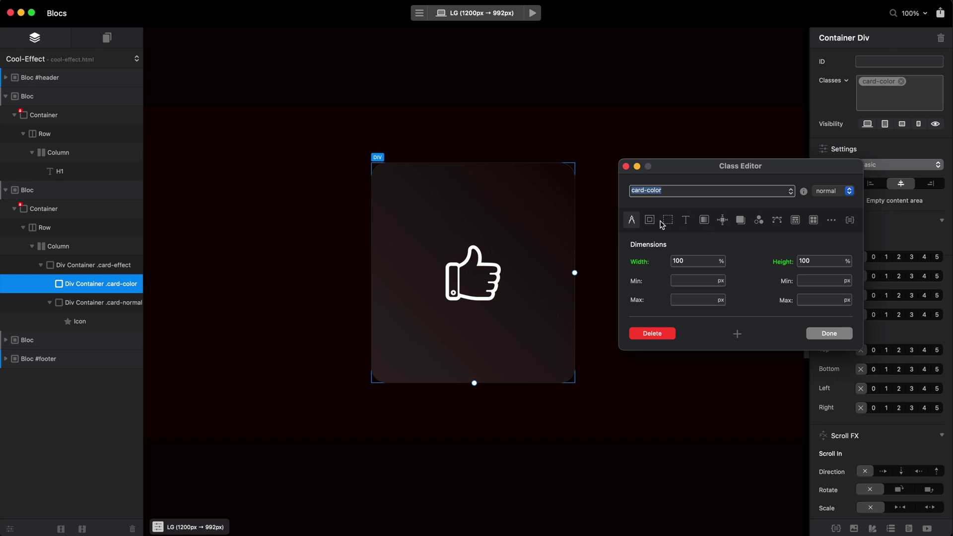
{"action": "left_click", "coordinate": [650, 220]}
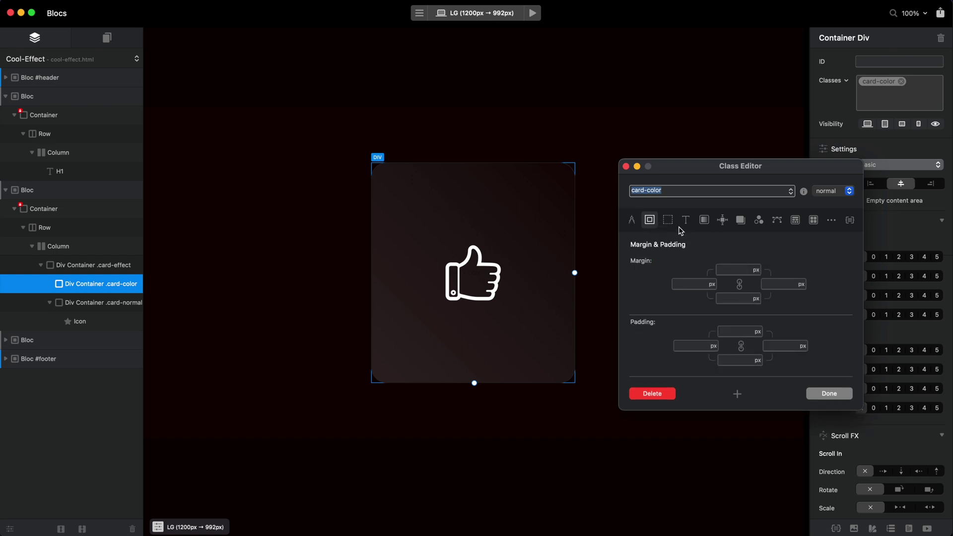
{"action": "left_click", "coordinate": [675, 227]}
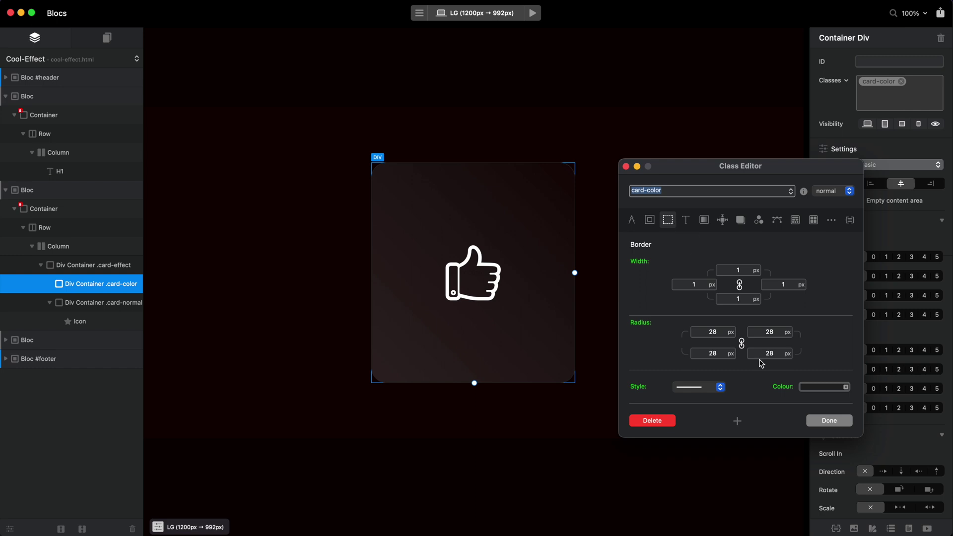
{"action": "left_click", "coordinate": [822, 388]}
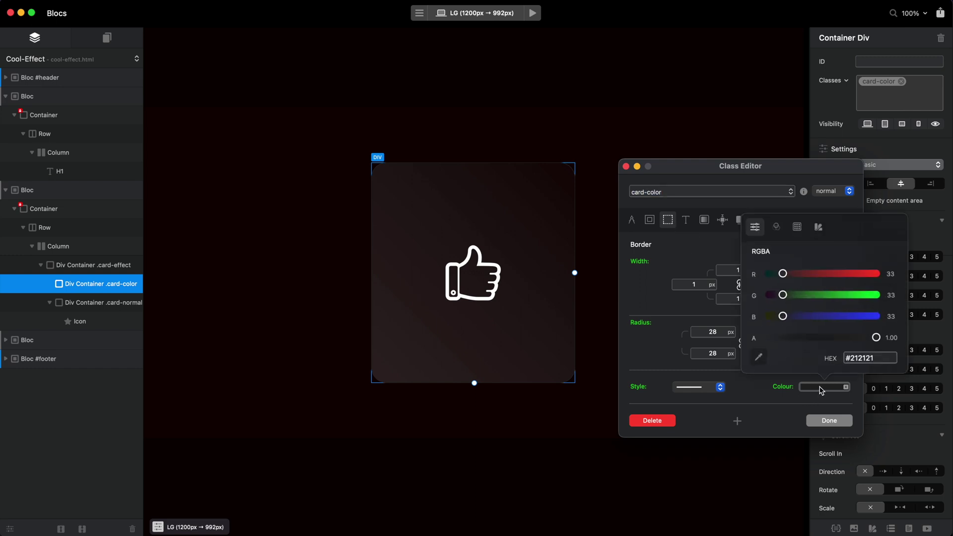
{"action": "left_click", "coordinate": [799, 230]}
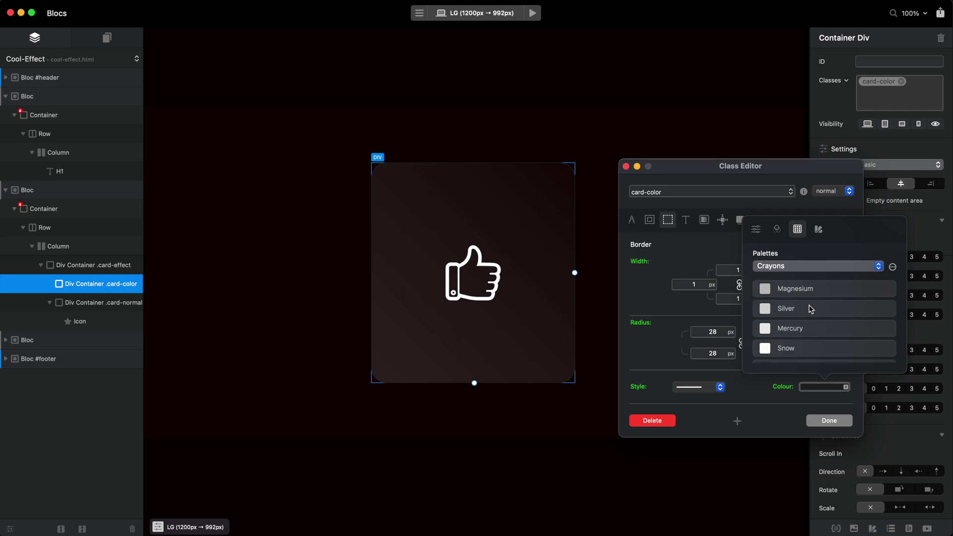
{"action": "left_click", "coordinate": [808, 349]}
{"action": "scroll", "coordinate": [806, 344], "scroll_direction": "down", "scroll_amount": 1}
{"action": "scroll", "coordinate": [806, 345], "scroll_direction": "up", "scroll_amount": 2}
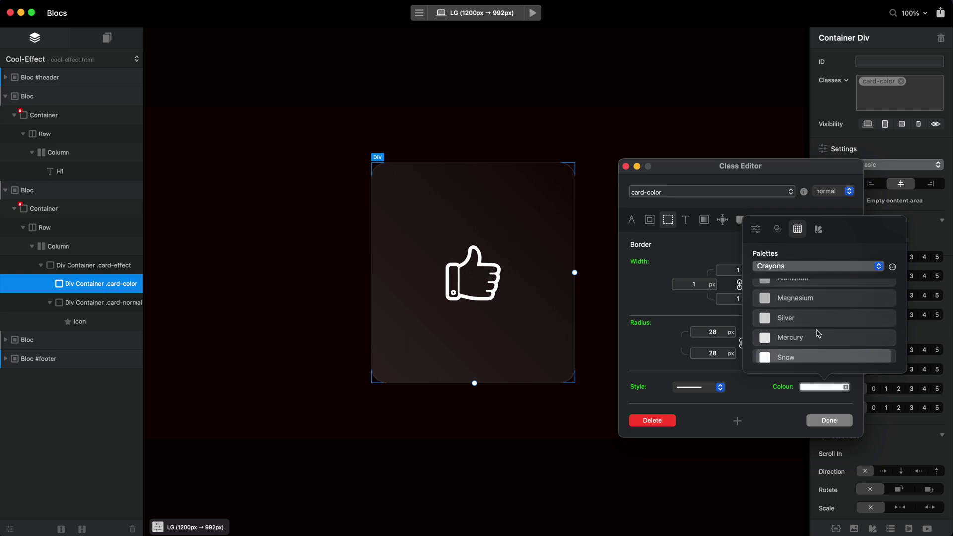
{"action": "left_click", "coordinate": [821, 319]}
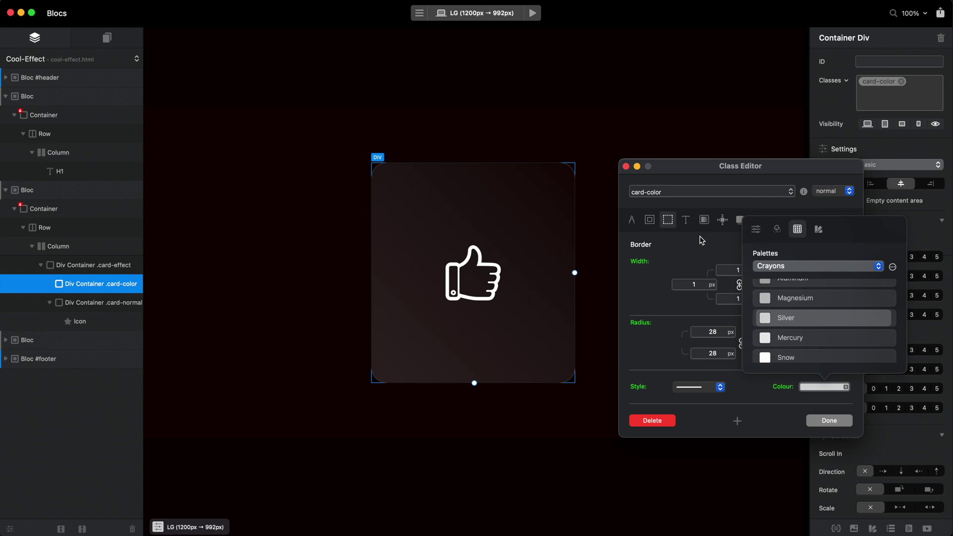
{"action": "left_click", "coordinate": [706, 222]}
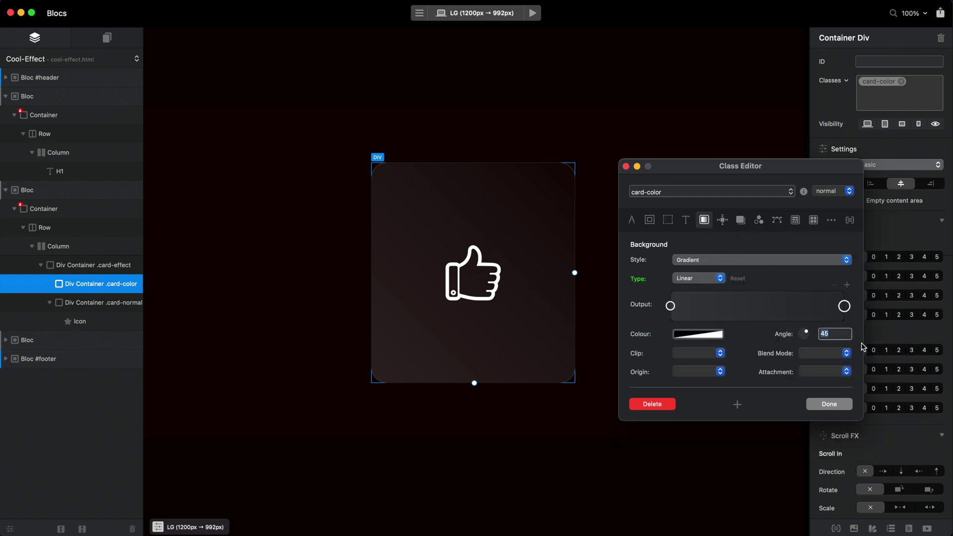
- Set the first gradient stop to a bright, saturated purple with the HSB picker
{"action": "left_click", "coordinate": [700, 334]}
{"action": "scroll", "coordinate": [664, 228], "scroll_direction": "up", "scroll_amount": 2}
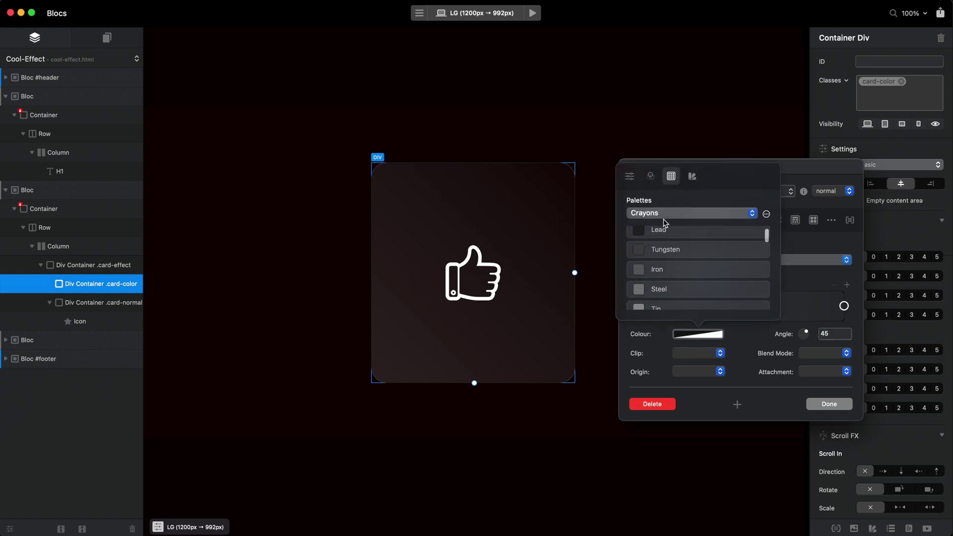
{"action": "left_click", "coordinate": [653, 177]}
{"action": "left_click", "coordinate": [767, 213]}
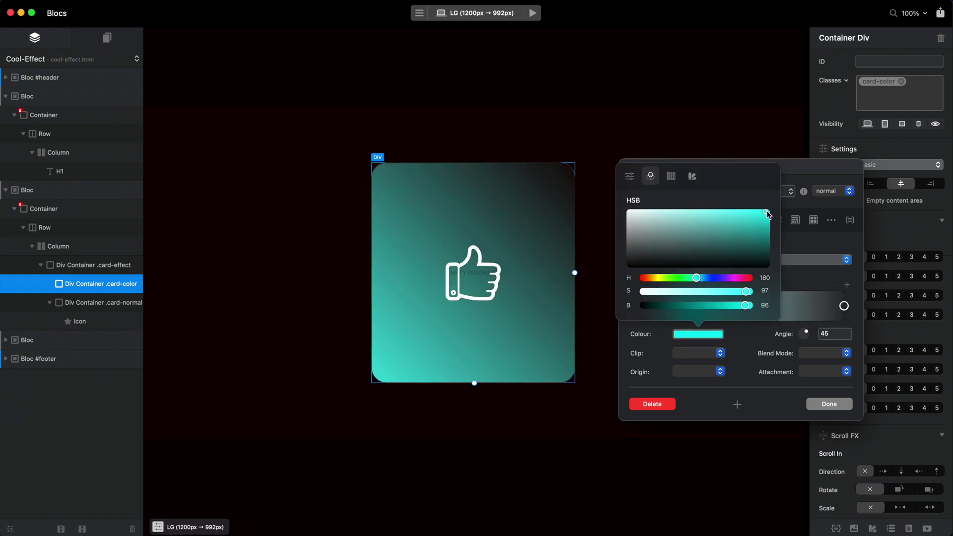
{"action": "left_click_drag", "start_coordinate": [750, 278], "coordinate": [744, 278]}
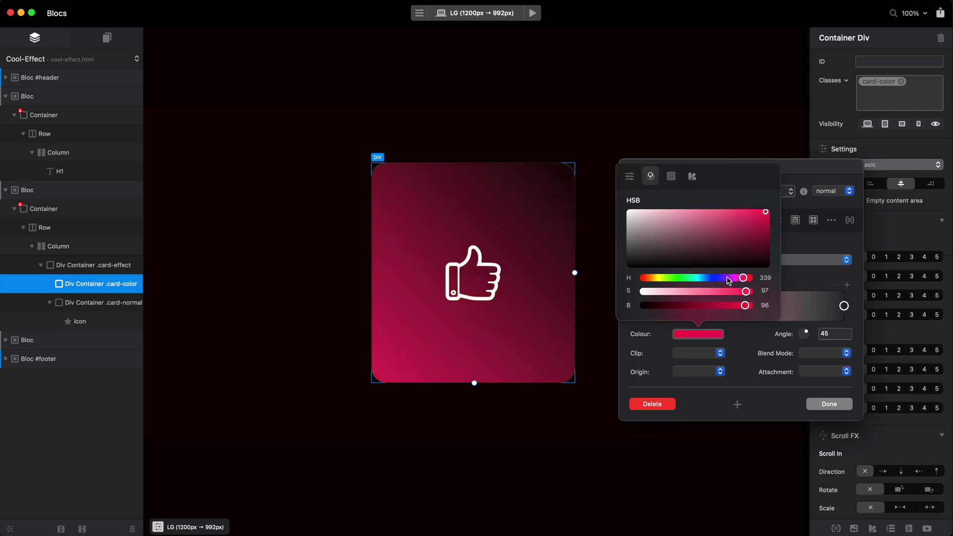
{"action": "left_click", "coordinate": [727, 278]}
- Set the second gradient stop to a saturated blue and close the Class Editor
{"action": "left_click", "coordinate": [844, 306]}
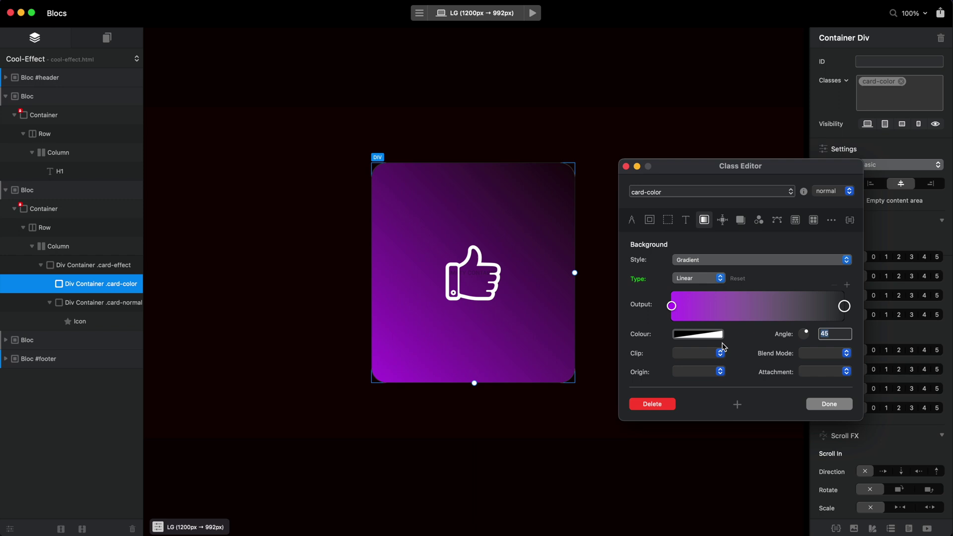
{"action": "left_click", "coordinate": [698, 334]}
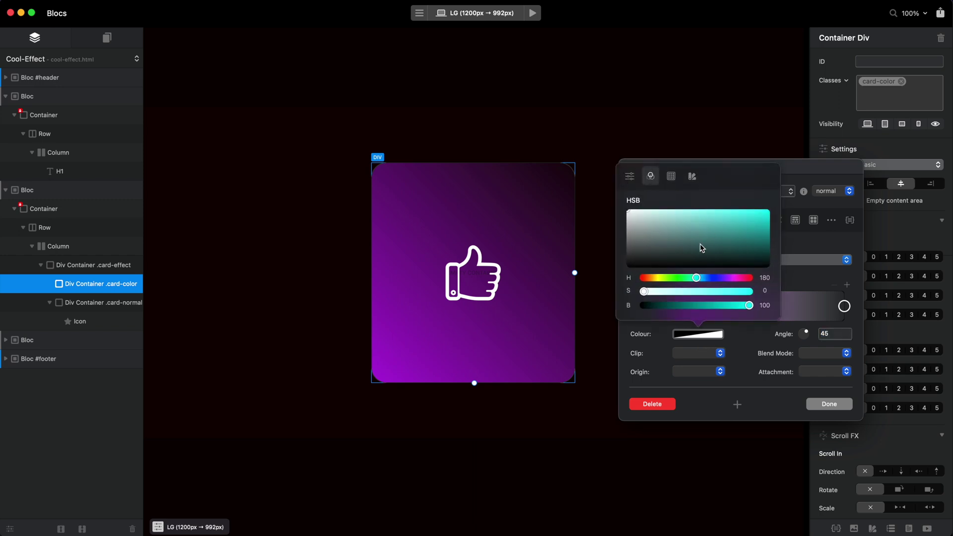
{"action": "left_click", "coordinate": [715, 278]}
{"action": "left_click", "coordinate": [760, 221]}
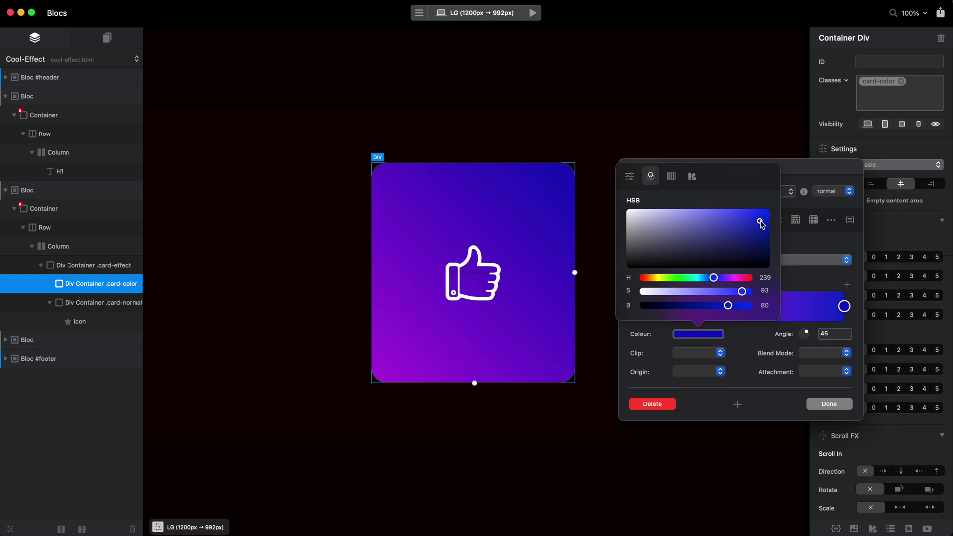
{"action": "left_click", "coordinate": [750, 337]}
{"action": "left_click", "coordinate": [826, 404]}
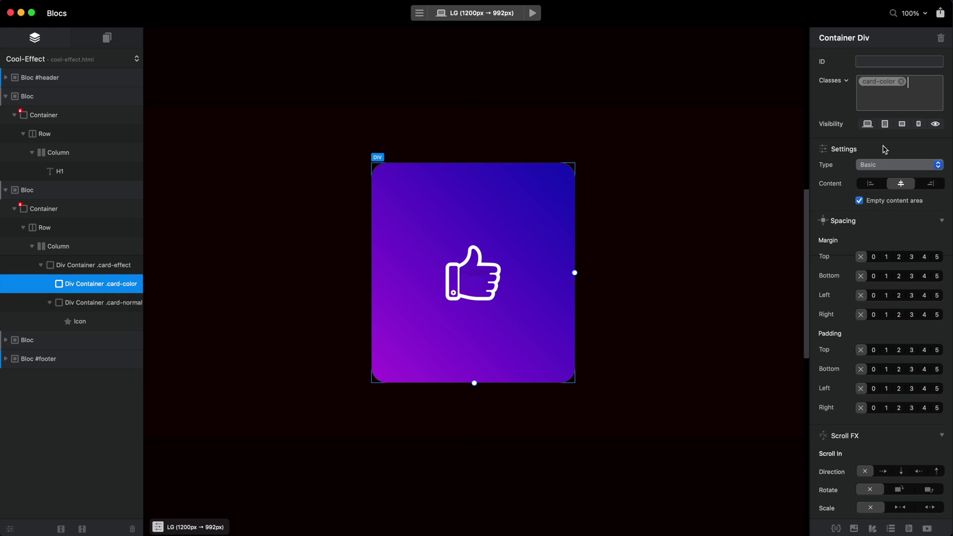
- Toggle the card-color layer on and off to compare the gradient card with the dark card
{"action": "left_click", "coordinate": [134, 286]}
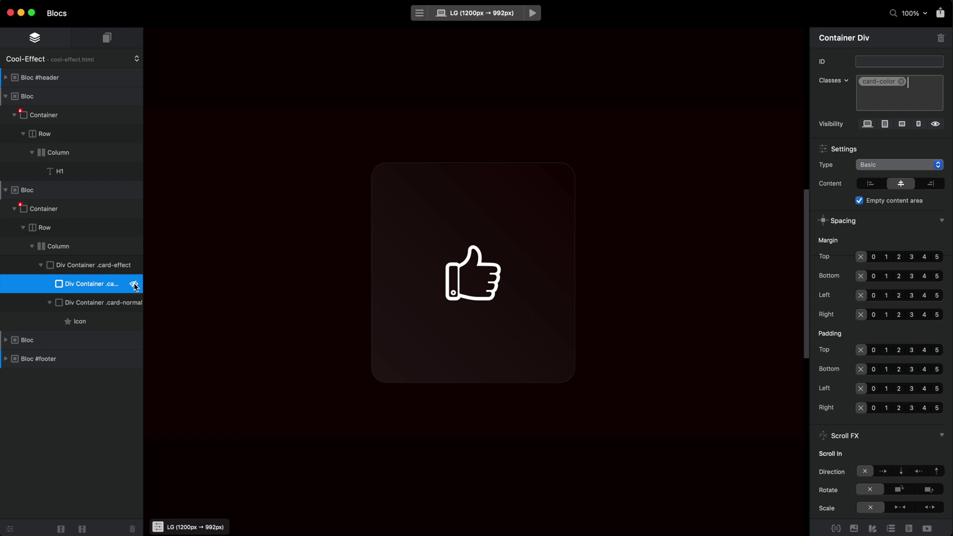
{"action": "left_click", "coordinate": [134, 285]}
{"action": "left_click", "coordinate": [135, 286]}
{"action": "left_click", "coordinate": [134, 285]}
{"action": "left_click", "coordinate": [134, 285]}
{"action": "left_click", "coordinate": [134, 286]}
{"action": "left_click", "coordinate": [134, 286]}
{"action": "left_click", "coordinate": [134, 286]}
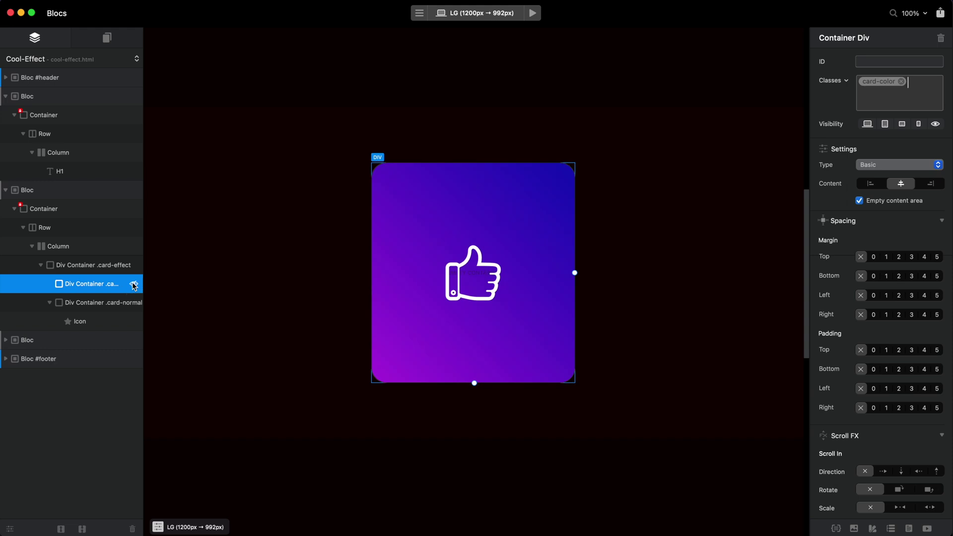
{"action": "left_click", "coordinate": [134, 285]}
{"action": "left_click", "coordinate": [134, 286]}
{"action": "left_click", "coordinate": [134, 286]}
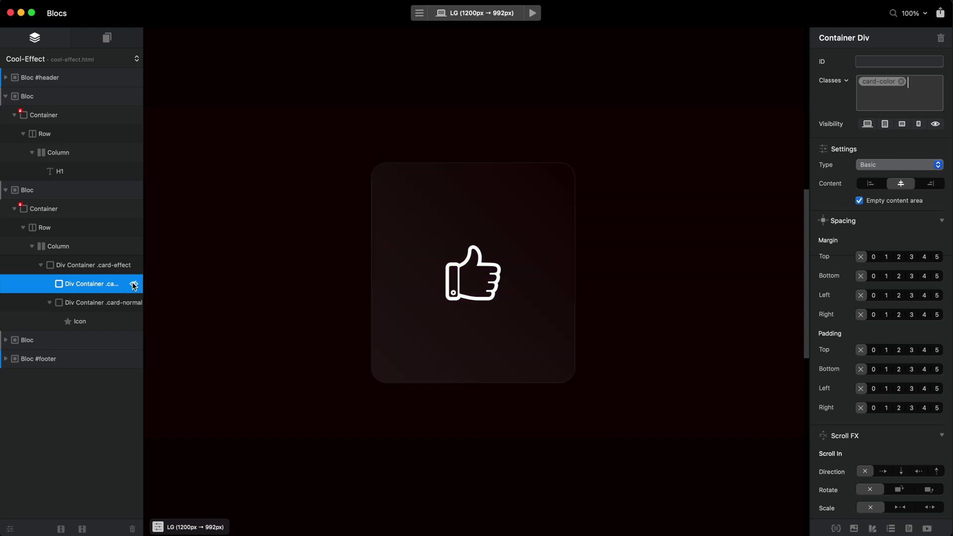
{"action": "left_click", "coordinate": [134, 285]}
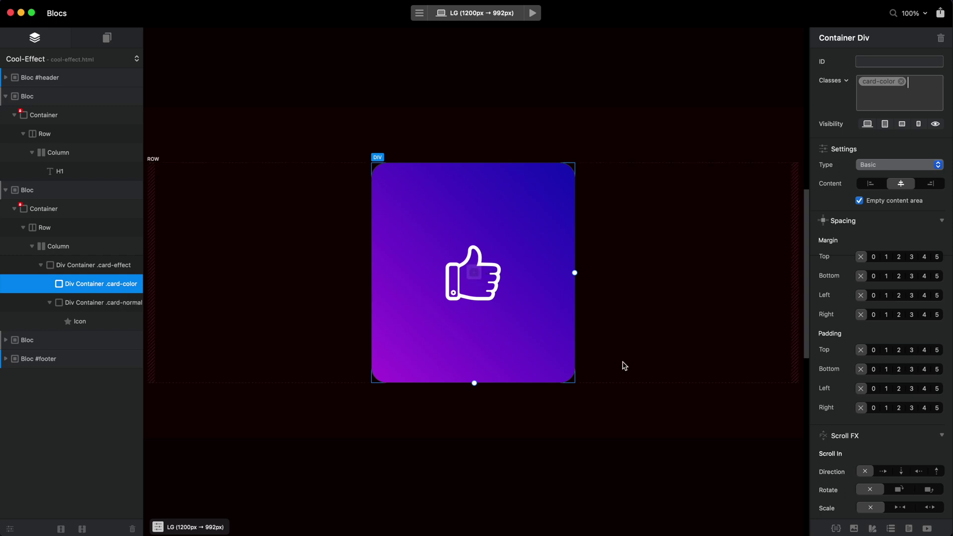
{"action": "scroll", "coordinate": [889, 298], "scroll_direction": "down", "scroll_amount": 5}
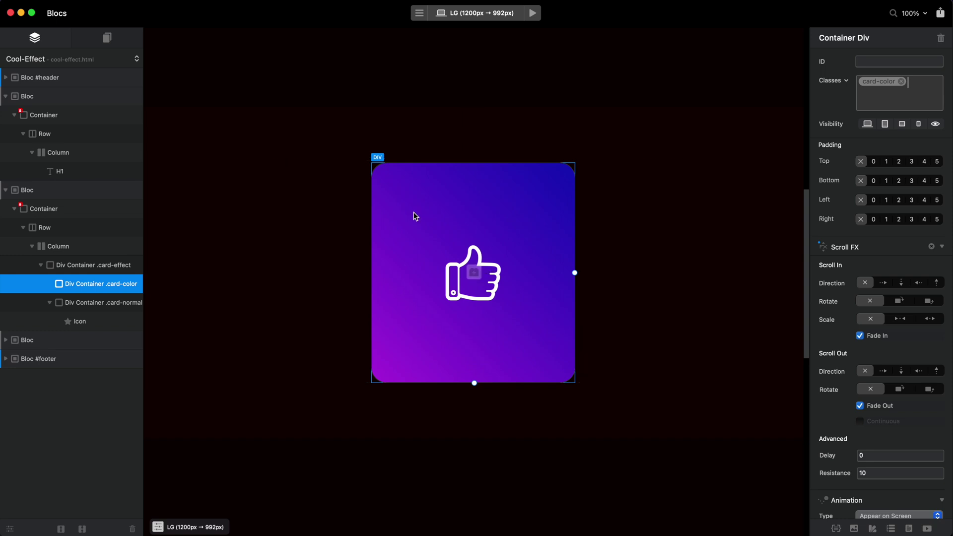
{"action": "left_click", "coordinate": [532, 13]}
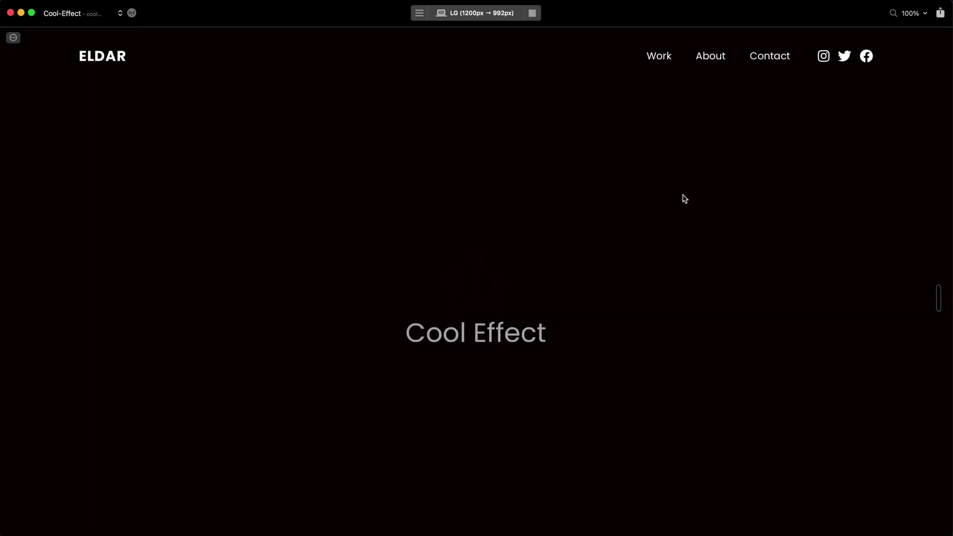
{"action": "scroll", "coordinate": [686, 198], "scroll_direction": "down", "scroll_amount": 5}
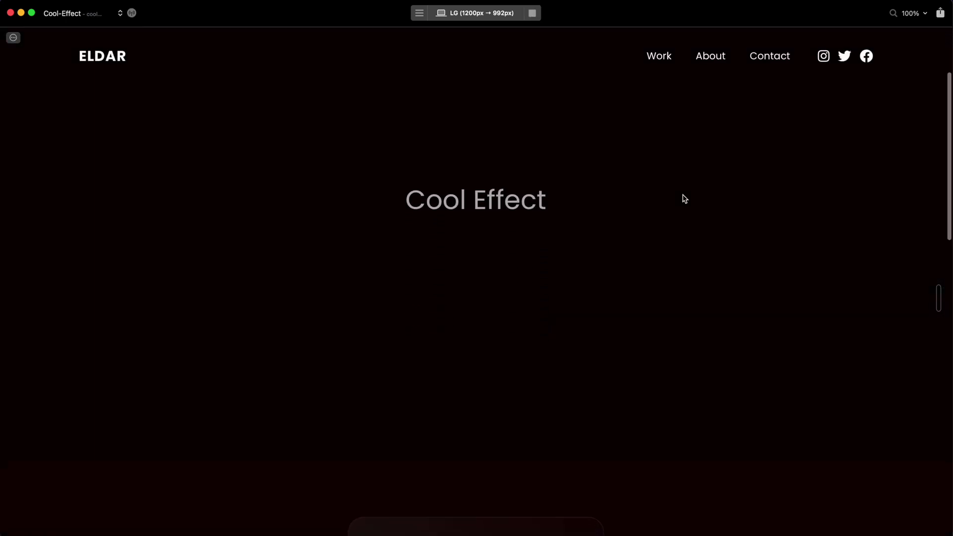
{"action": "scroll", "coordinate": [685, 198], "scroll_direction": "down", "scroll_amount": 4}
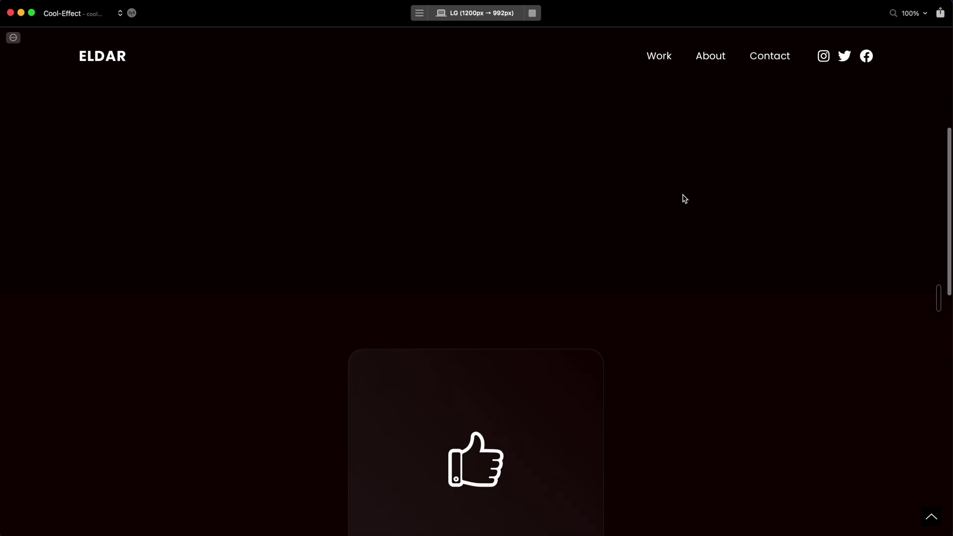
{"action": "scroll", "coordinate": [685, 199], "scroll_direction": "down", "scroll_amount": 3}
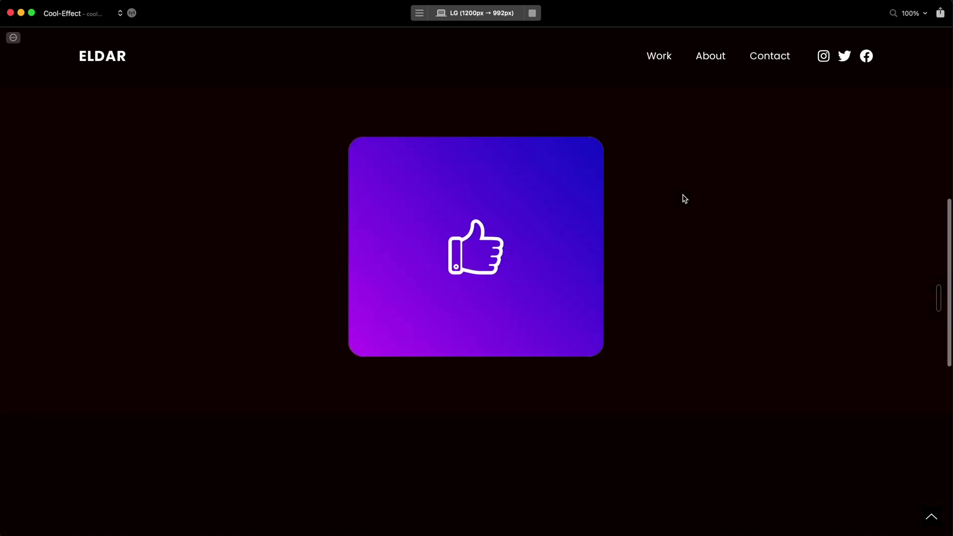
{"action": "scroll", "coordinate": [686, 198], "scroll_direction": "down", "scroll_amount": 5}
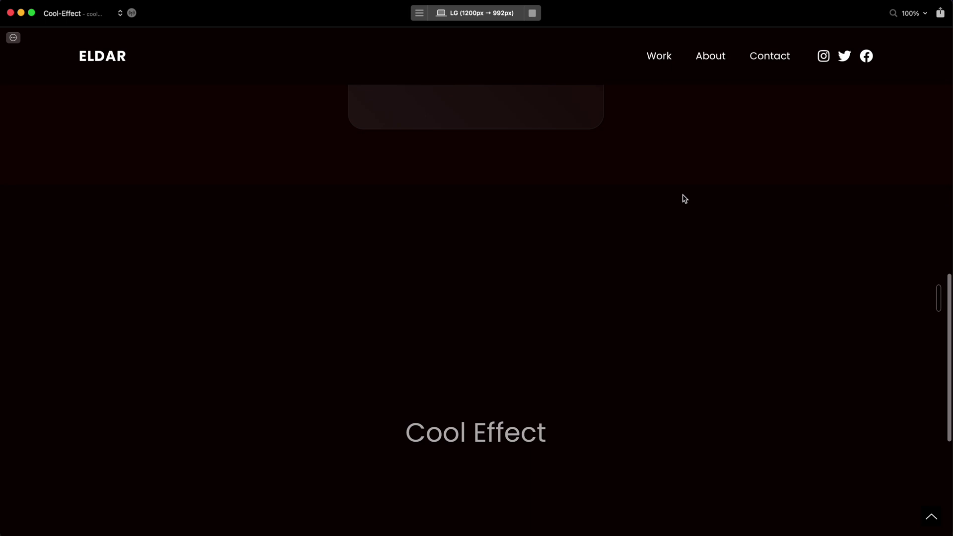
{"action": "scroll", "coordinate": [686, 198], "scroll_direction": "up", "scroll_amount": 5}
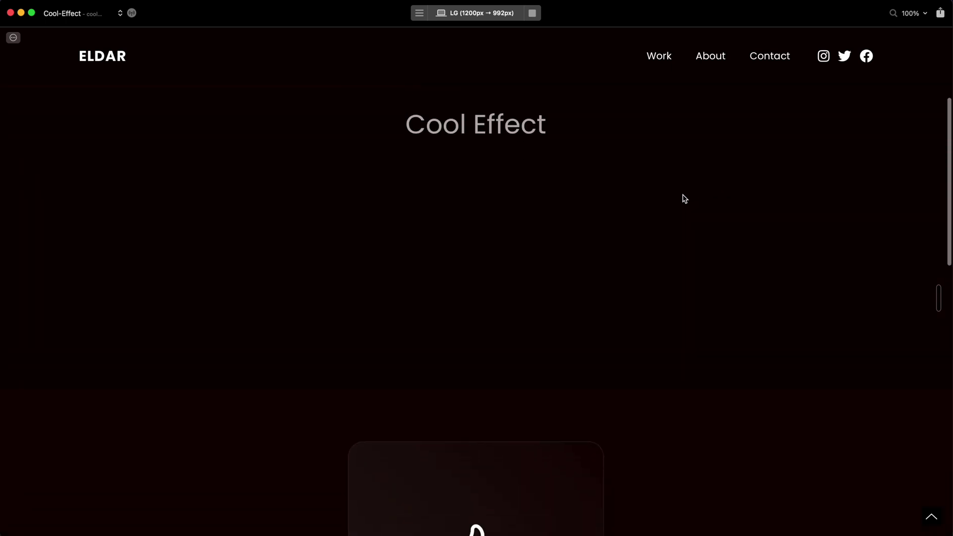
{"action": "scroll", "coordinate": [685, 199], "scroll_direction": "down", "scroll_amount": 2}
{"action": "scroll", "coordinate": [685, 199], "scroll_direction": "down", "scroll_amount": 4}
{"action": "scroll", "coordinate": [686, 199], "scroll_direction": "up", "scroll_amount": 5}
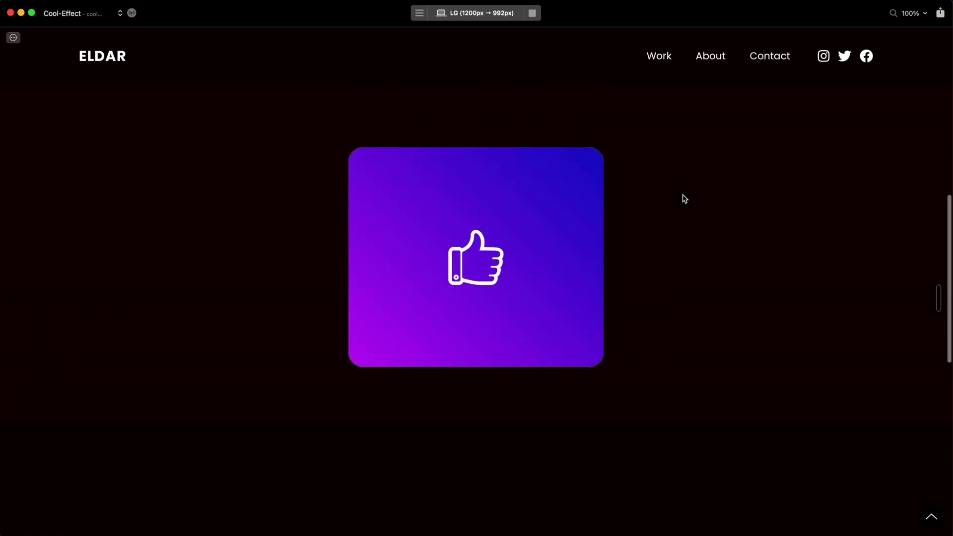
{"action": "scroll", "coordinate": [686, 199], "scroll_direction": "up", "scroll_amount": 3}
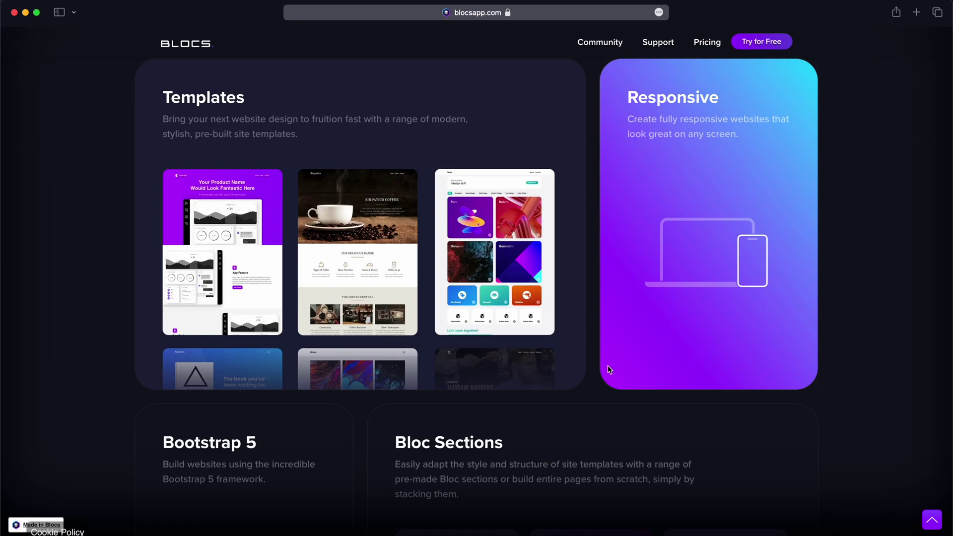
- Scroll through blocsapp.com's fading gradient cards in Safari, then leave the Blocs preview
{"action": "scroll", "coordinate": [608, 366], "scroll_direction": "up", "scroll_amount": 5}
{"action": "scroll", "coordinate": [610, 370], "scroll_direction": "up", "scroll_amount": 3}
{"action": "scroll", "coordinate": [610, 370], "scroll_direction": "down", "scroll_amount": 10}
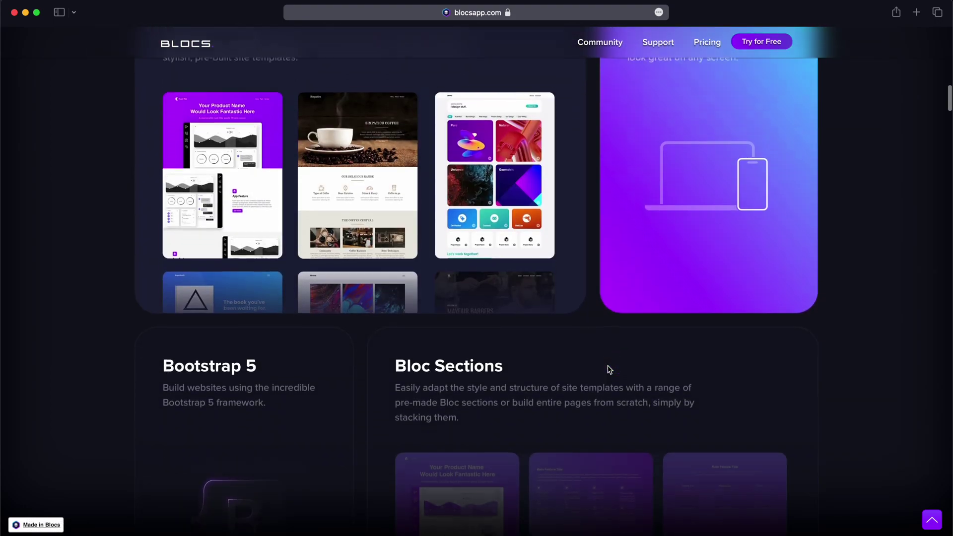
{"action": "scroll", "coordinate": [610, 370], "scroll_direction": "down", "scroll_amount": 10}
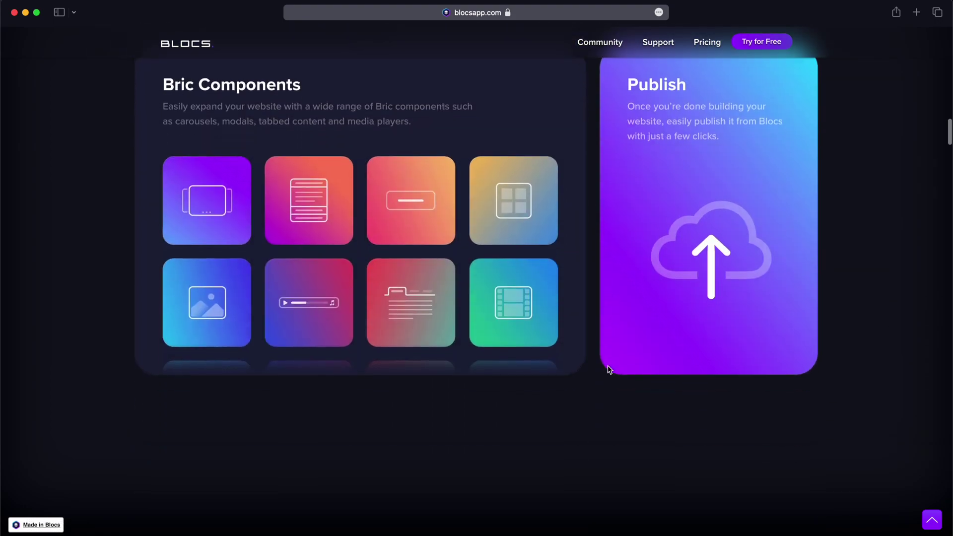
{"action": "scroll", "coordinate": [609, 370], "scroll_direction": "up", "scroll_amount": 7}
{"action": "scroll", "coordinate": [608, 365], "scroll_direction": "up", "scroll_amount": 5}
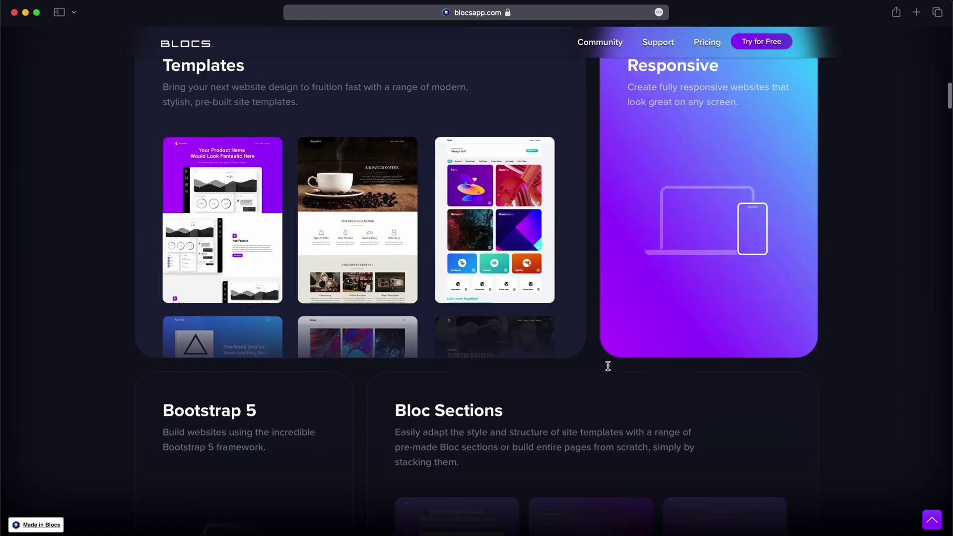
{"action": "scroll", "coordinate": [755, 243], "scroll_direction": "down", "scroll_amount": 10}
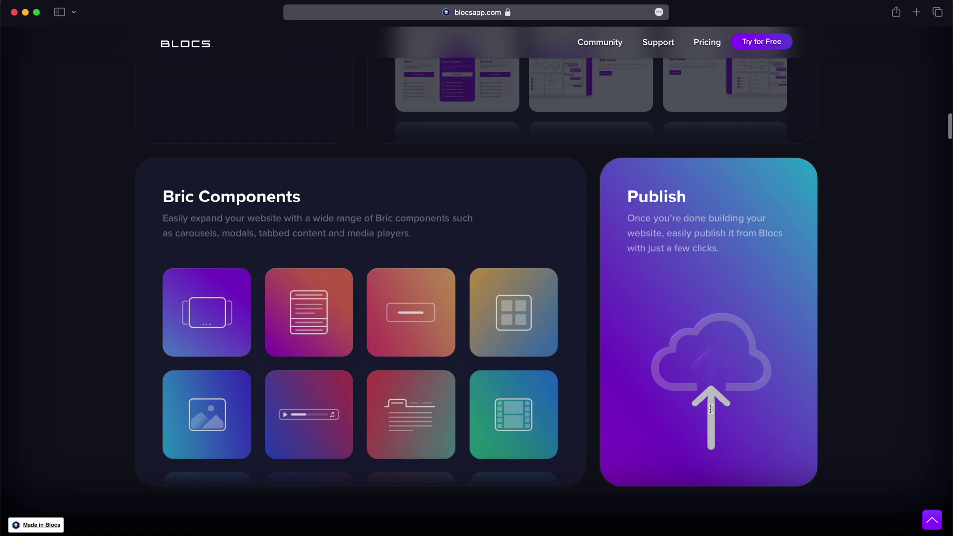
{"action": "scroll", "coordinate": [711, 393], "scroll_direction": "down", "scroll_amount": 3}
{"action": "scroll", "coordinate": [711, 392], "scroll_direction": "down", "scroll_amount": 4}
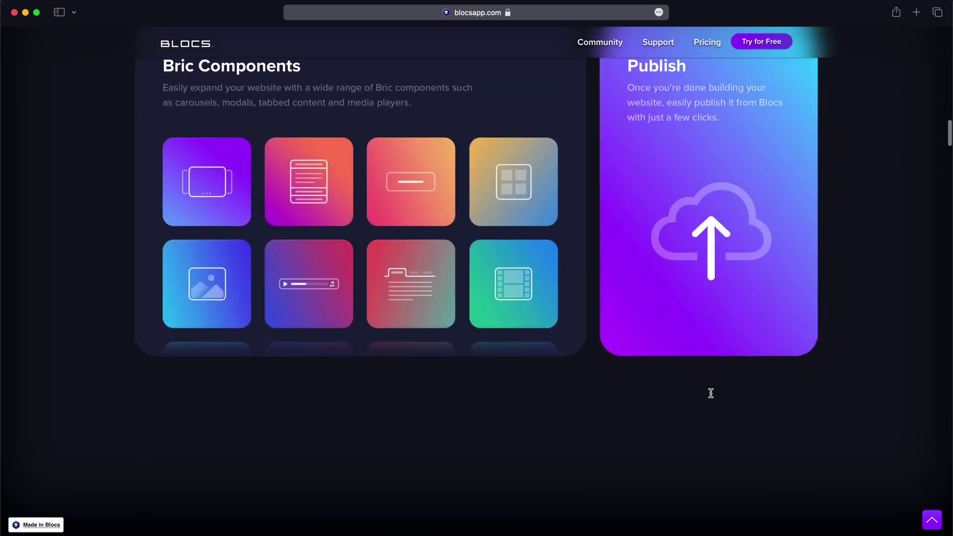
{"action": "scroll", "coordinate": [713, 397], "scroll_direction": "up", "scroll_amount": 2}
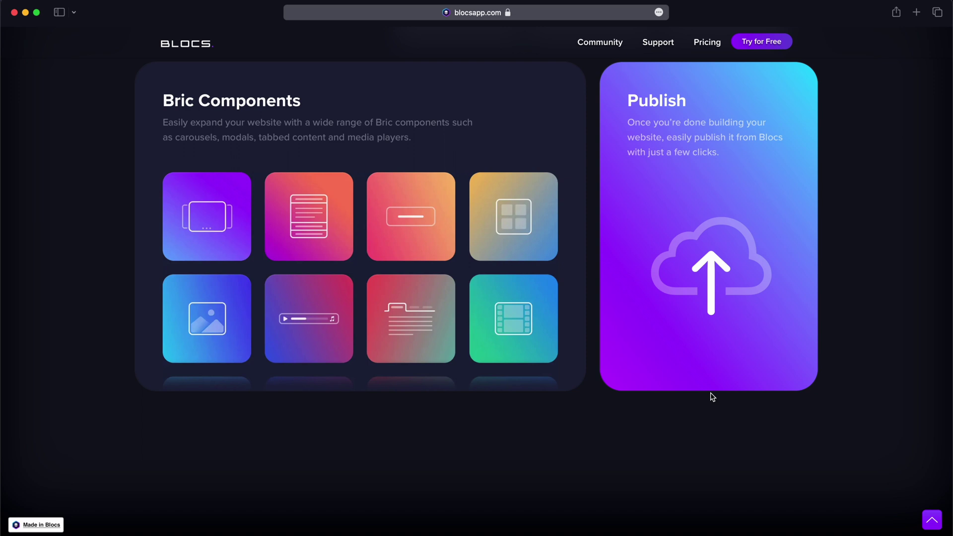
{"action": "scroll", "coordinate": [713, 398], "scroll_direction": "up", "scroll_amount": 4}
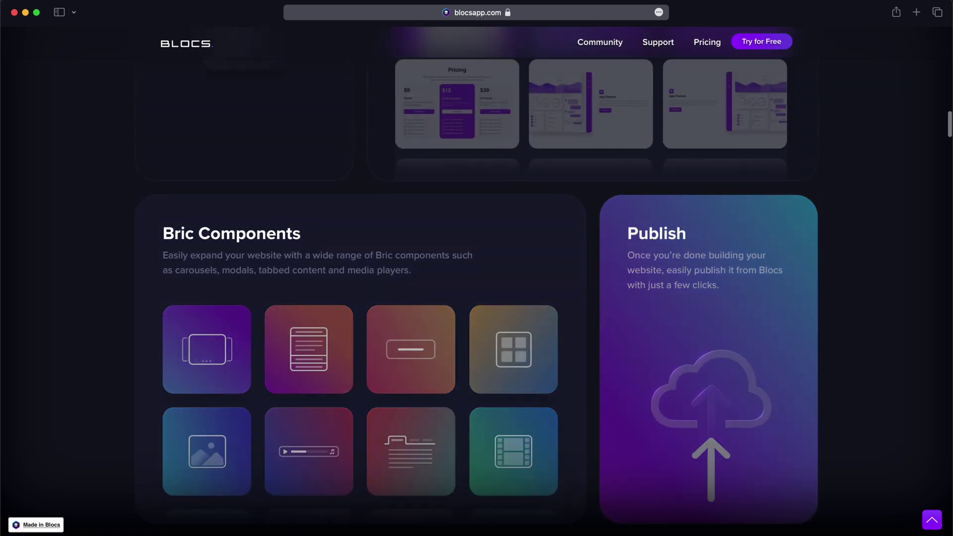
{"action": "scroll", "coordinate": [491, 288], "scroll_direction": "up", "scroll_amount": 15}
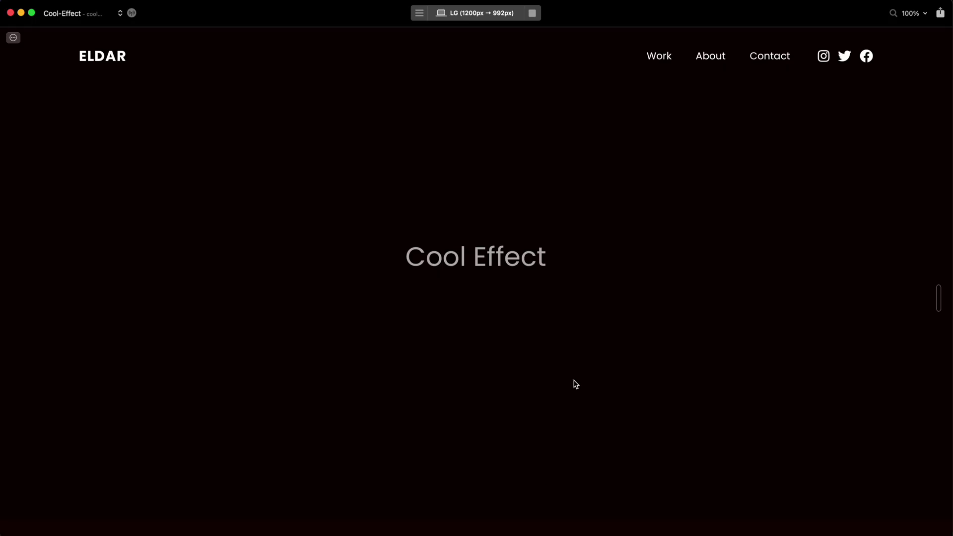
{"action": "scroll", "coordinate": [576, 385], "scroll_direction": "down", "scroll_amount": 5}
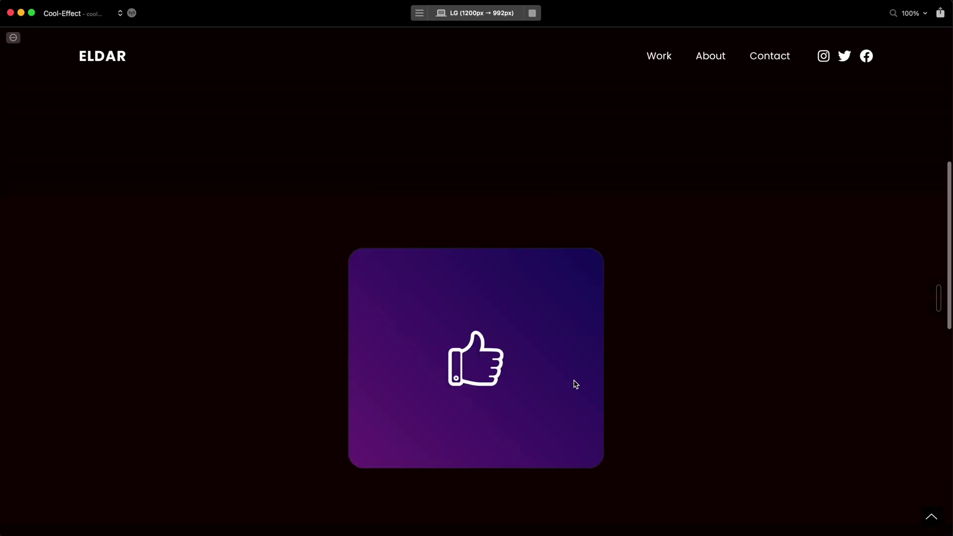
{"action": "scroll", "coordinate": [575, 385], "scroll_direction": "down", "scroll_amount": 3}
{"action": "scroll", "coordinate": [572, 384], "scroll_direction": "up", "scroll_amount": 3}
{"action": "scroll", "coordinate": [573, 384], "scroll_direction": "down", "scroll_amount": 1}
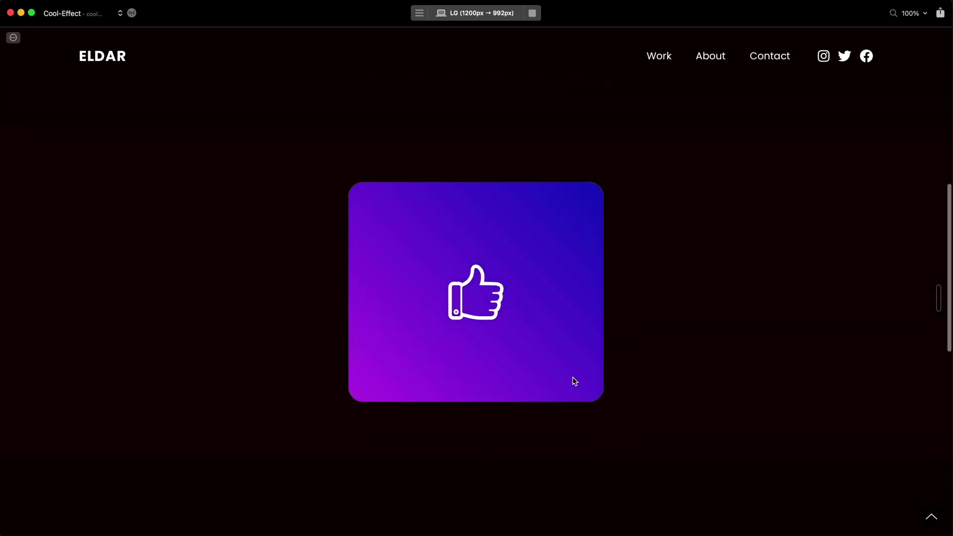
{"action": "left_click", "coordinate": [535, 11]}
- Duplicate the thumbs-up card's column with Cmd+D
{"action": "left_click", "coordinate": [583, 264]}
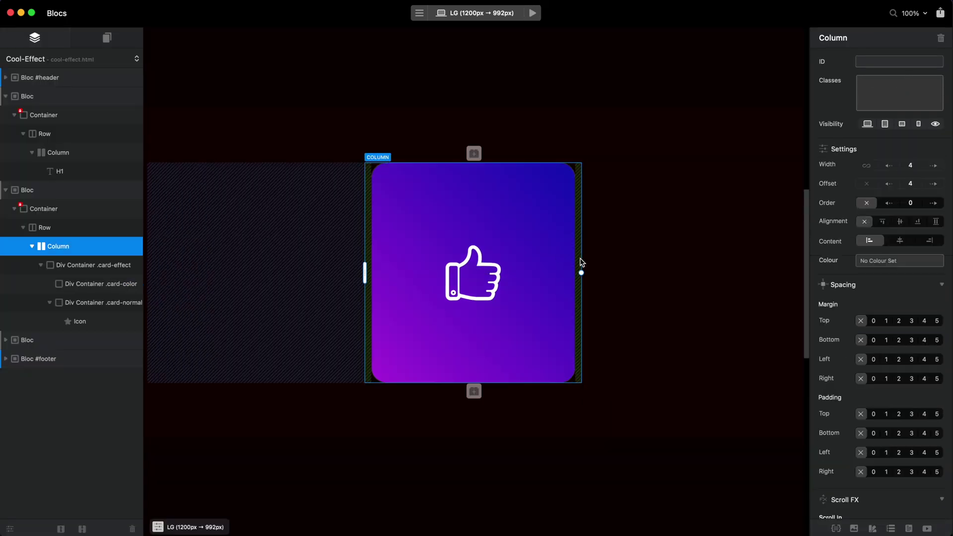
{"action": "scroll", "coordinate": [581, 256], "scroll_direction": "down", "scroll_amount": 3}
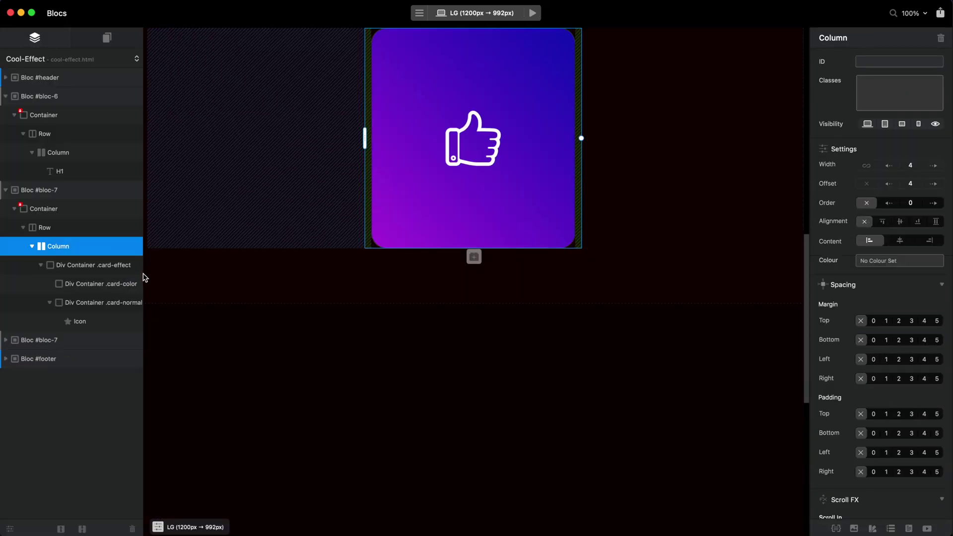
{"action": "key", "text": "super+d"}
- Give the second card's column a top margin of 5 and select its card-color div
{"action": "left_click", "coordinate": [645, 296]}
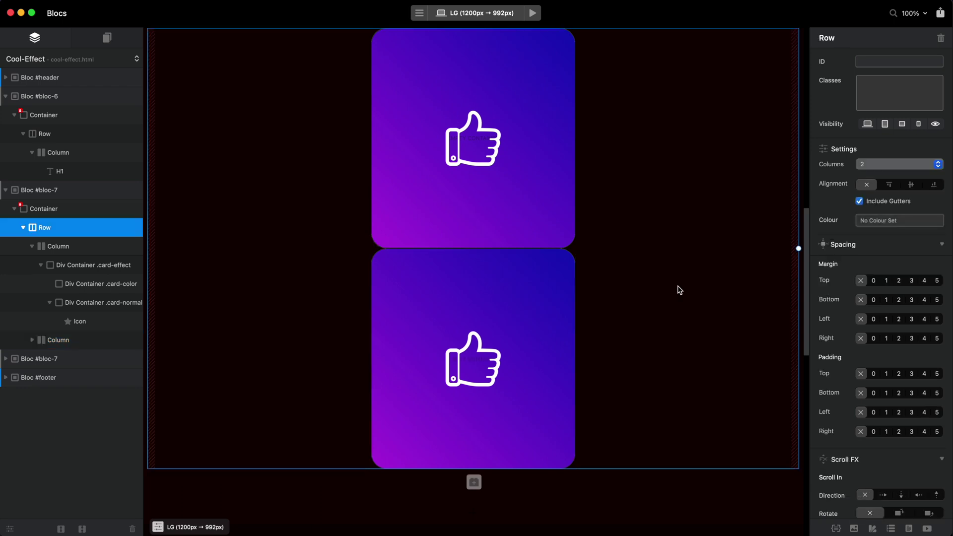
{"action": "left_click", "coordinate": [582, 315]}
{"action": "left_click", "coordinate": [937, 321]}
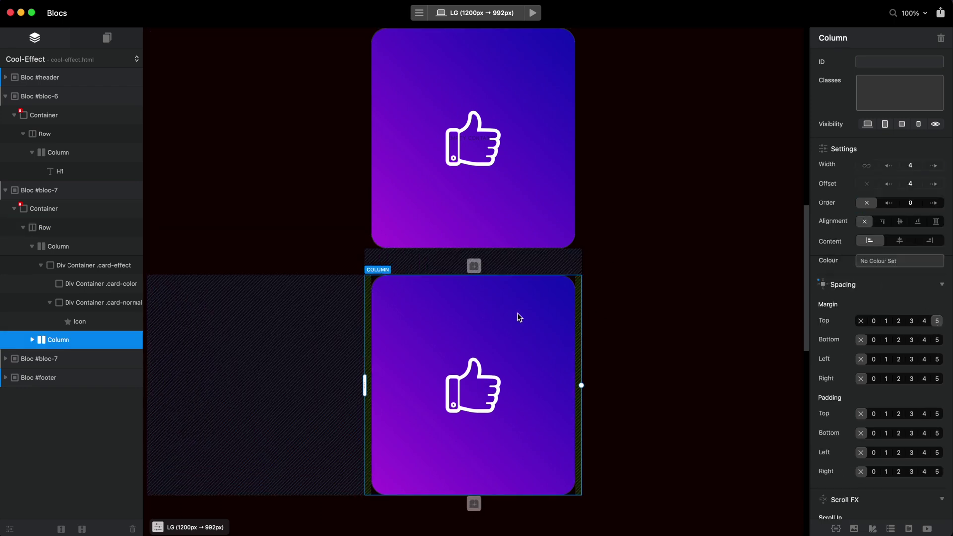
{"action": "left_click", "coordinate": [551, 295]}
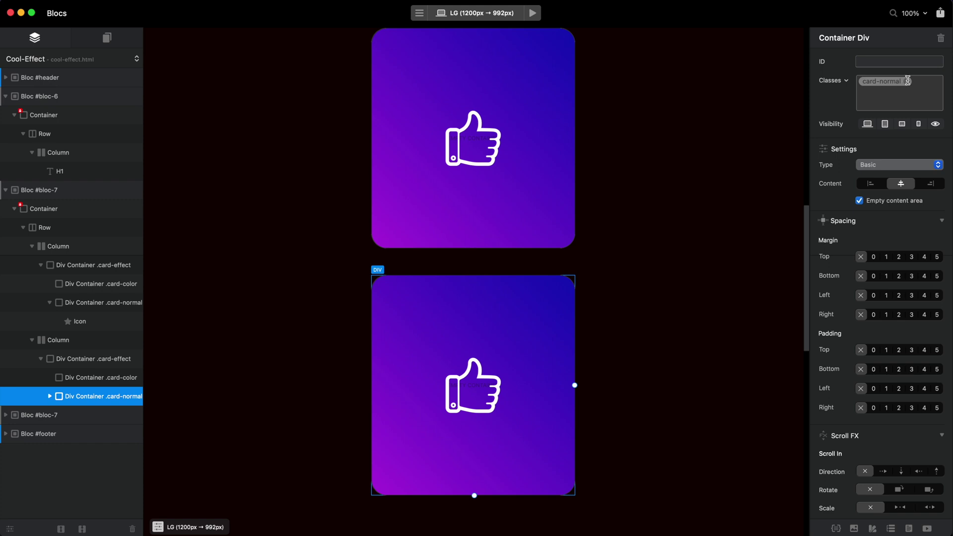
{"action": "left_click", "coordinate": [128, 378]}
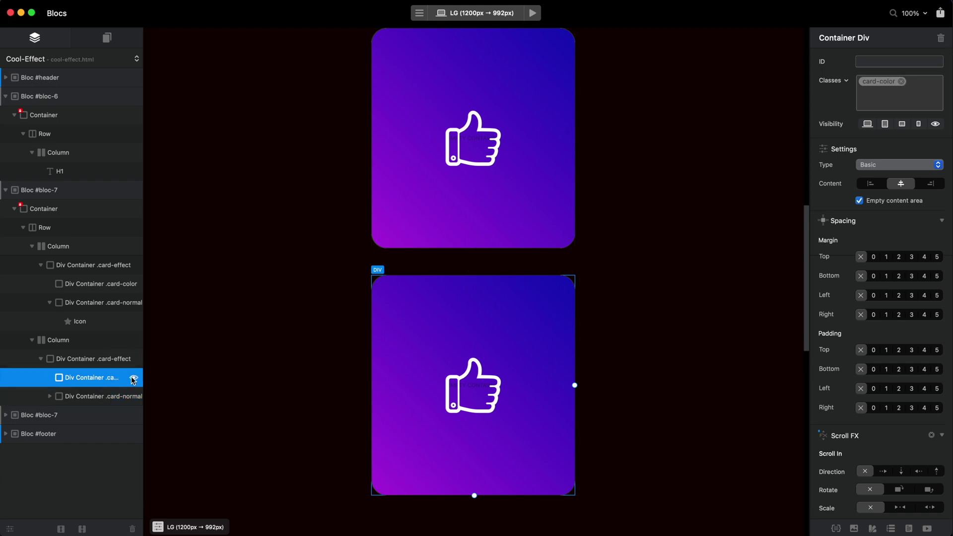
- Duplicate the card-color class and apply card-color-copy-1 to the second card instead
{"action": "left_click", "coordinate": [836, 528]}
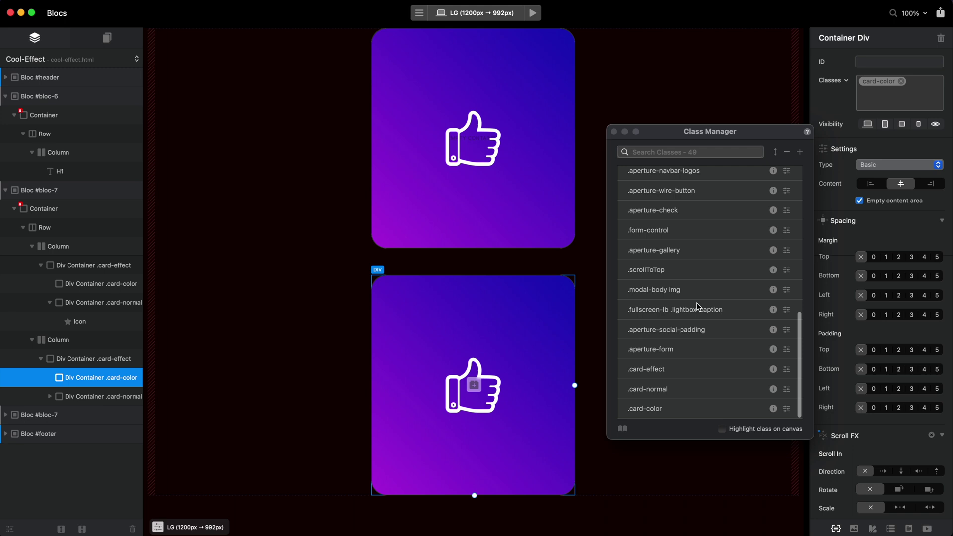
{"action": "right_click", "coordinate": [679, 408]}
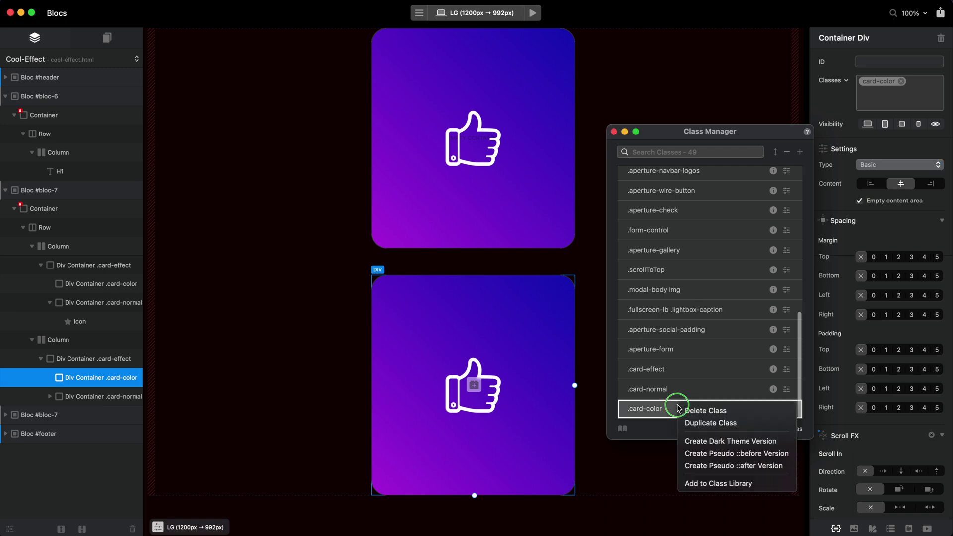
{"action": "left_click", "coordinate": [721, 423]}
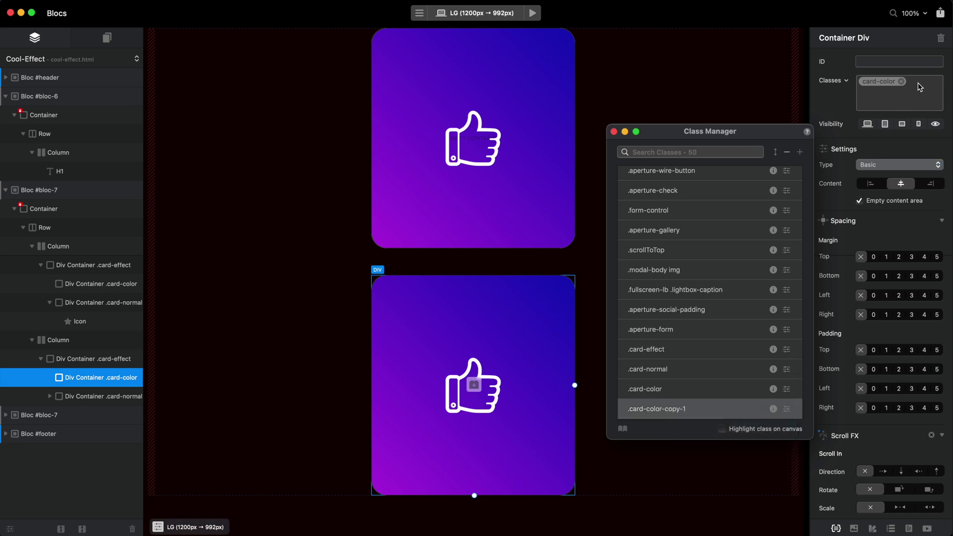
{"action": "left_click", "coordinate": [903, 81]}
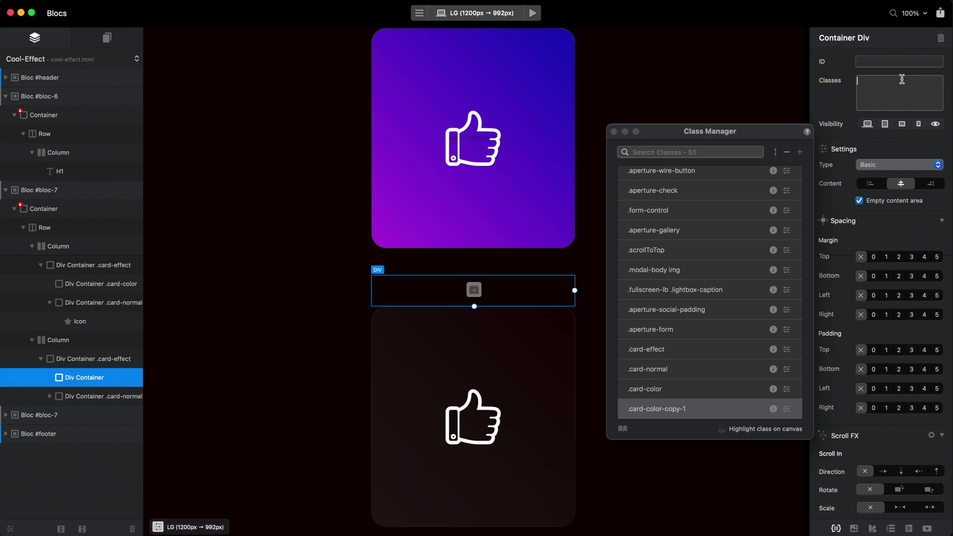
{"action": "type", "text": "copy"}
{"action": "left_click", "coordinate": [902, 122]}
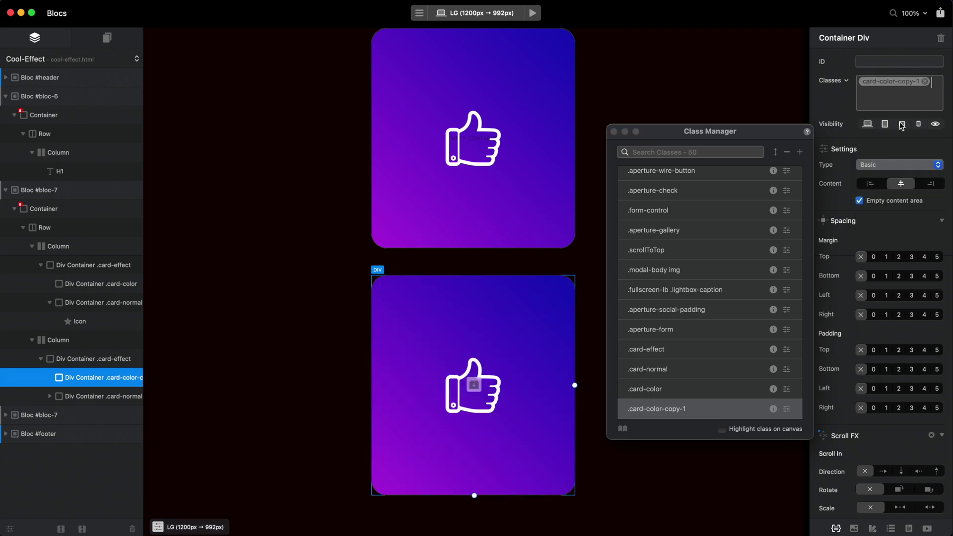
- Edit card-color-copy-1's gradient to run from green to red, then close the Class Manager
{"action": "double_click", "coordinate": [693, 408]}
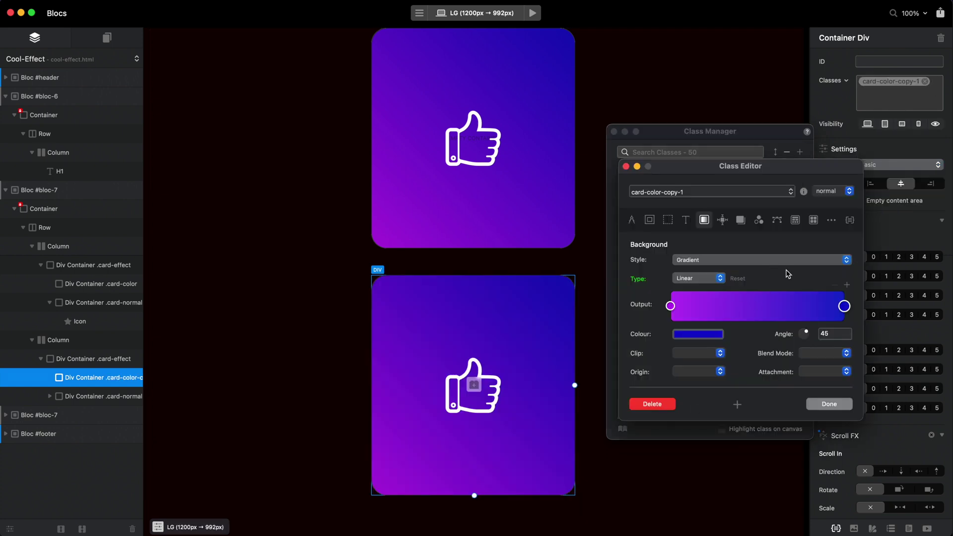
{"action": "left_click", "coordinate": [673, 308]}
{"action": "left_click", "coordinate": [697, 333]}
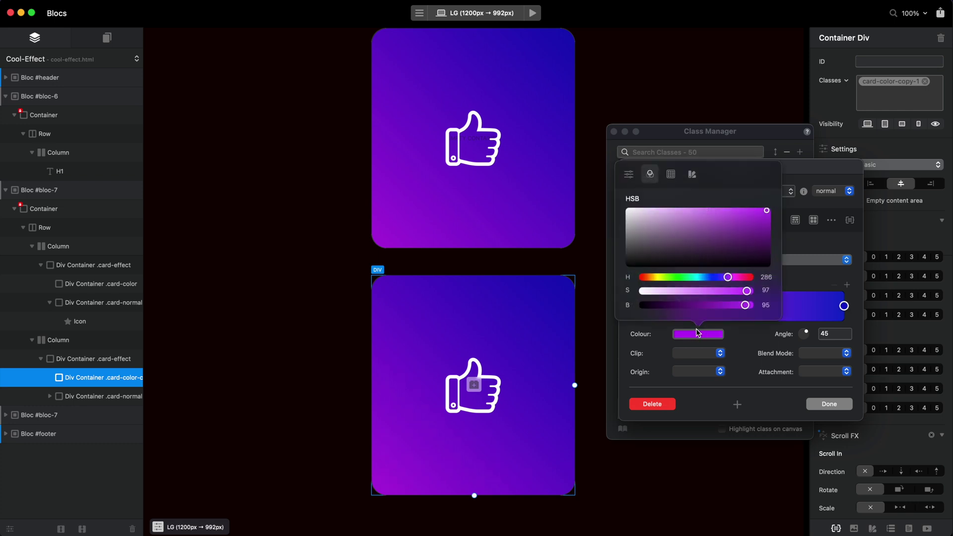
{"action": "left_click", "coordinate": [683, 279]}
{"action": "left_click", "coordinate": [844, 305]}
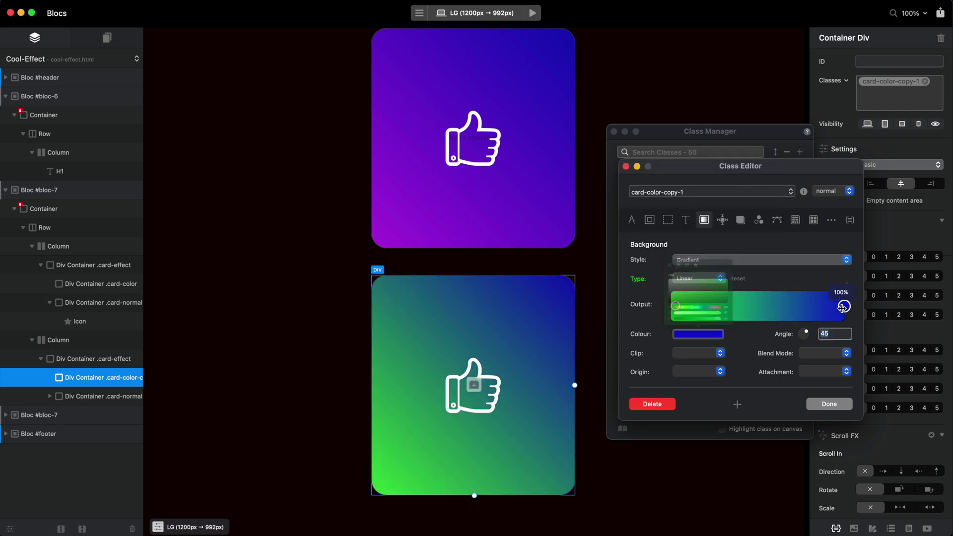
{"action": "left_click", "coordinate": [697, 333]}
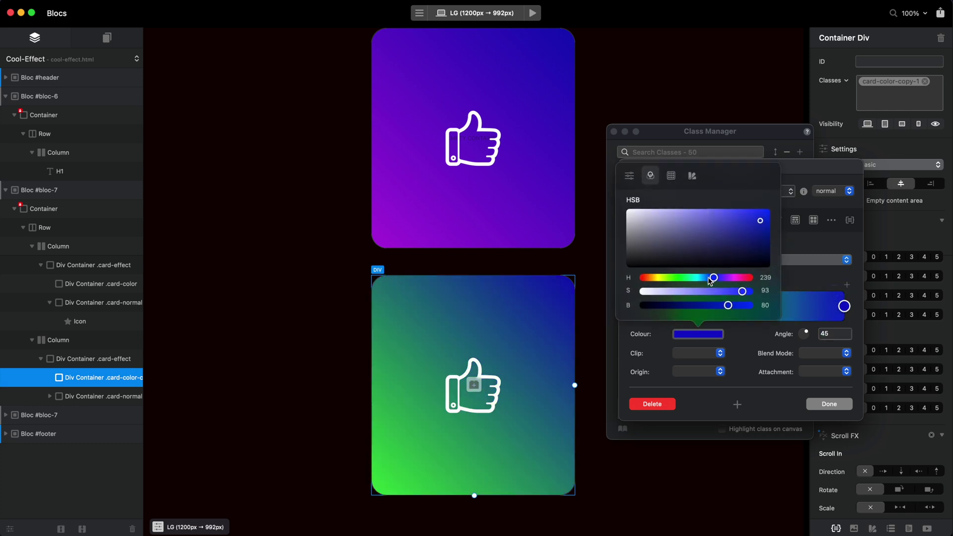
{"action": "left_click", "coordinate": [749, 278]}
{"action": "left_click", "coordinate": [864, 402]}
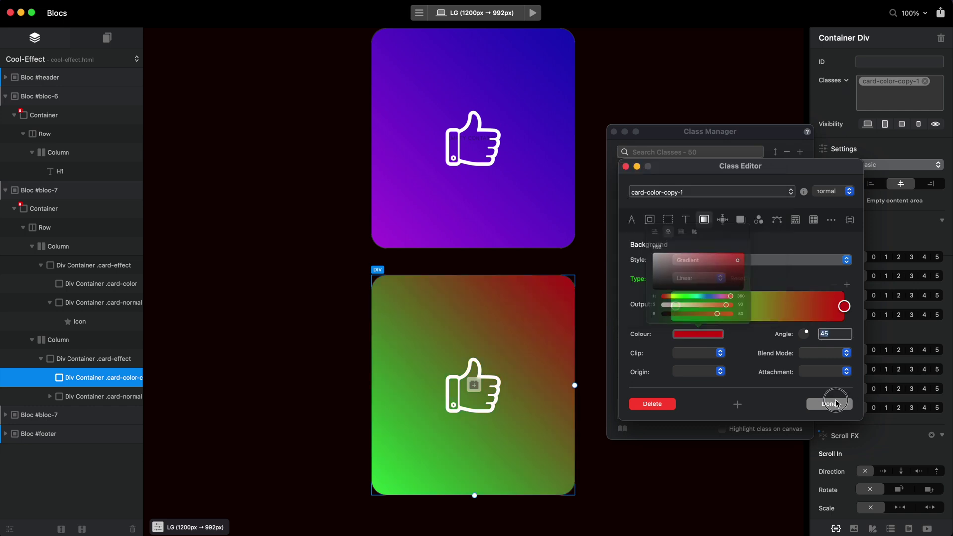
{"action": "left_click", "coordinate": [837, 404]}
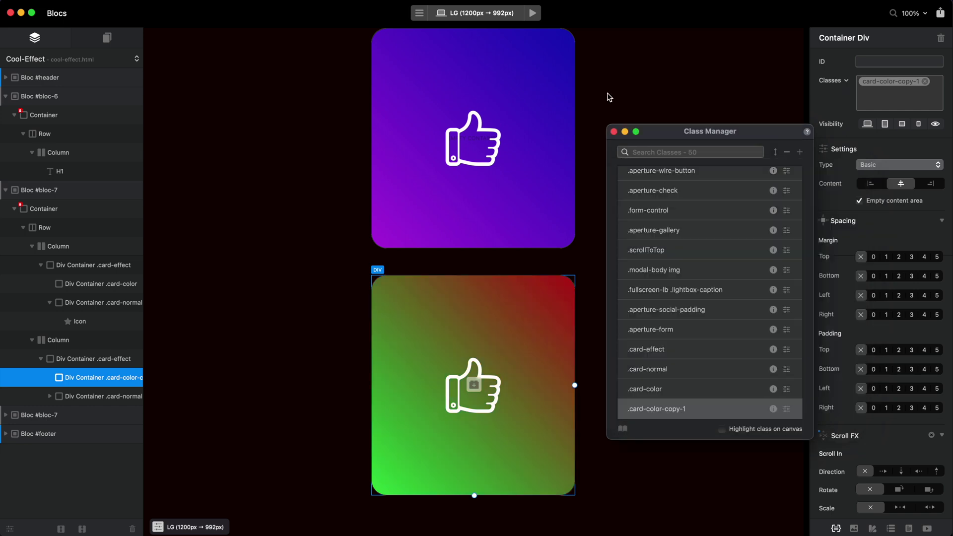
{"action": "left_click", "coordinate": [615, 132]}
- Preview the page and scroll to watch the purple and green-to-red cards fade in
{"action": "left_click", "coordinate": [534, 14]}
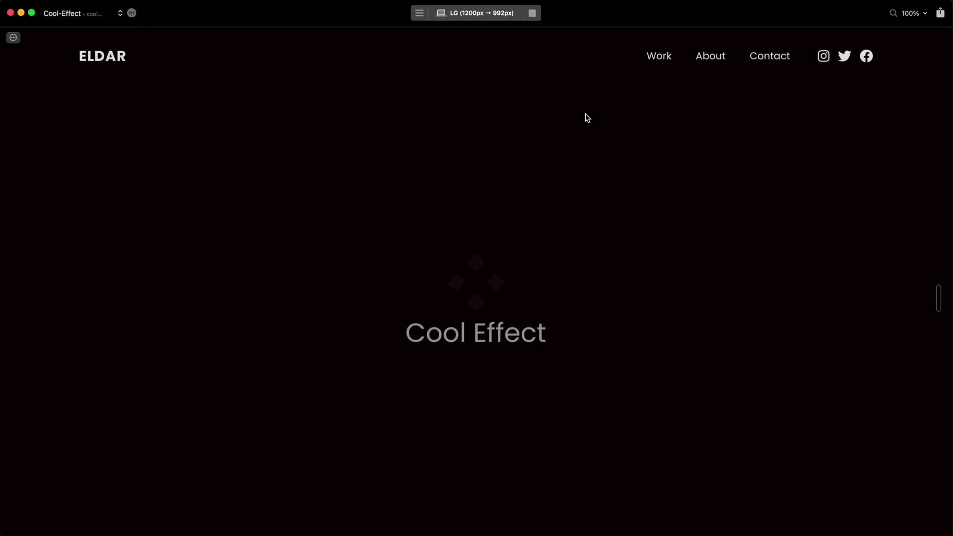
{"action": "scroll", "coordinate": [587, 117], "scroll_direction": "down", "scroll_amount": 10}
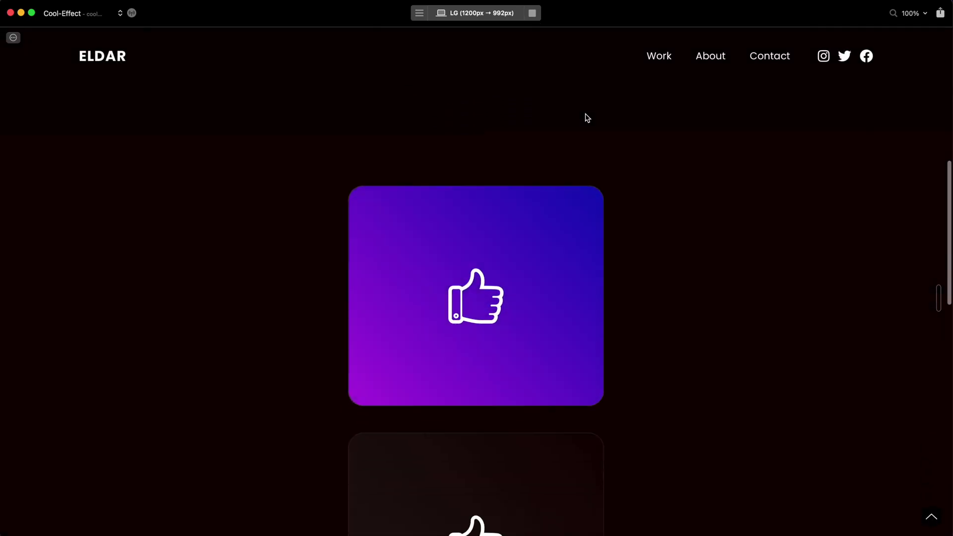
{"action": "scroll", "coordinate": [587, 118], "scroll_direction": "down", "scroll_amount": 4}
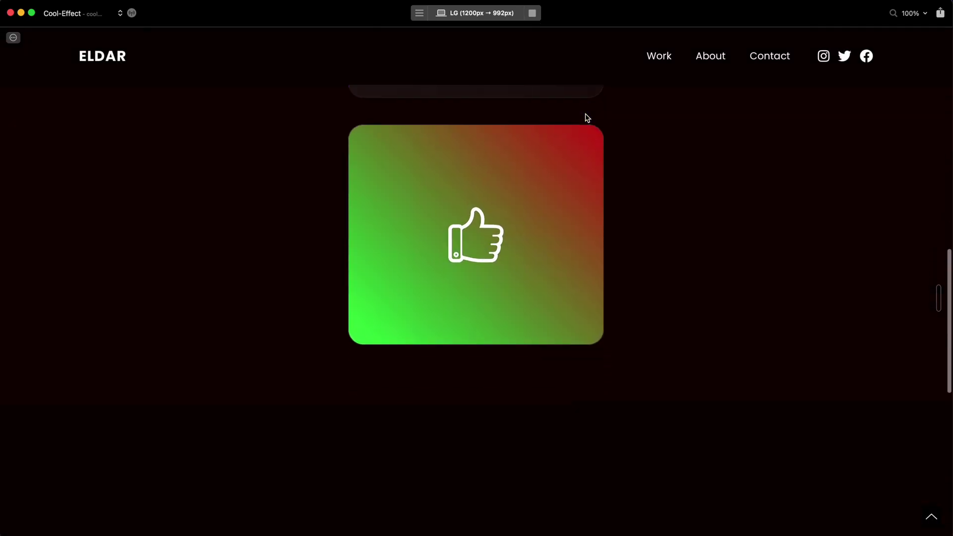
{"action": "scroll", "coordinate": [587, 118], "scroll_direction": "up", "scroll_amount": 7}
{"action": "scroll", "coordinate": [588, 118], "scroll_direction": "down", "scroll_amount": 4}
{"action": "scroll", "coordinate": [586, 117], "scroll_direction": "down", "scroll_amount": 4}
{"action": "scroll", "coordinate": [586, 117], "scroll_direction": "up", "scroll_amount": 8}
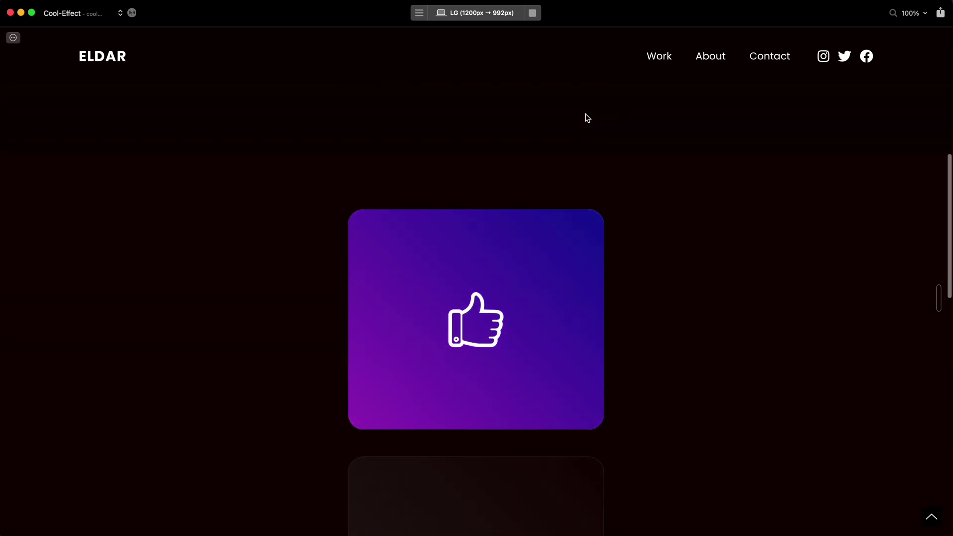
{"action": "scroll", "coordinate": [571, 90], "scroll_direction": "down", "scroll_amount": 3}
- Select the first card's card-color div and set its Scroll FX delay to -300
{"action": "left_click", "coordinate": [533, 13]}
{"action": "scroll", "coordinate": [556, 154], "scroll_direction": "up", "scroll_amount": 2}
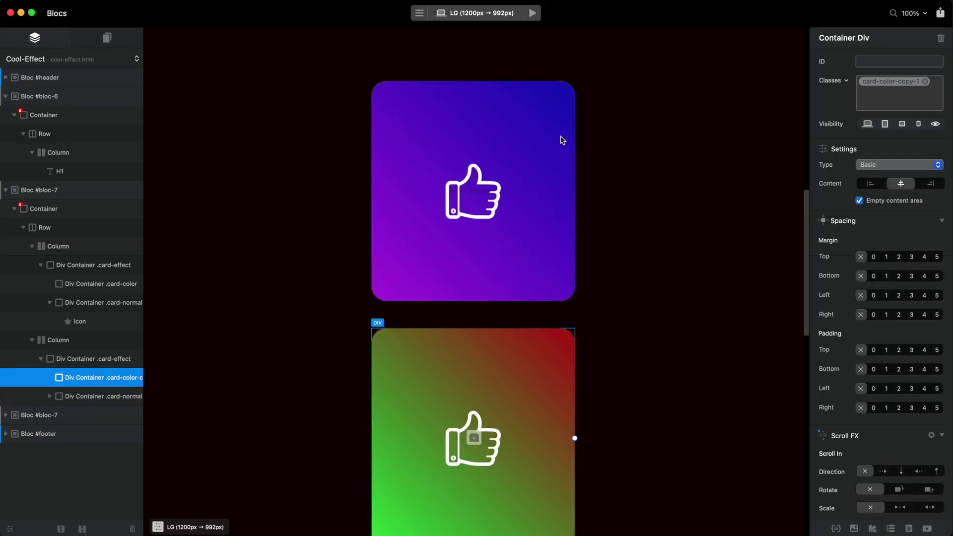
{"action": "left_click", "coordinate": [564, 127]}
{"action": "left_click", "coordinate": [129, 283]}
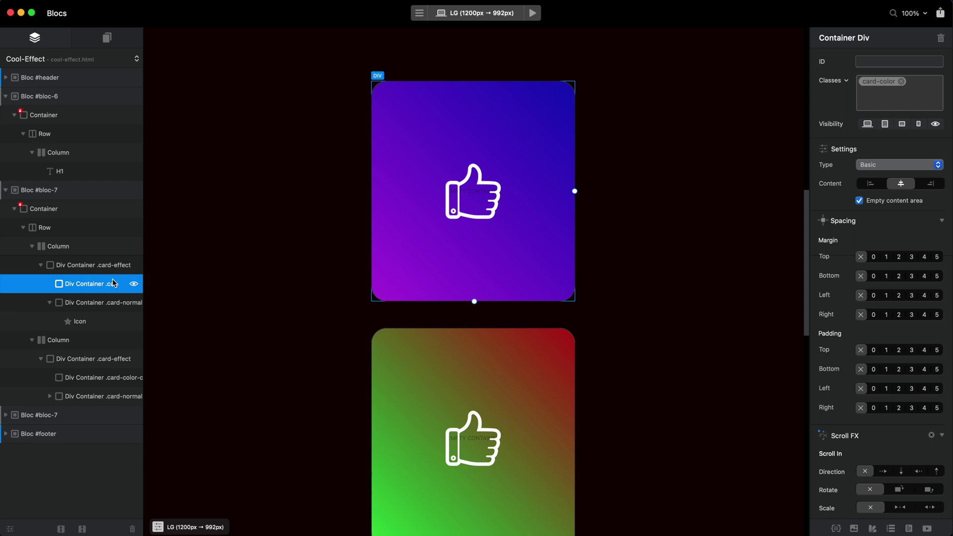
{"action": "scroll", "coordinate": [907, 372], "scroll_direction": "down", "scroll_amount": 5}
{"action": "scroll", "coordinate": [889, 348], "scroll_direction": "down", "scroll_amount": 3}
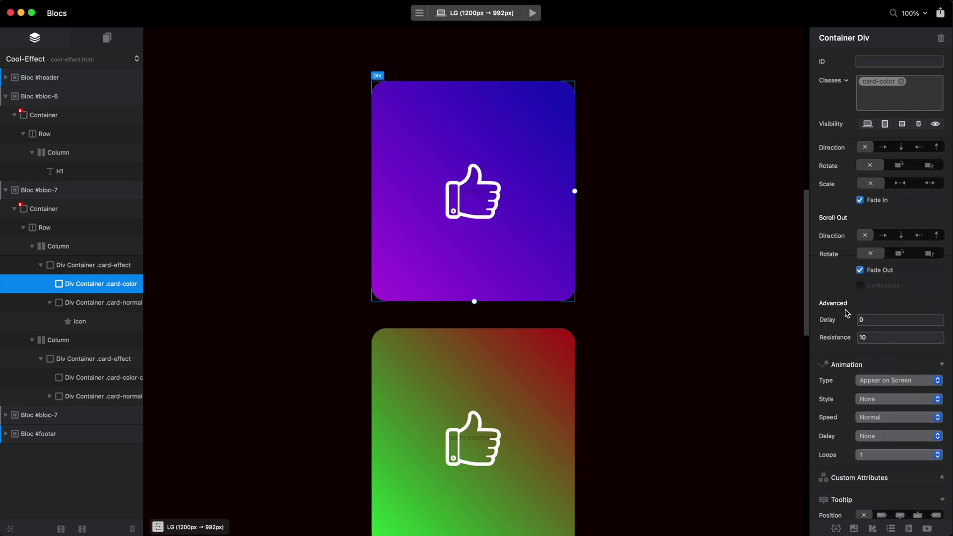
{"action": "left_click", "coordinate": [878, 319]}
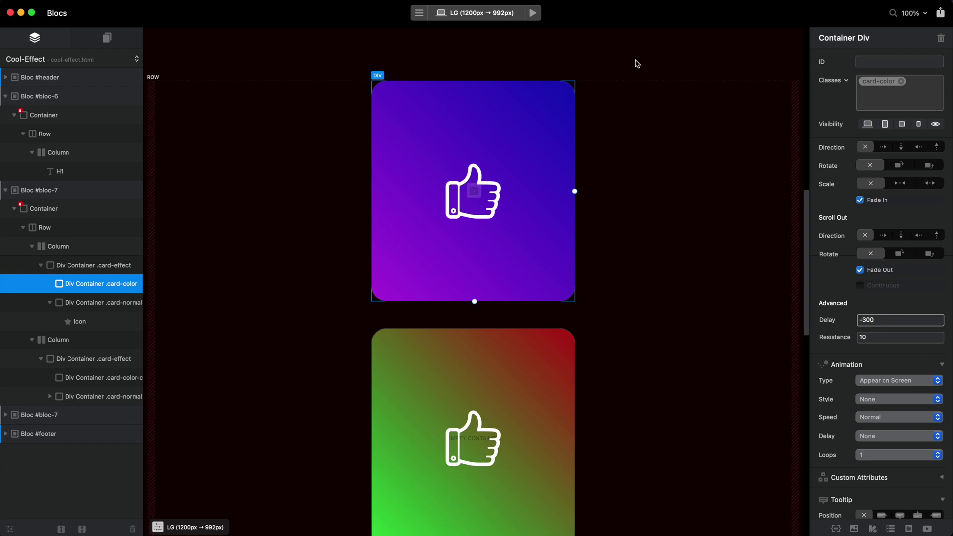
- Preview the page and scroll to check the purple card's delayed fade-in
{"action": "left_click", "coordinate": [533, 13]}
{"action": "scroll", "coordinate": [674, 332], "scroll_direction": "down", "scroll_amount": 6}
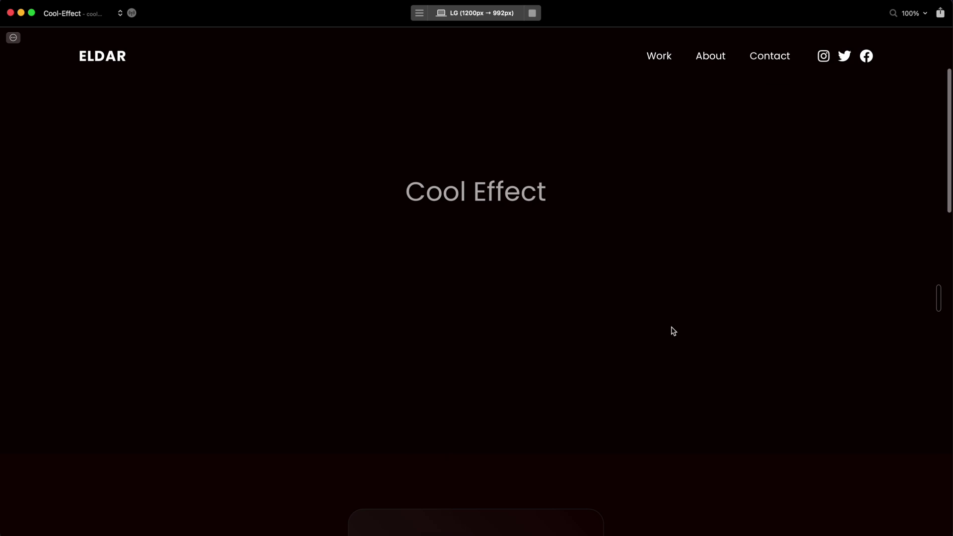
{"action": "scroll", "coordinate": [674, 332], "scroll_direction": "up", "scroll_amount": 3}
{"action": "scroll", "coordinate": [674, 332], "scroll_direction": "down", "scroll_amount": 2}
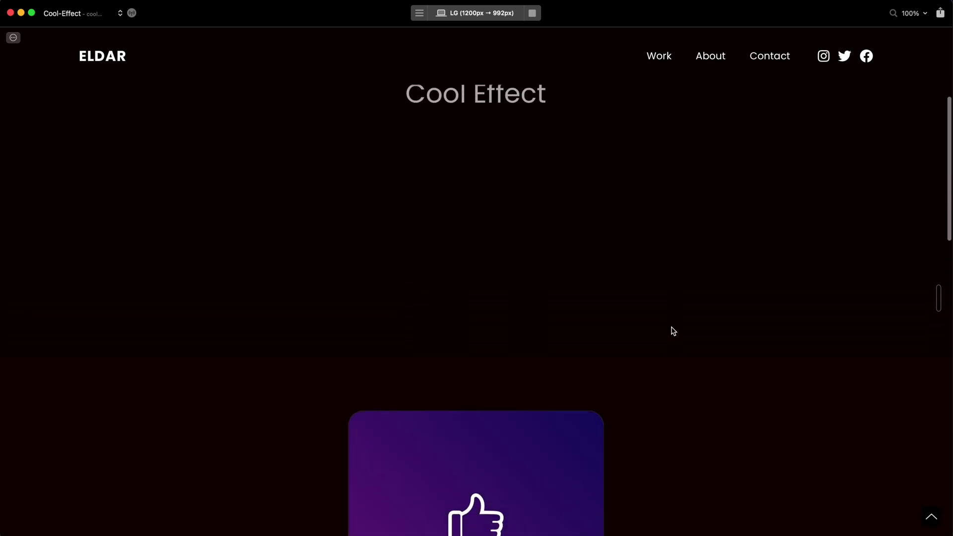
{"action": "scroll", "coordinate": [674, 332], "scroll_direction": "up", "scroll_amount": 2}
{"action": "scroll", "coordinate": [674, 332], "scroll_direction": "down", "scroll_amount": 2}
{"action": "scroll", "coordinate": [674, 331], "scroll_direction": "up", "scroll_amount": 2}
{"action": "scroll", "coordinate": [674, 331], "scroll_direction": "down", "scroll_amount": 2}
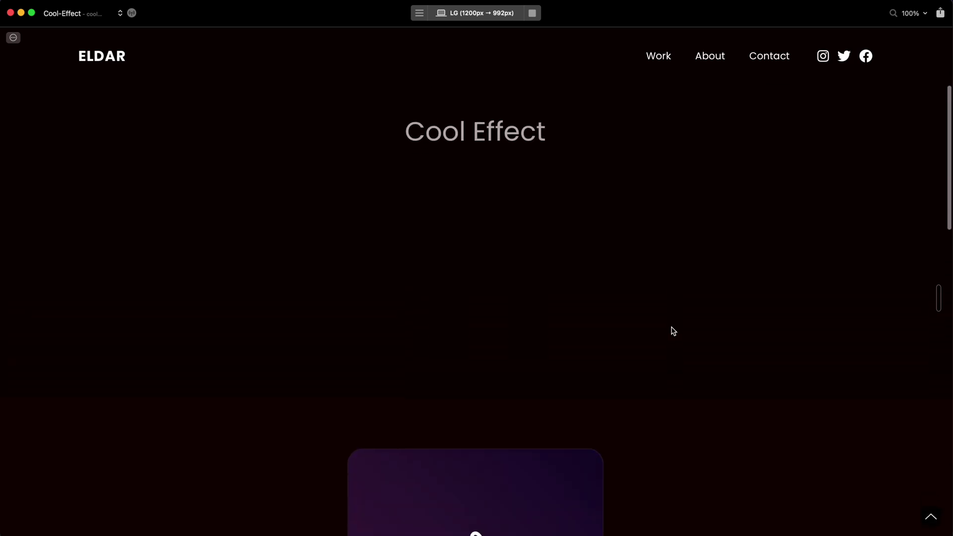
{"action": "left_click", "coordinate": [533, 13]}
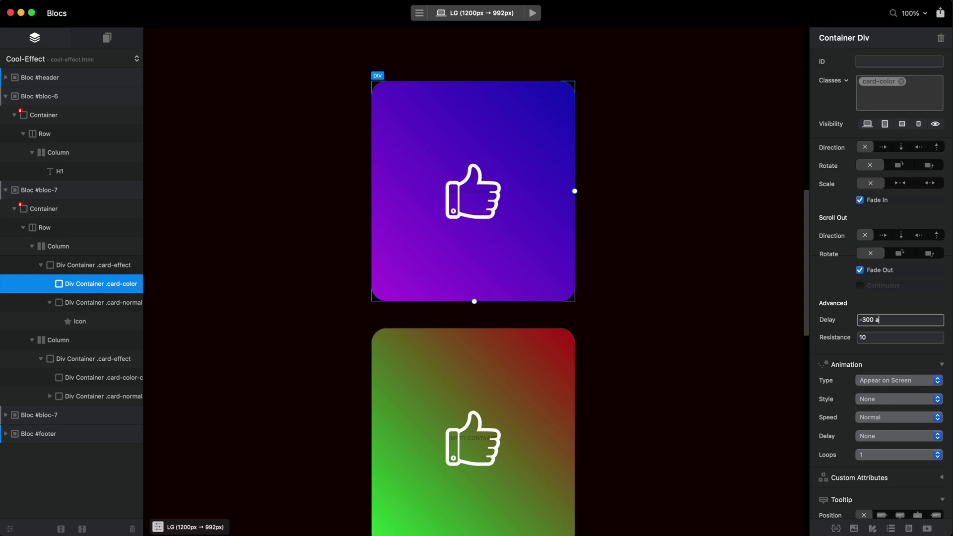
- Clear the -300 Delay value so the purple card reverts to the default 20
{"action": "key", "text": "super+a"}
{"action": "key", "text": "BackSpace"}
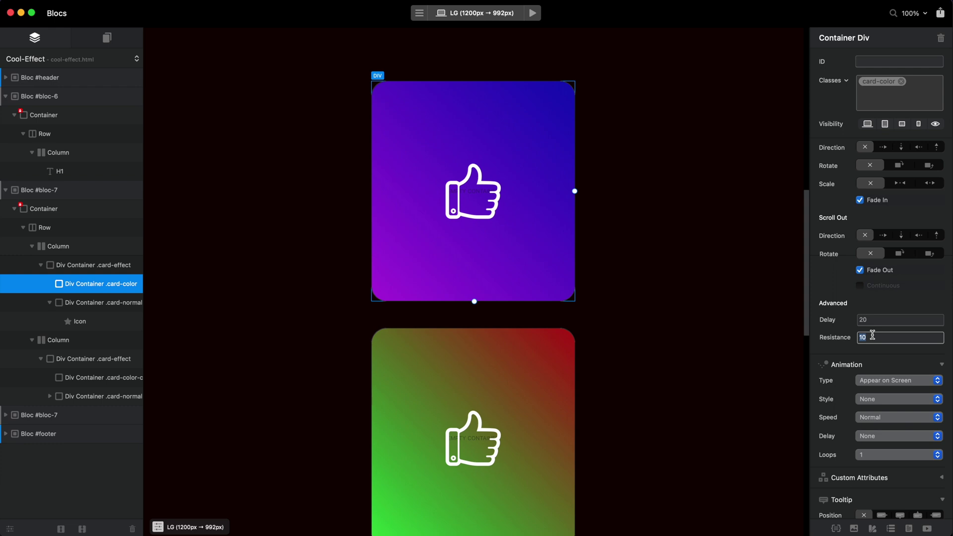
{"action": "mouse_move", "coordinate": [574, 134]}
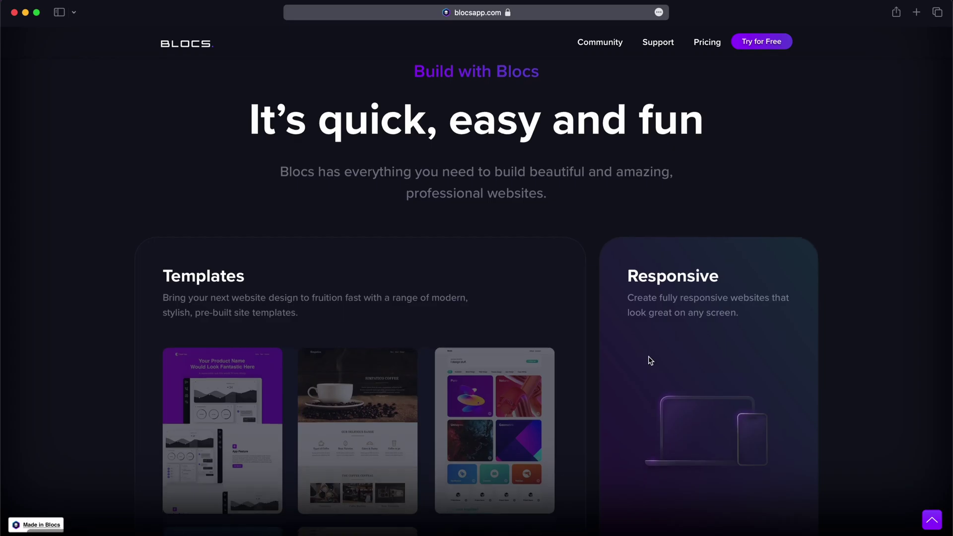
- Scroll blocsapp.com in Safari to watch the Bric Components and Publish cards fade in
{"action": "scroll", "coordinate": [651, 360], "scroll_direction": "down", "scroll_amount": 20}
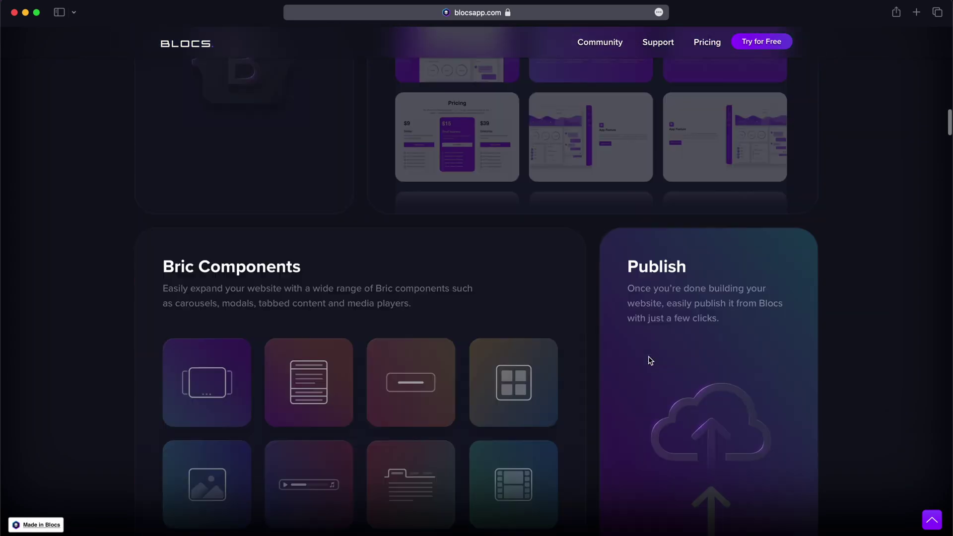
{"action": "scroll", "coordinate": [469, 224], "scroll_direction": "up", "scroll_amount": 5}
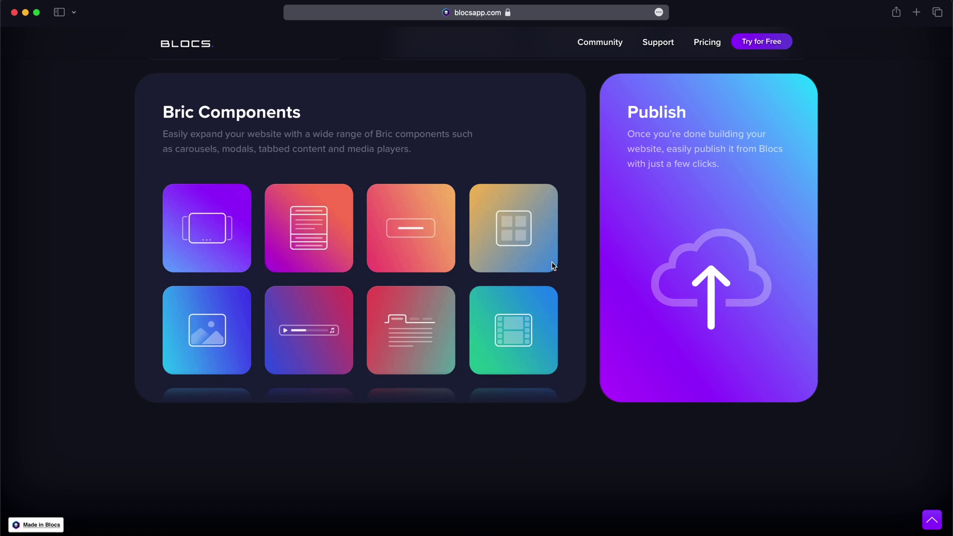
{"action": "scroll", "coordinate": [601, 232], "scroll_direction": "down", "scroll_amount": 10}
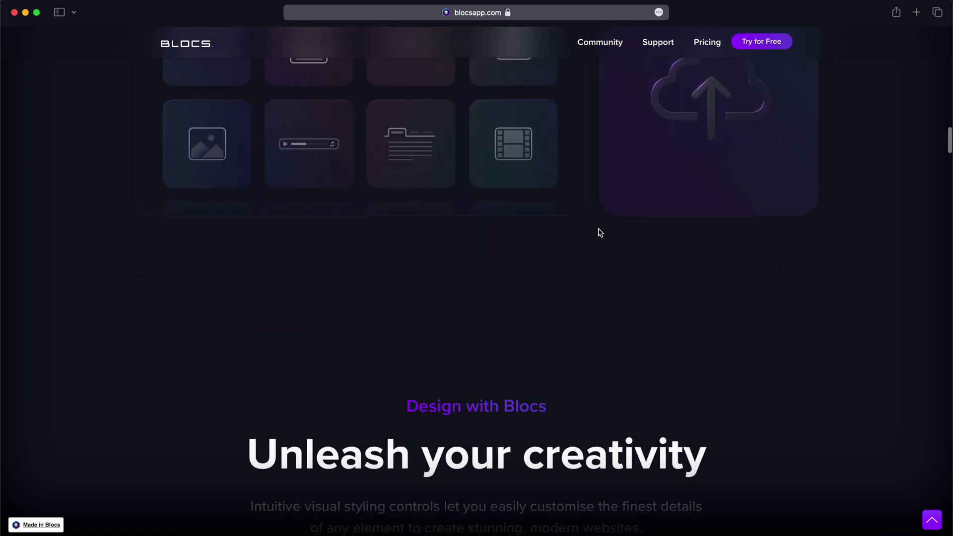
{"action": "scroll", "coordinate": [601, 232], "scroll_direction": "up", "scroll_amount": 3}
{"action": "scroll", "coordinate": [600, 232], "scroll_direction": "up", "scroll_amount": 10}
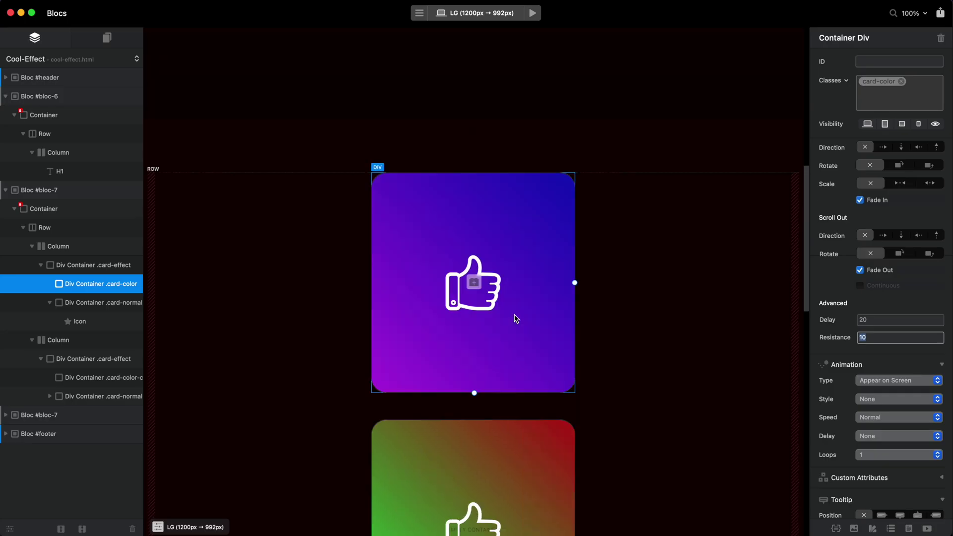
- Preview the Cool Effect page with Cmd+R and scroll through the fading cards
{"action": "key", "text": "super+r"}
{"action": "scroll", "coordinate": [607, 310], "scroll_direction": "down", "scroll_amount": 5}
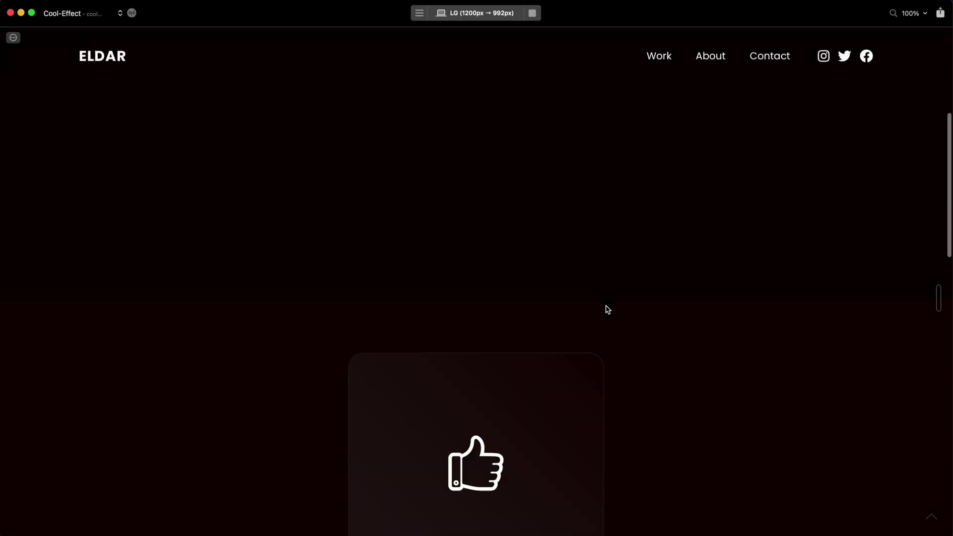
{"action": "scroll", "coordinate": [608, 310], "scroll_direction": "up", "scroll_amount": 5}
{"action": "scroll", "coordinate": [608, 310], "scroll_direction": "down", "scroll_amount": 7}
{"action": "scroll", "coordinate": [608, 309], "scroll_direction": "up", "scroll_amount": 3}
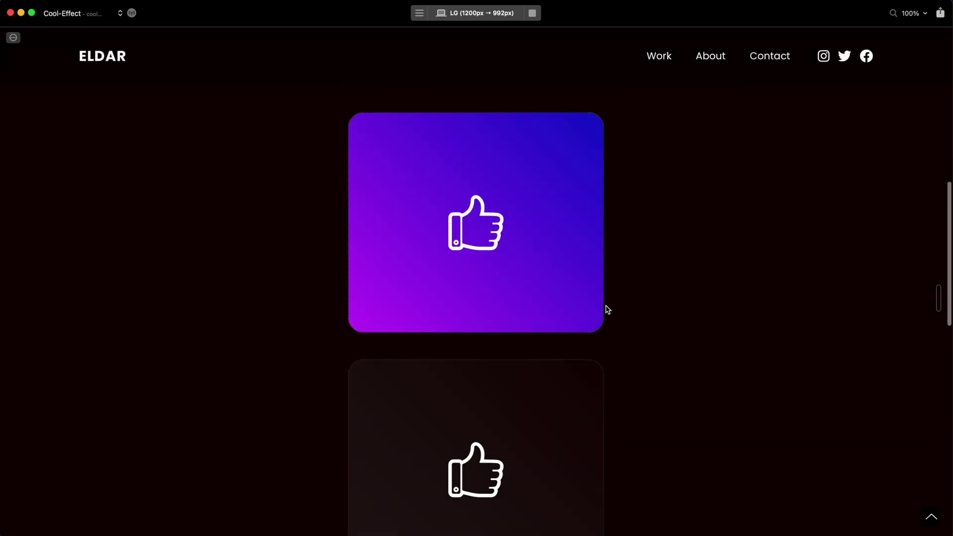